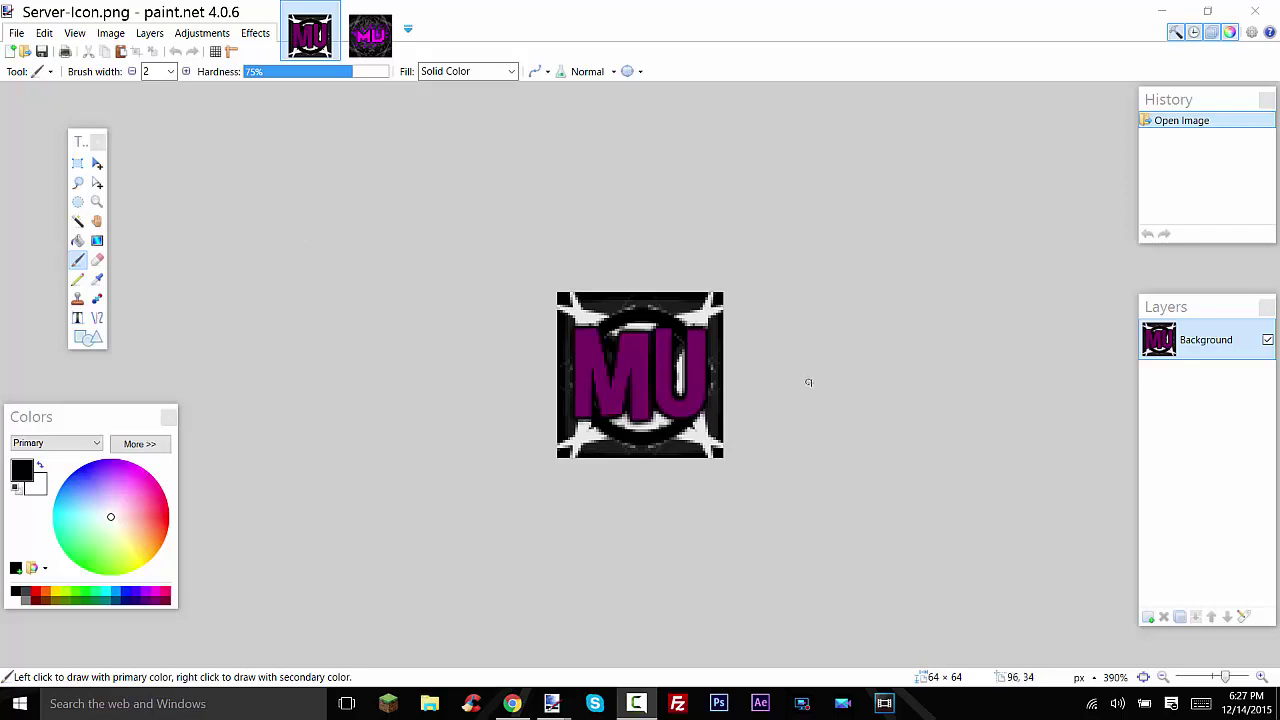
# - Compare the example icons Server-Icon.png and MUV9000Png.png, examining their lettering and backgrounds at different magnifications
pyautogui.click(374, 42)
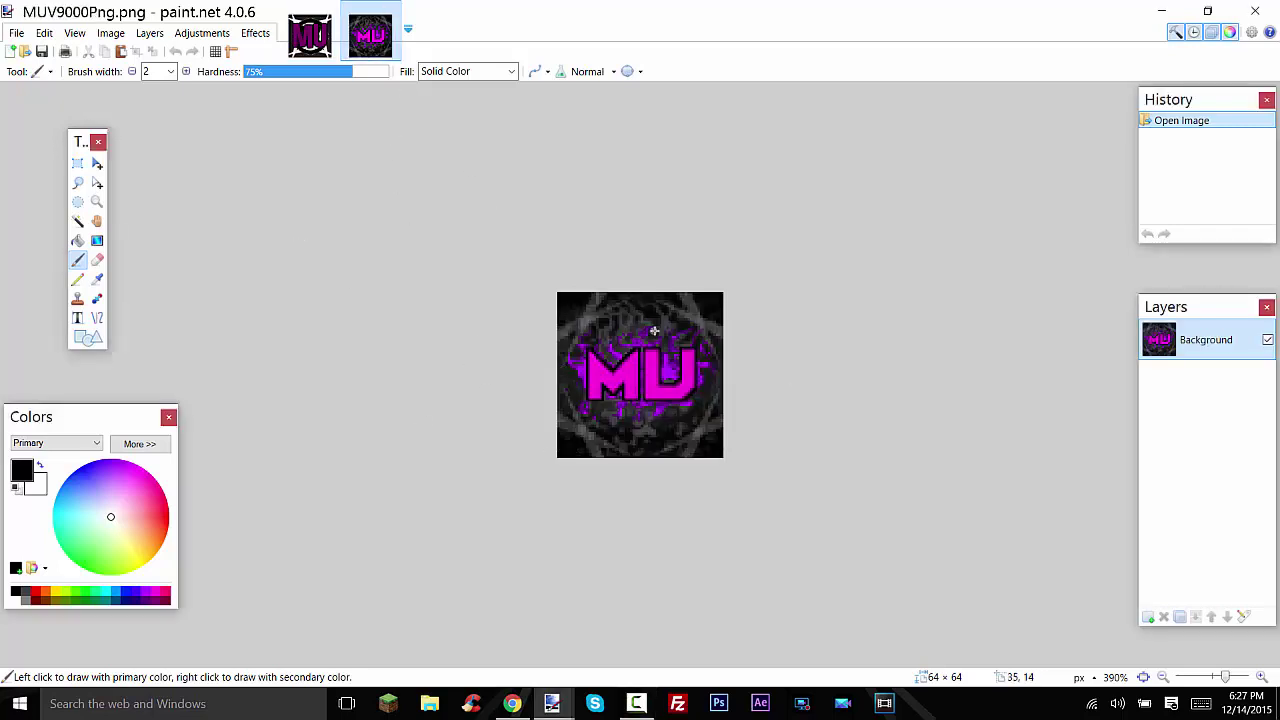
pyautogui.scroll(2, 677, 353)
pyautogui.scroll(-1, 677, 353)
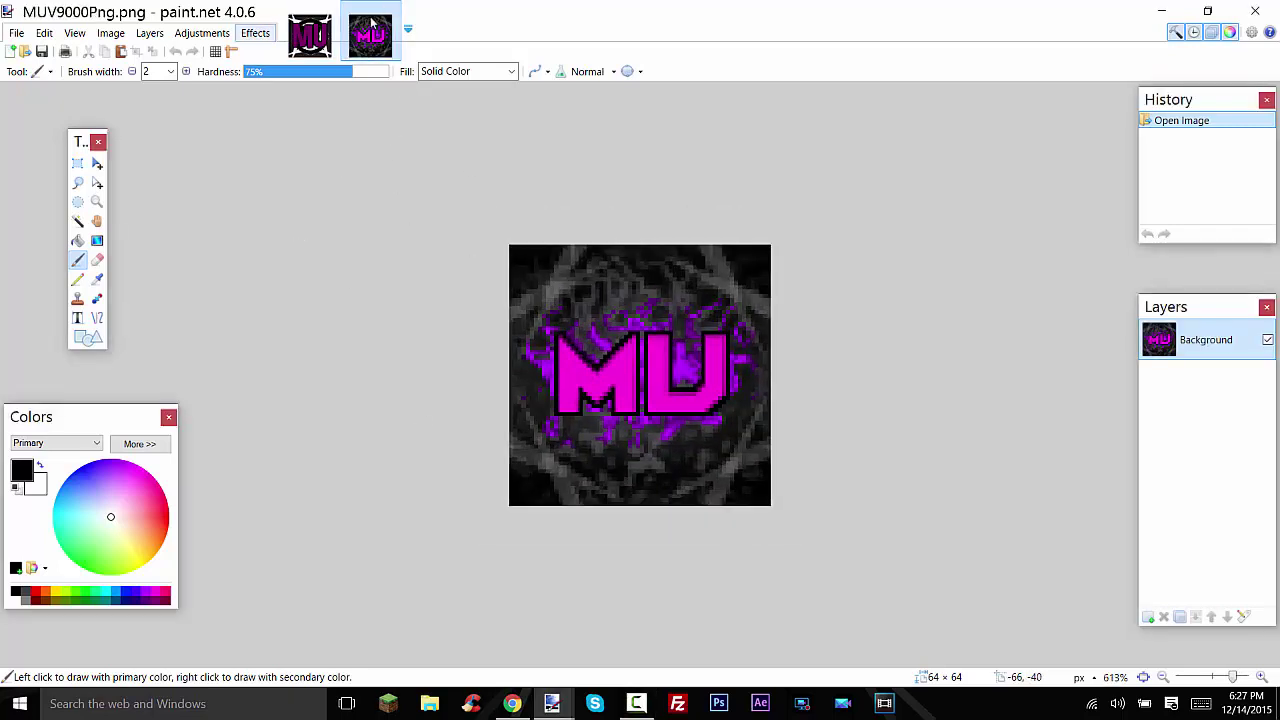
pyautogui.click(330, 37)
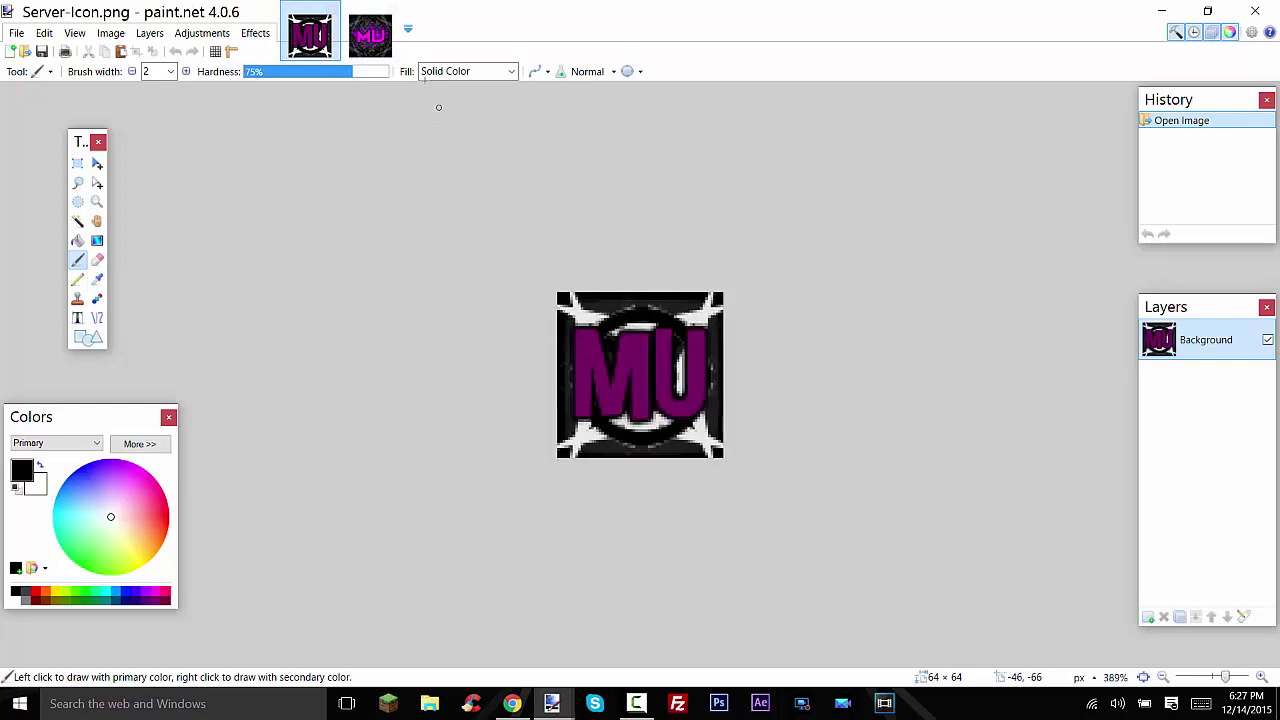
pyautogui.scroll(-2, 667, 321)
pyautogui.scroll(2, 690, 370)
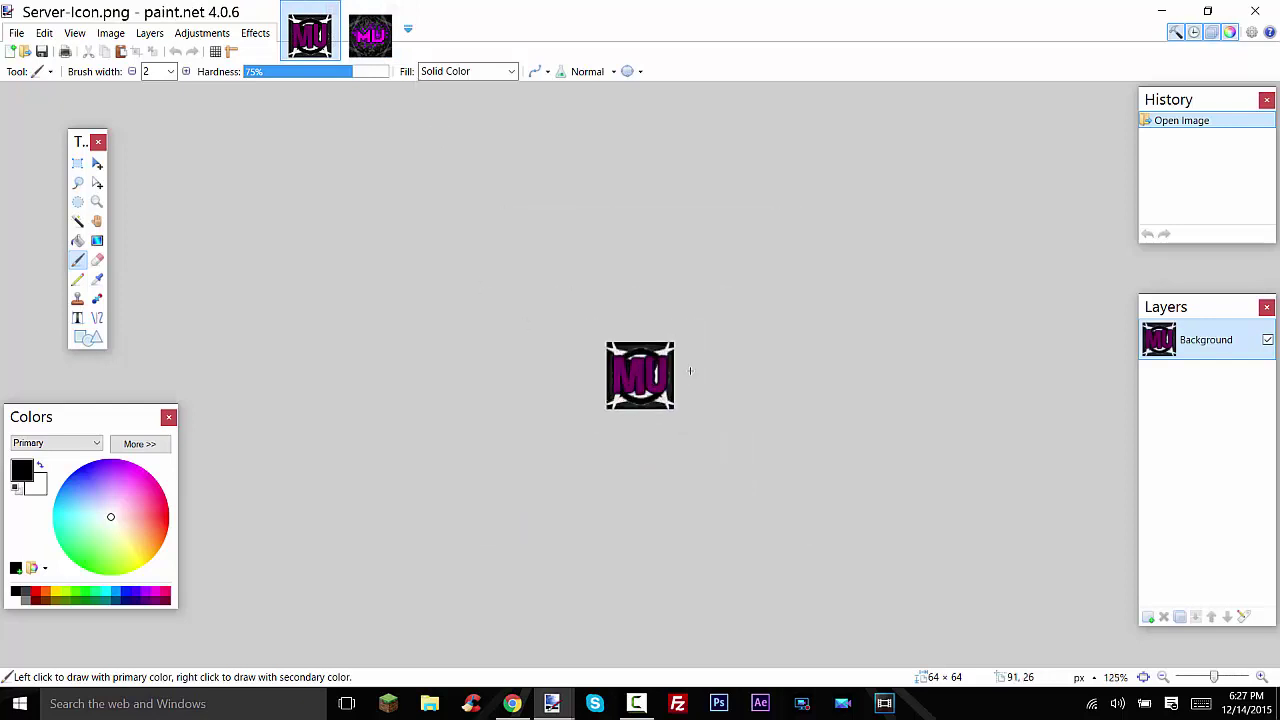
pyautogui.scroll(2, 690, 370)
pyautogui.scroll(3, 647, 366)
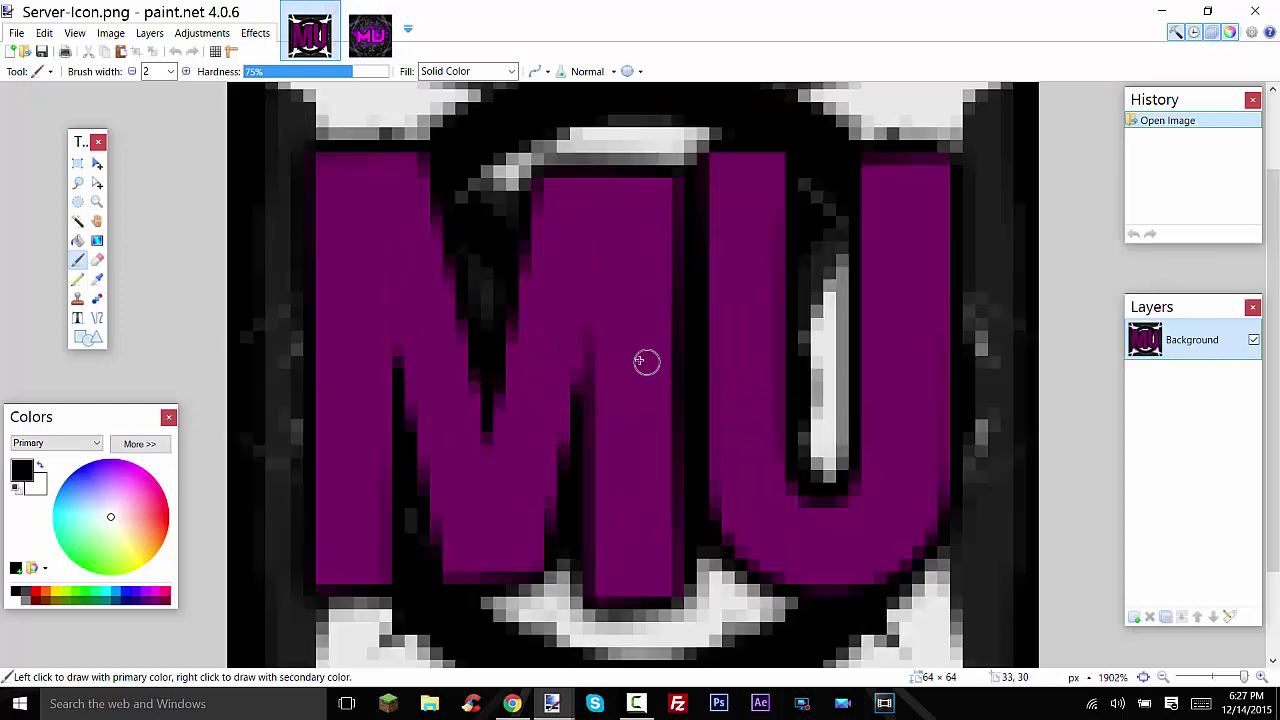
pyautogui.scroll(-4, 814, 543)
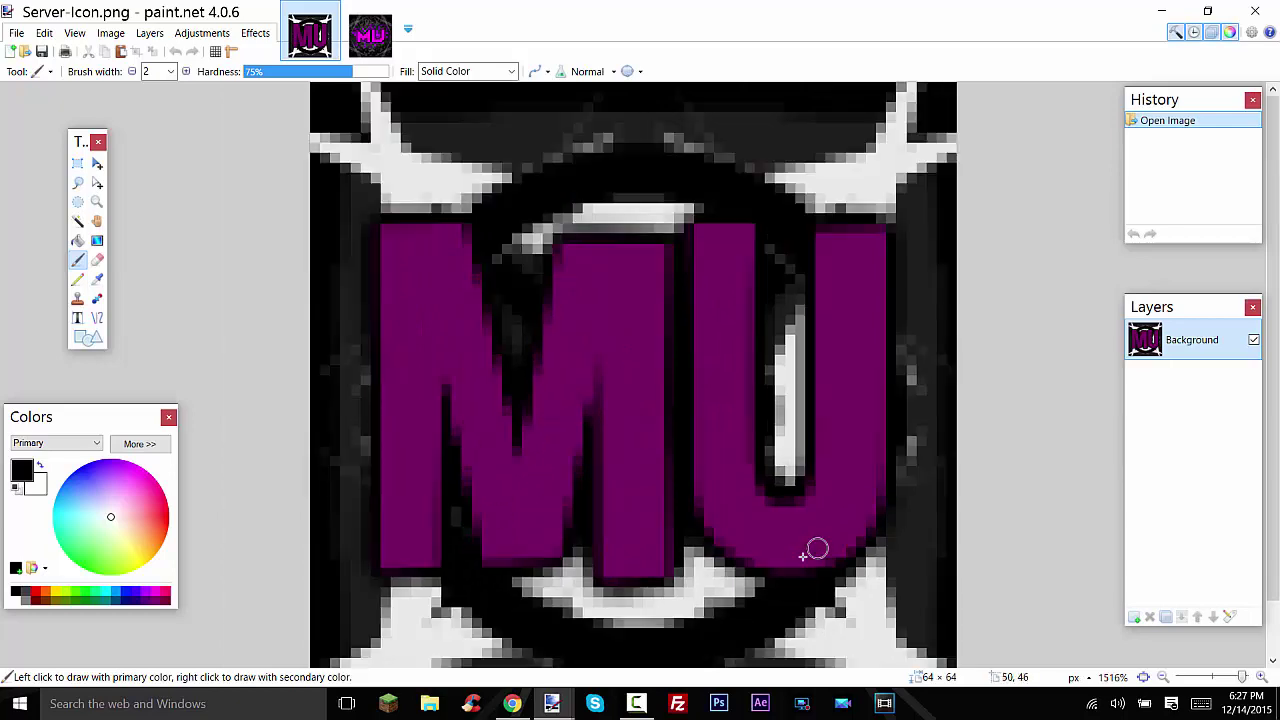
pyautogui.click(362, 42)
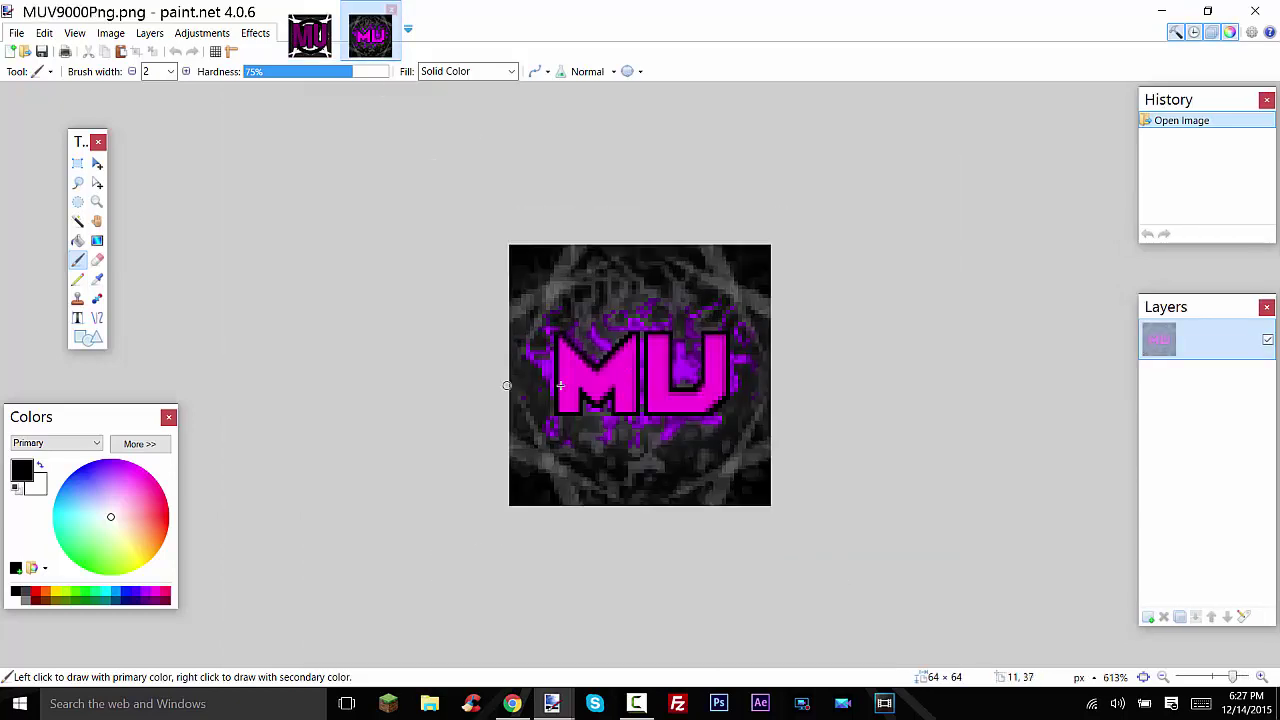
pyautogui.scroll(4, 724, 458)
pyautogui.scroll(-4, 722, 458)
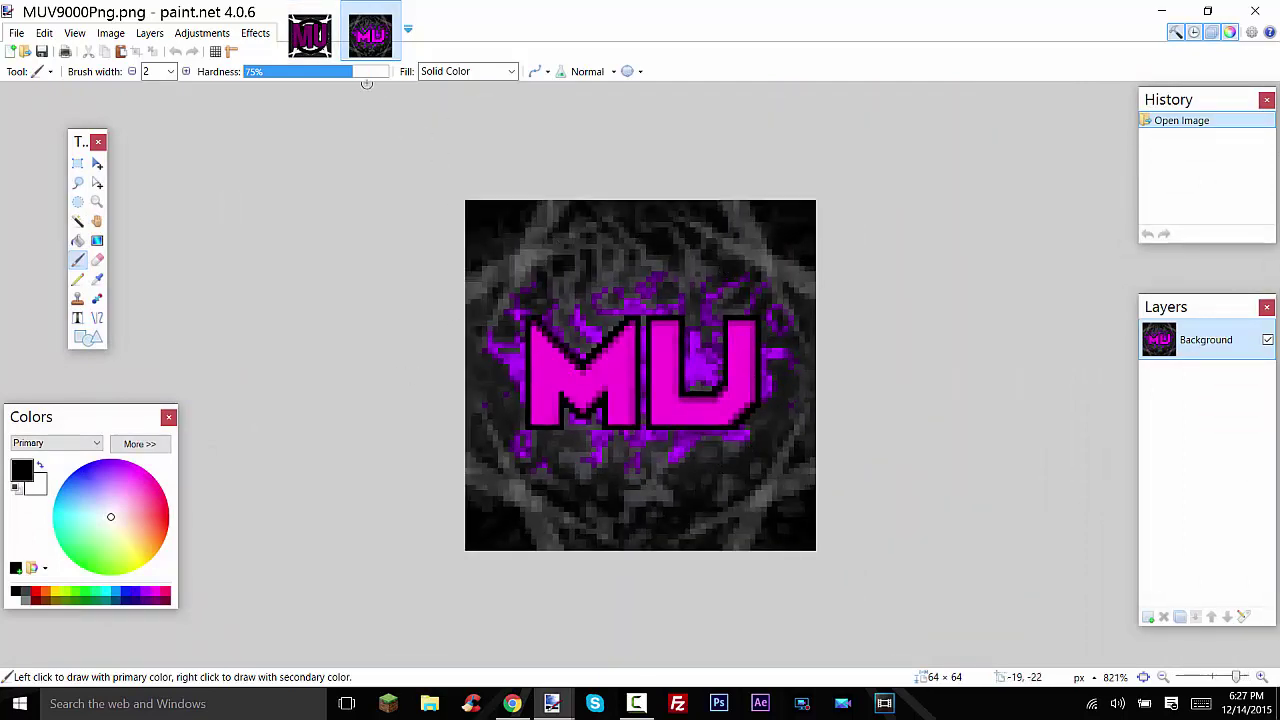
pyautogui.click(310, 35)
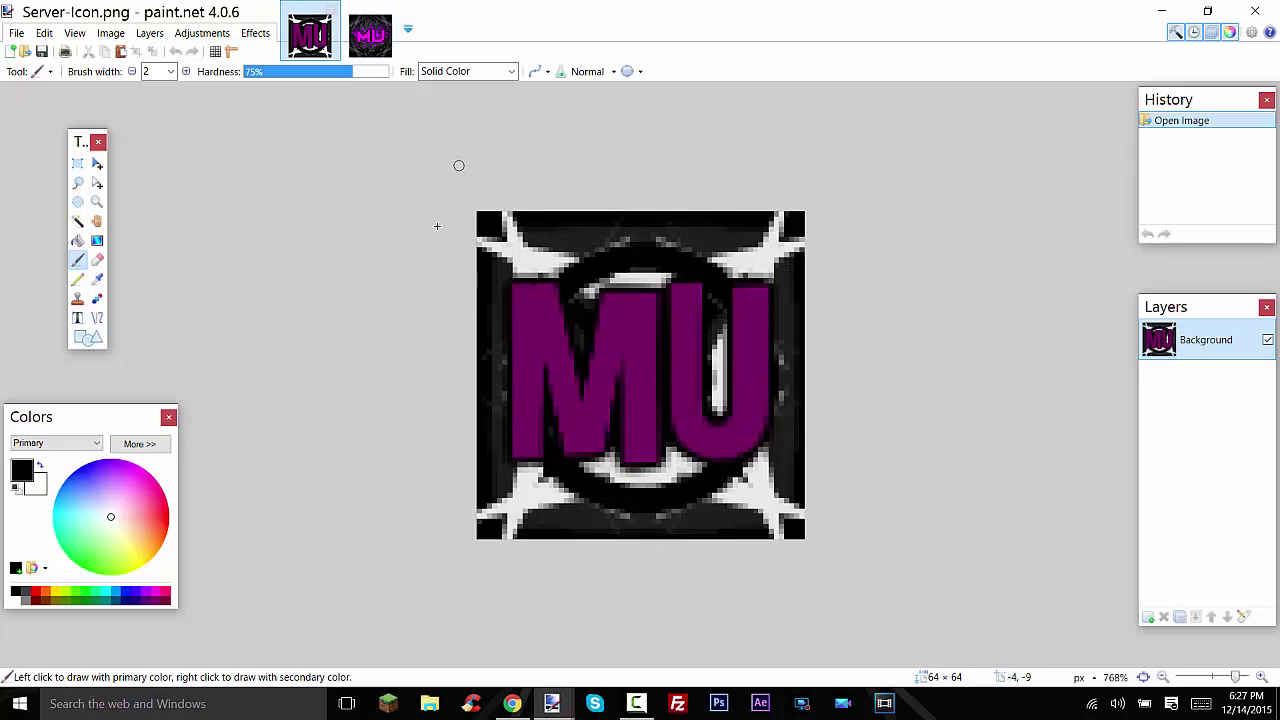
pyautogui.scroll(-1, 314, 377)
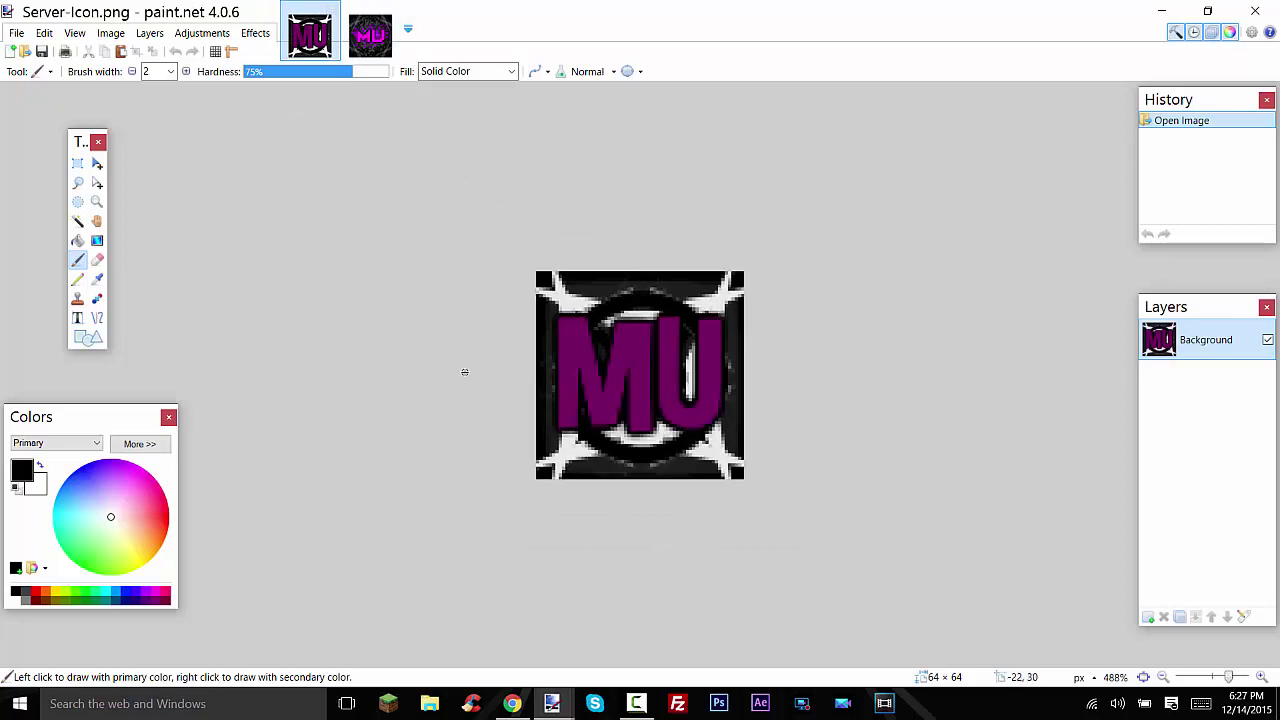
# - Create a new image 64 pixels wide and 64 pixels high
pyautogui.hotkey('ctrl', 'n')
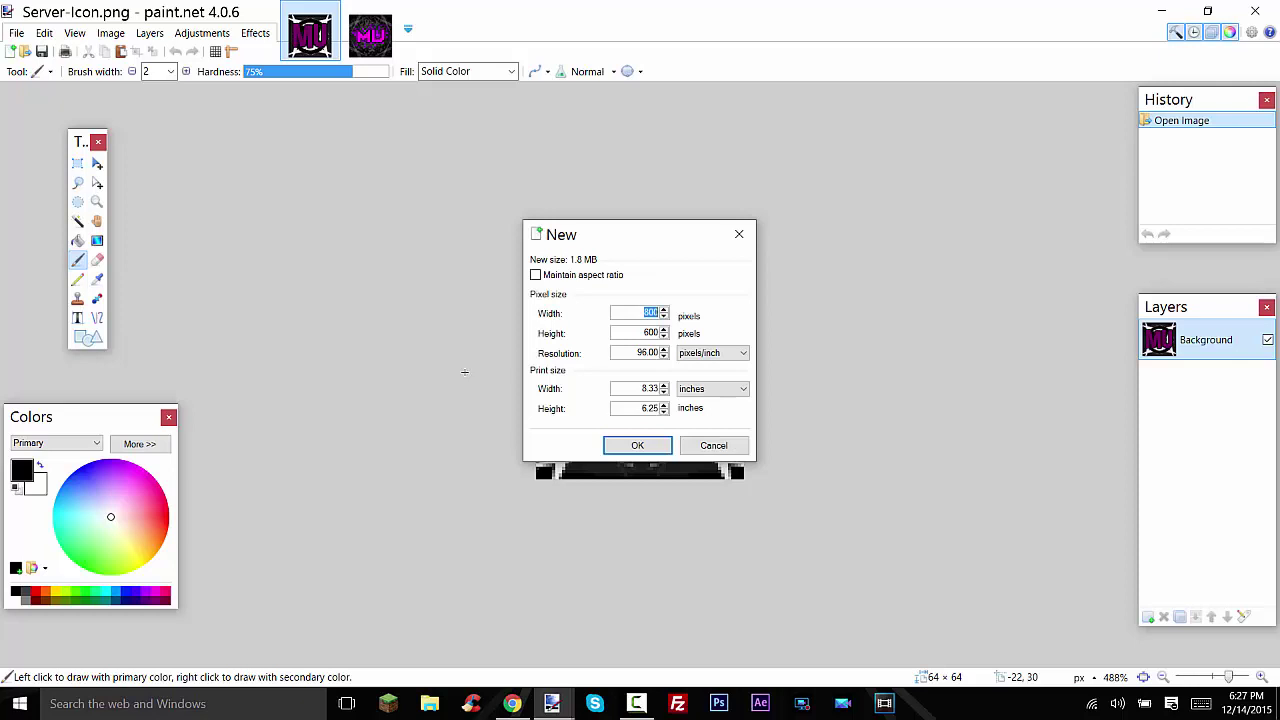
pyautogui.write('64')
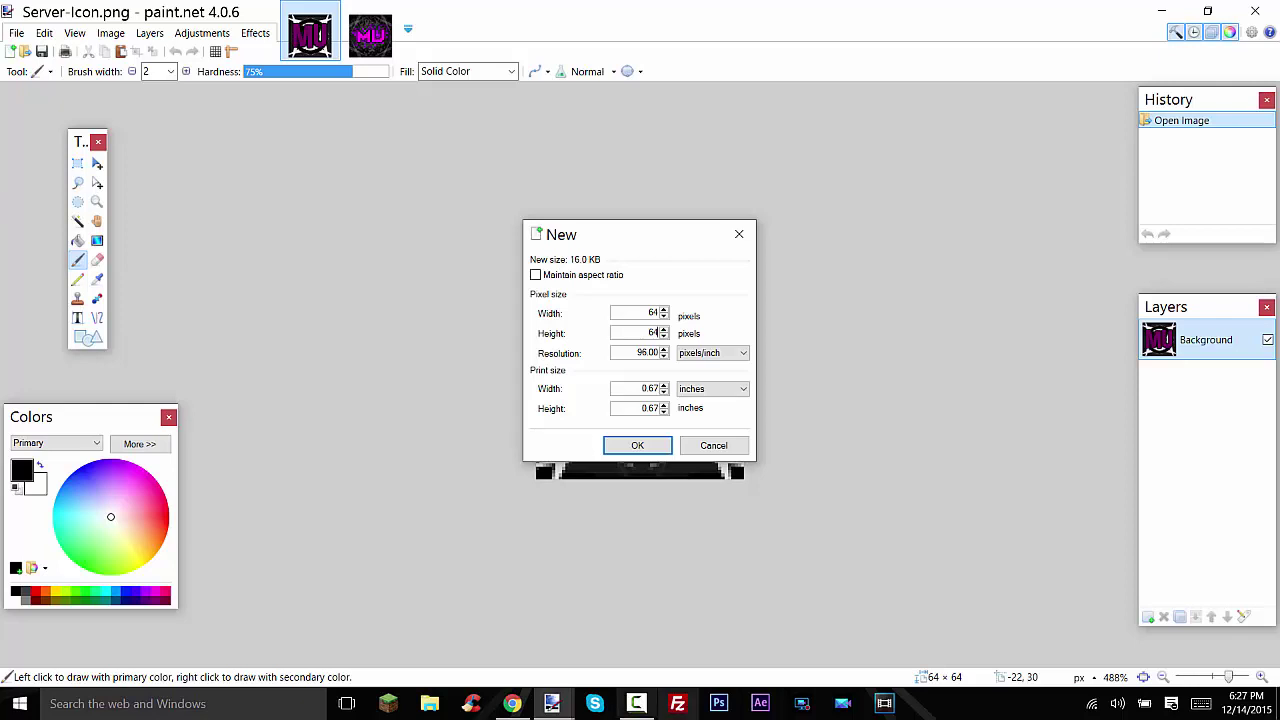
pyautogui.click(637, 445)
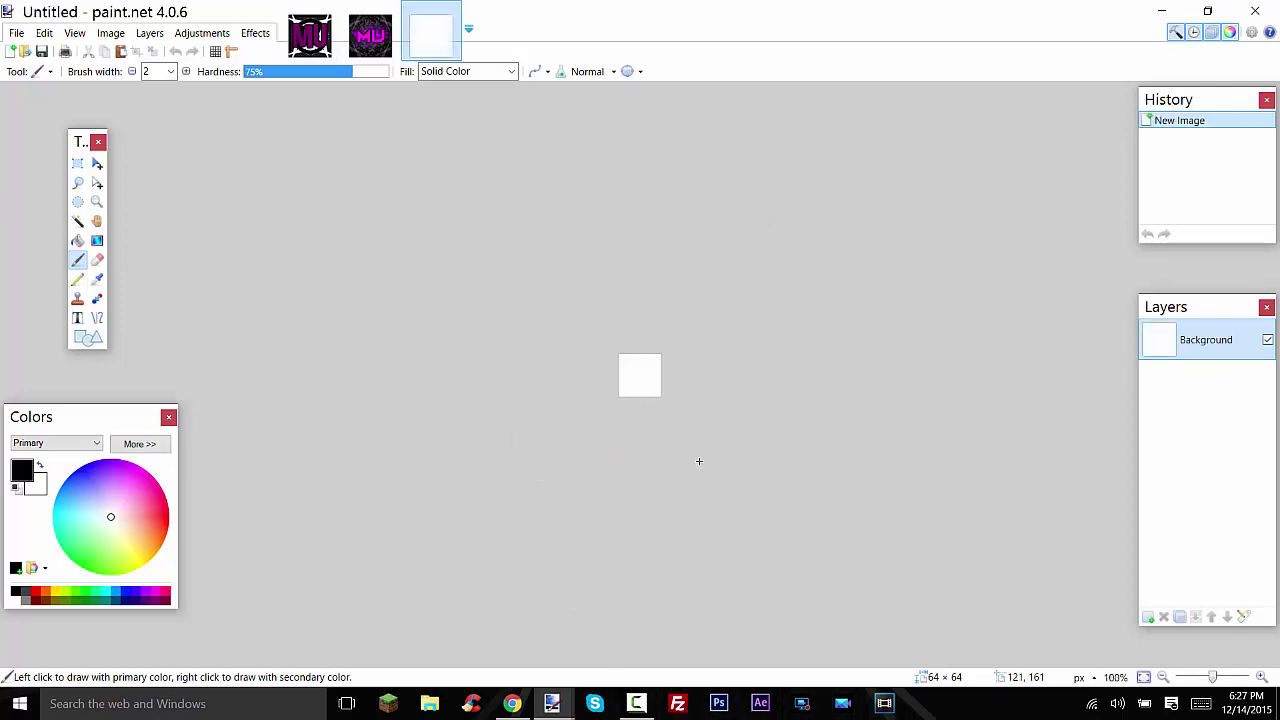
# - Select the whole white background with the Magic Wand and erase it to make the canvas transparent
pyautogui.hotkey('ctrl', 'b')
pyautogui.click(78, 221)
pyautogui.click(663, 326)
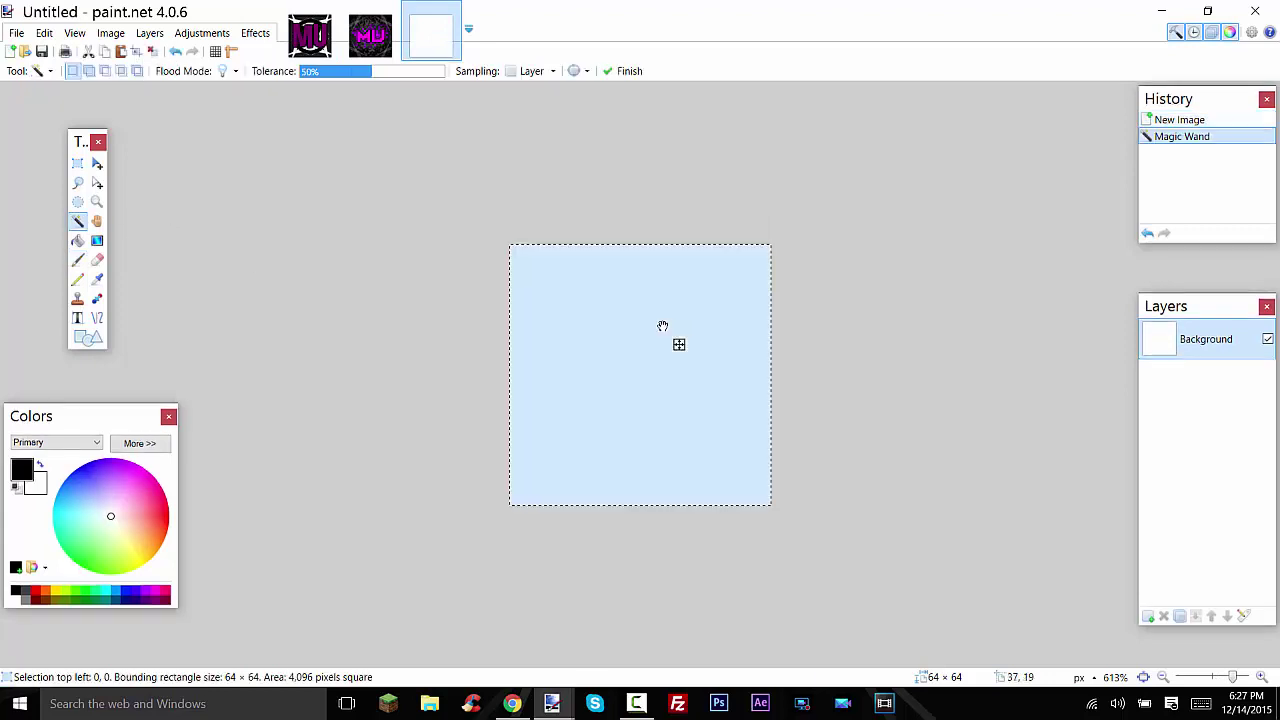
pyautogui.press('Delete')
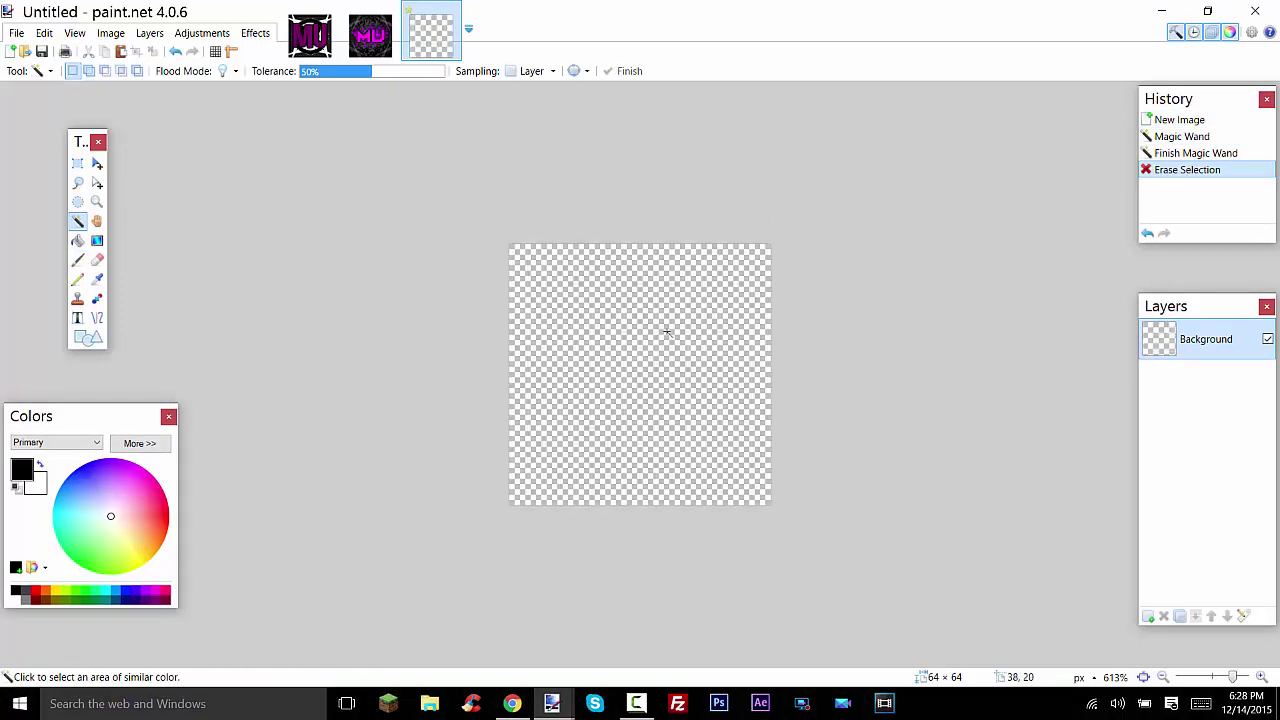
# - Add the text "MU" to the blank 64 × 64 canvas in dark purple, hex 7C0074
pyautogui.click(77, 318)
pyautogui.click(305, 32)
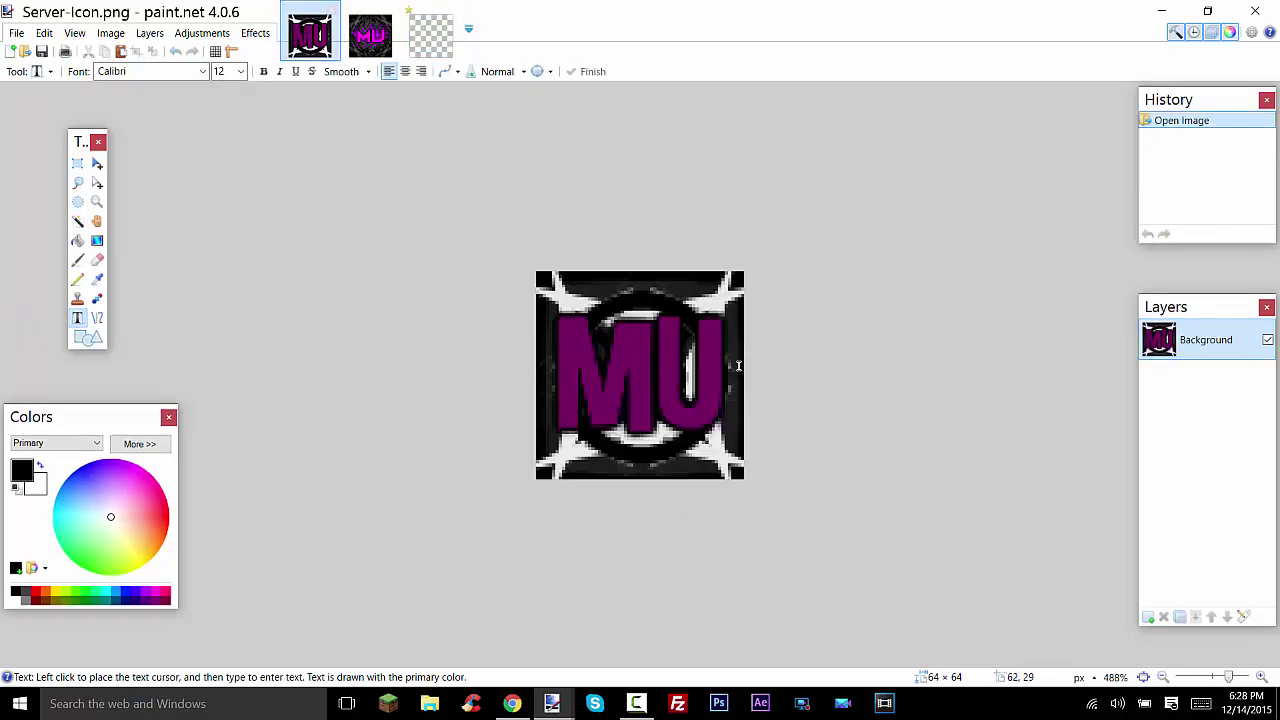
pyautogui.click(418, 42)
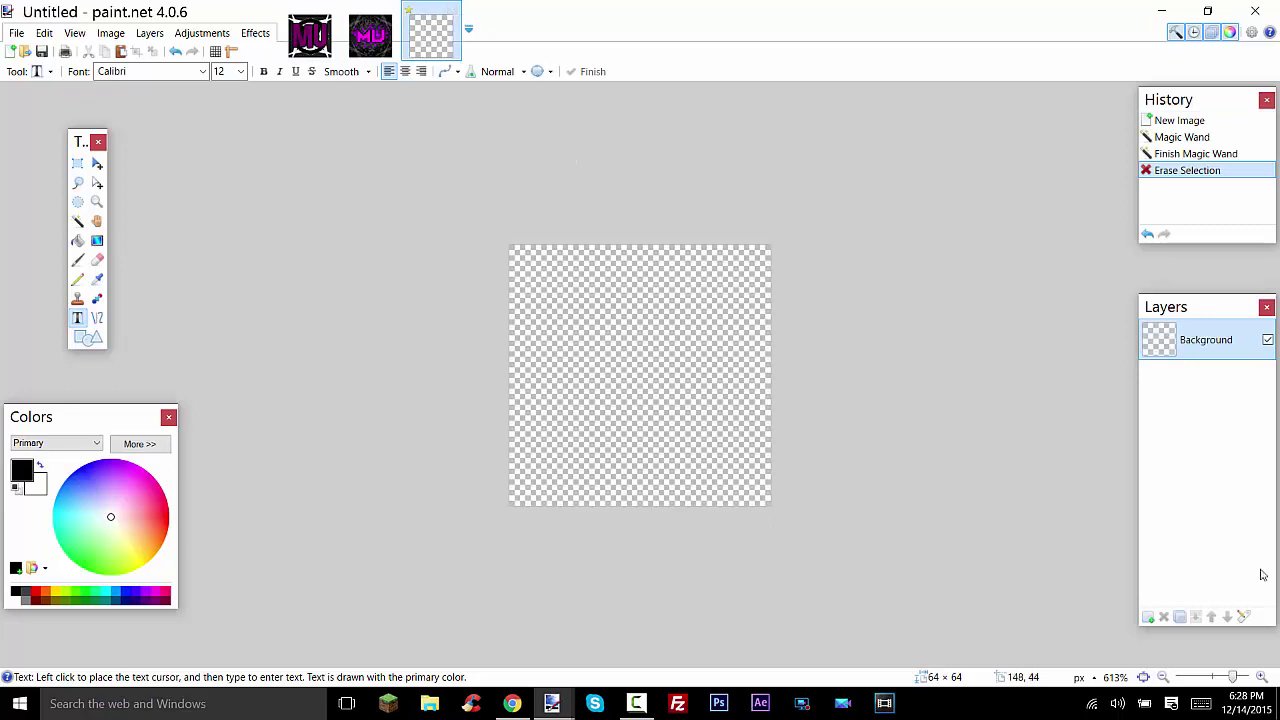
pyautogui.click(533, 381)
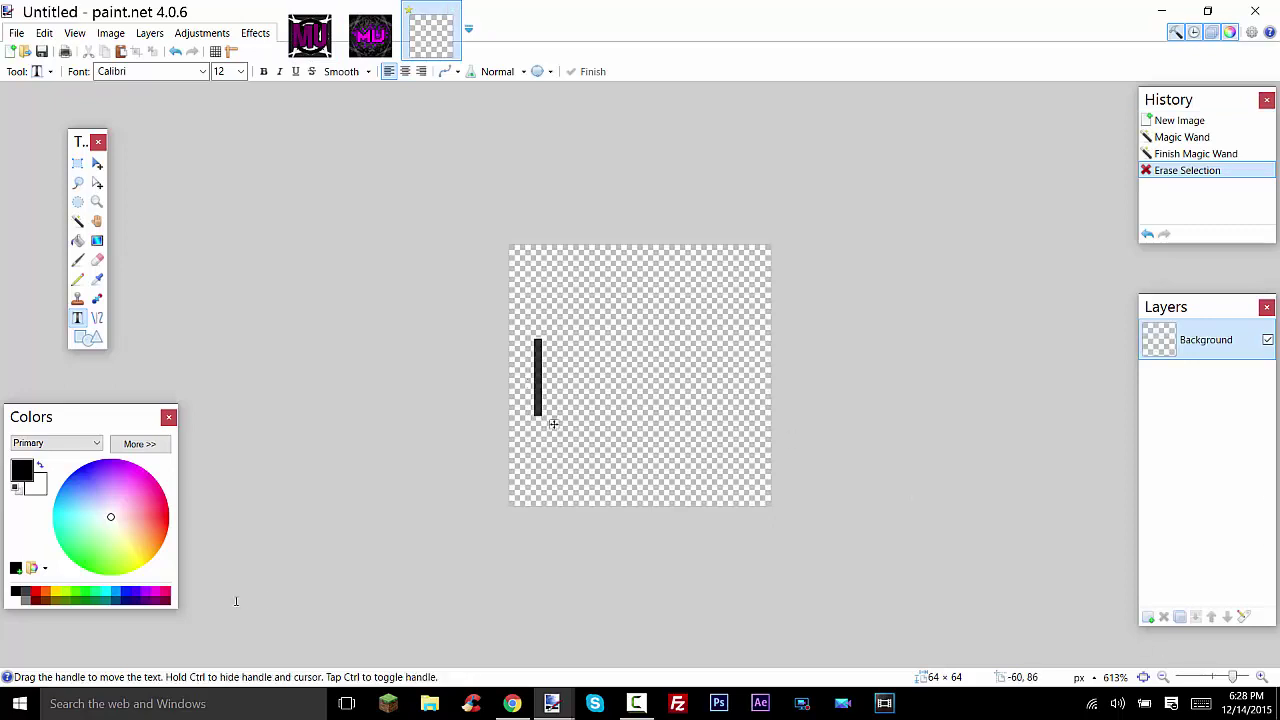
pyautogui.click(143, 469)
pyautogui.click(148, 442)
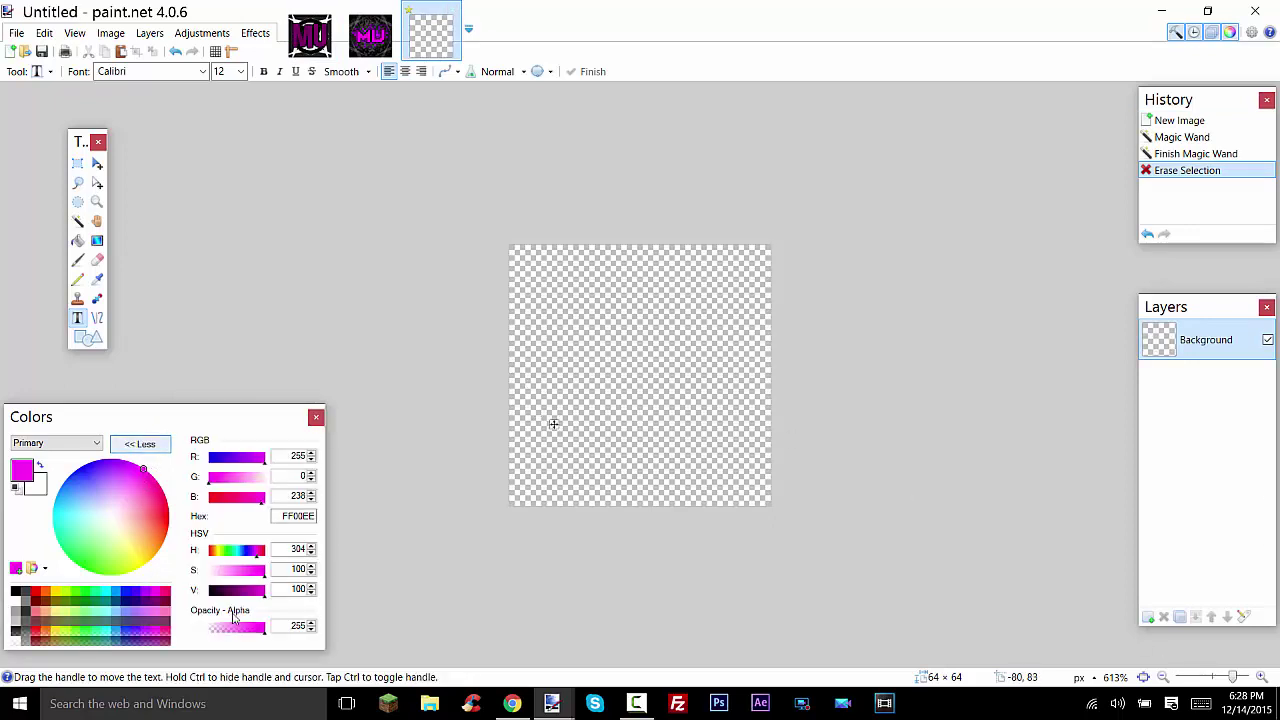
pyautogui.moveTo(252, 591); pyautogui.dragTo(238, 592)
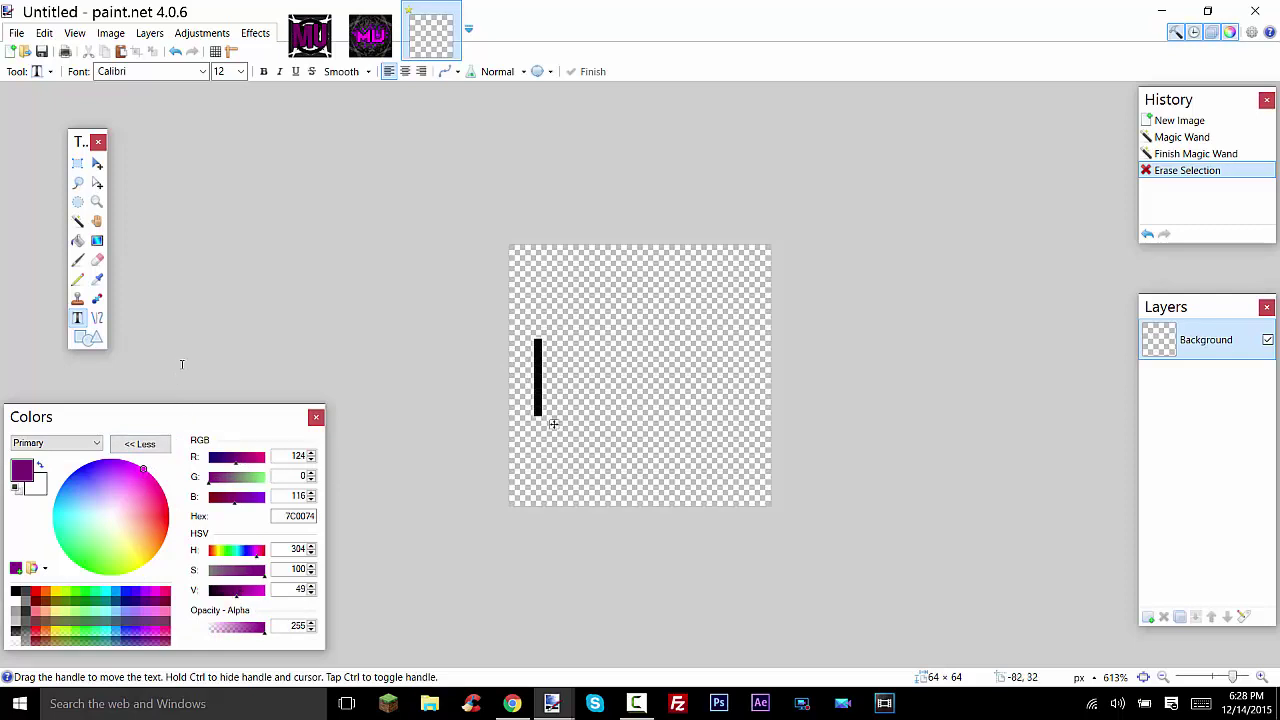
pyautogui.write('MU')
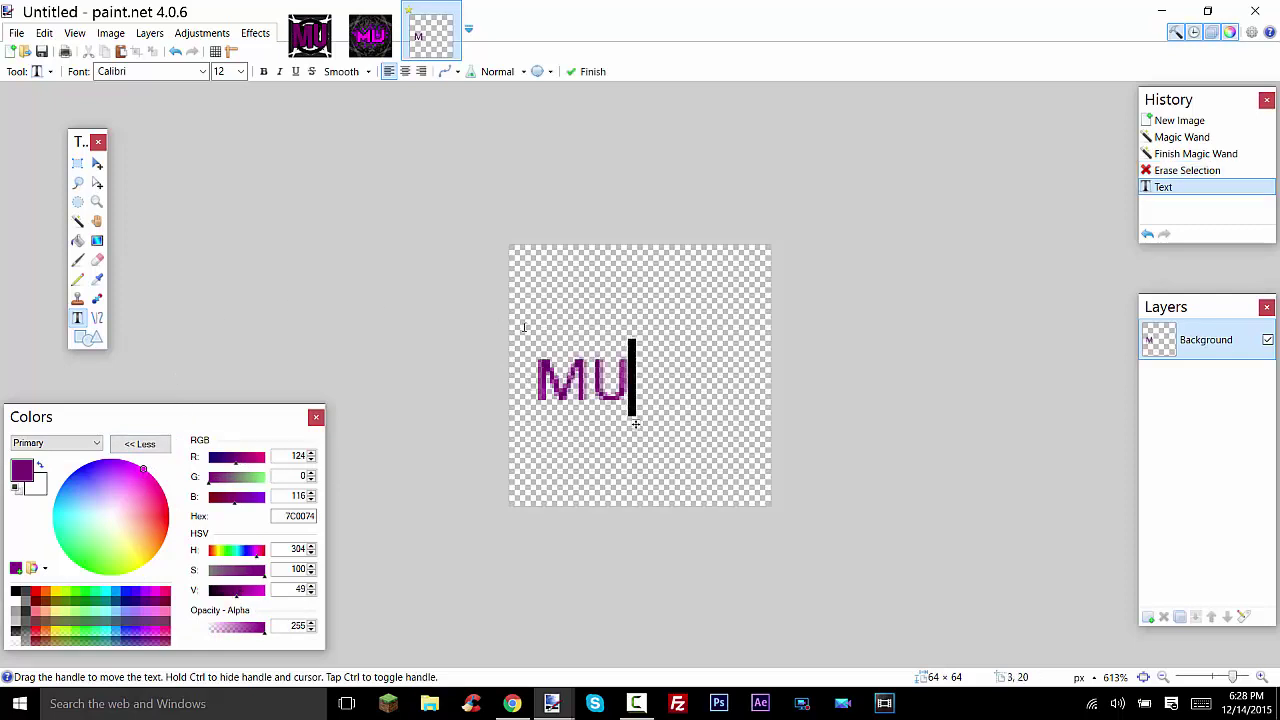
# - Change the font of the MU text to Dimbo
pyautogui.click(203, 72)
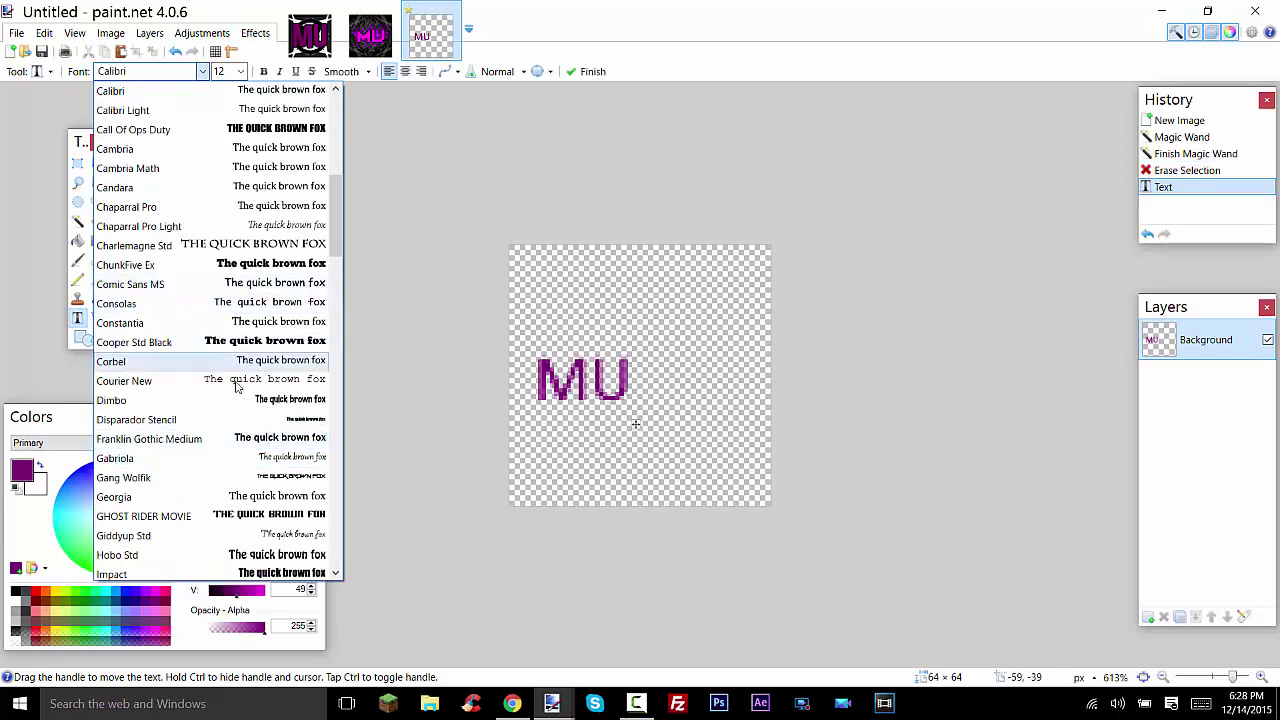
pyautogui.scroll(-1, 237, 380)
pyautogui.click(150, 342)
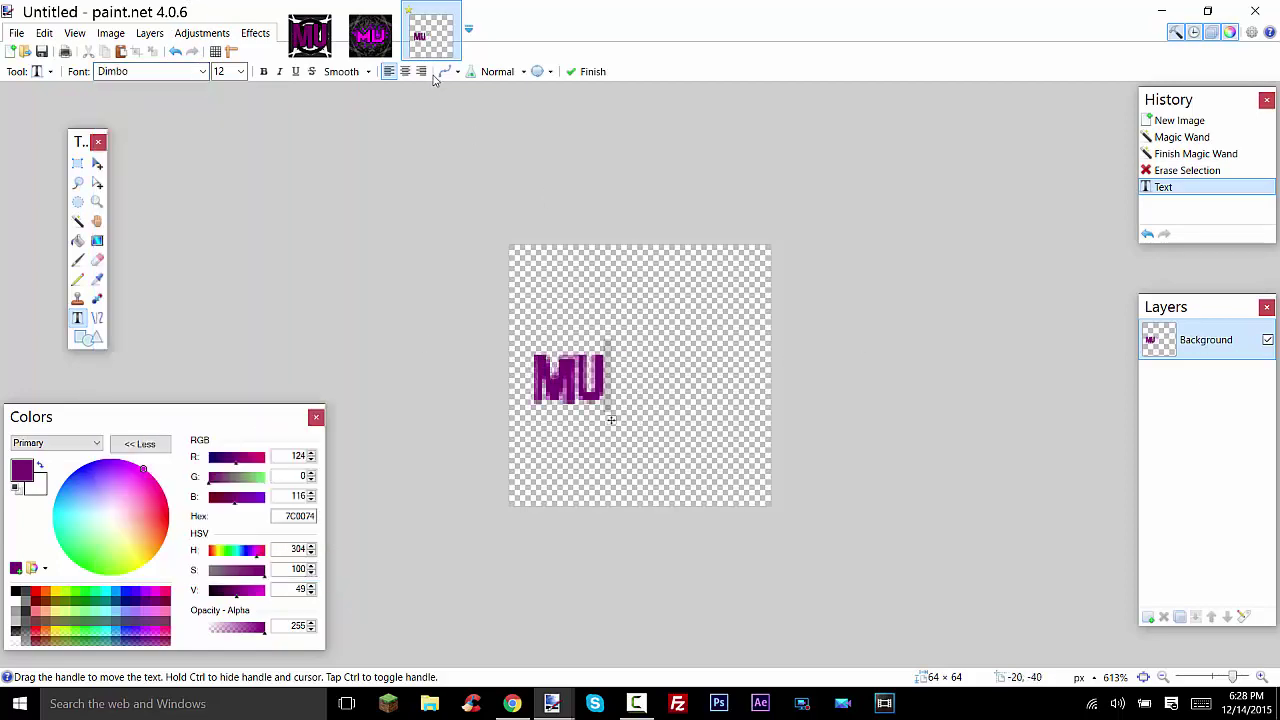
# - Try larger font sizes for the MU text and set it to 32
pyautogui.doubleClick(219, 72)
pyautogui.write('14')
pyautogui.scroll(-9, 219, 72)
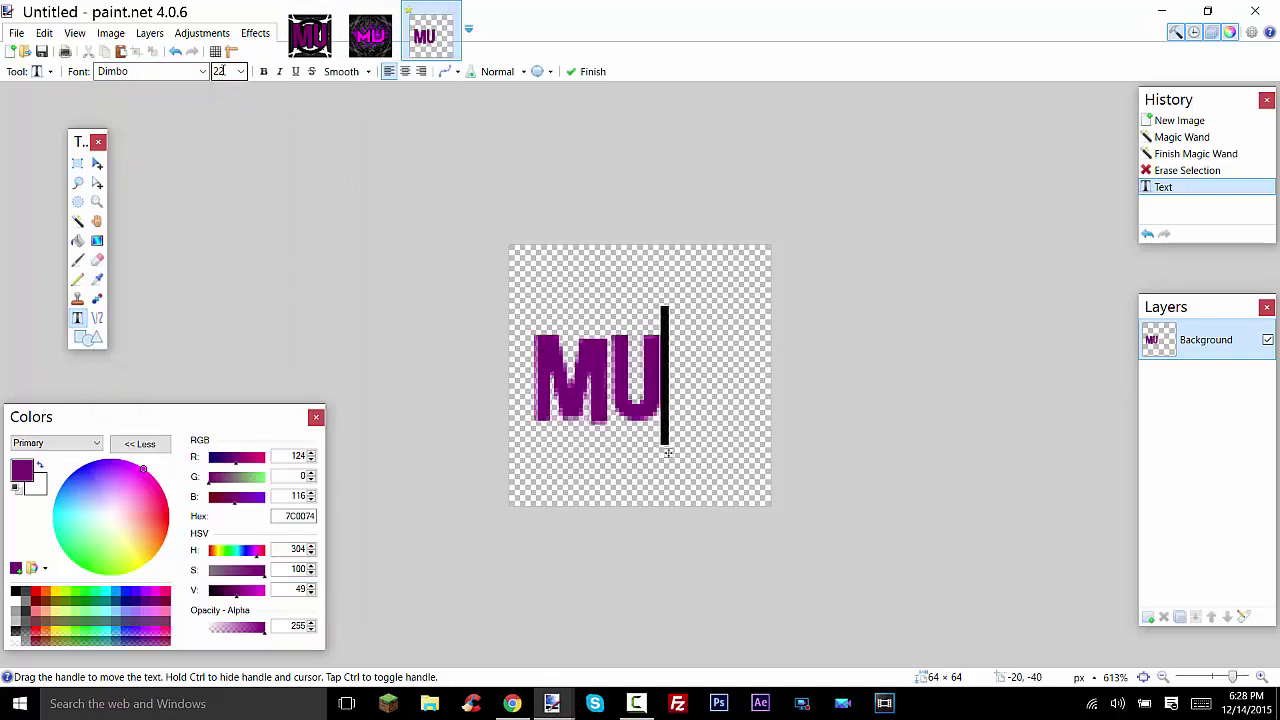
pyautogui.scroll(1, 219, 71)
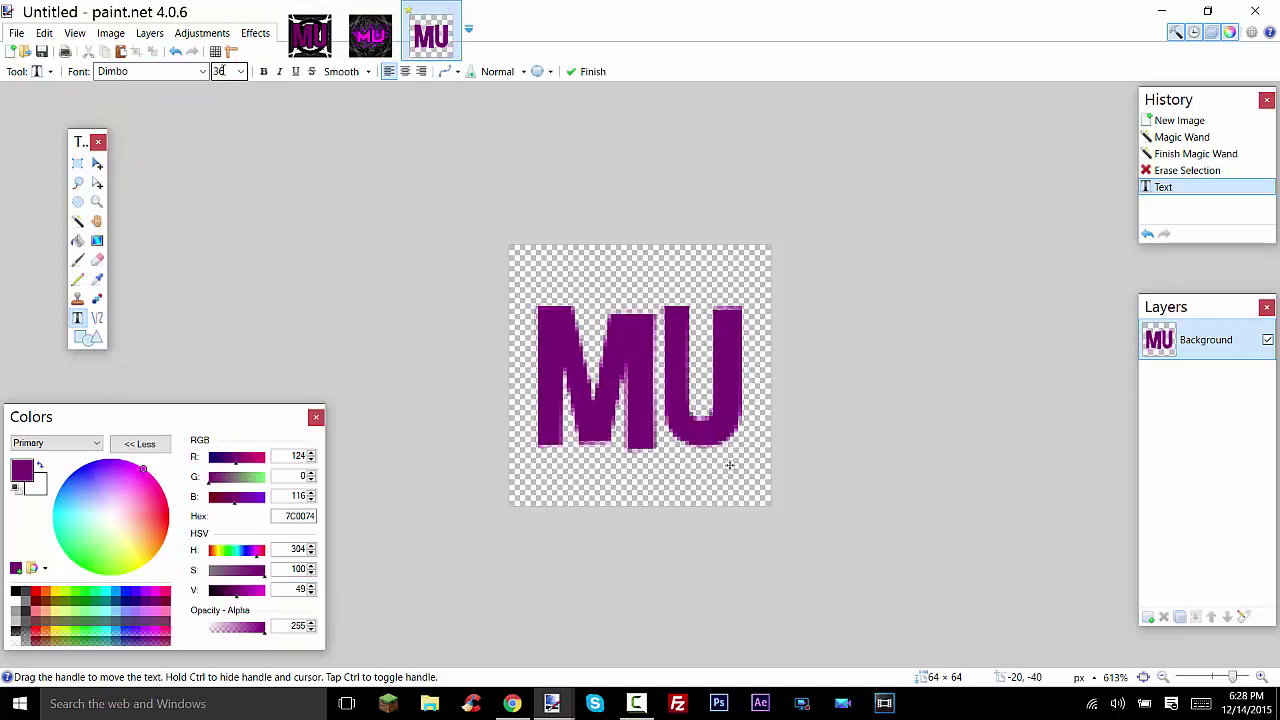
pyautogui.scroll(1, 229, 73)
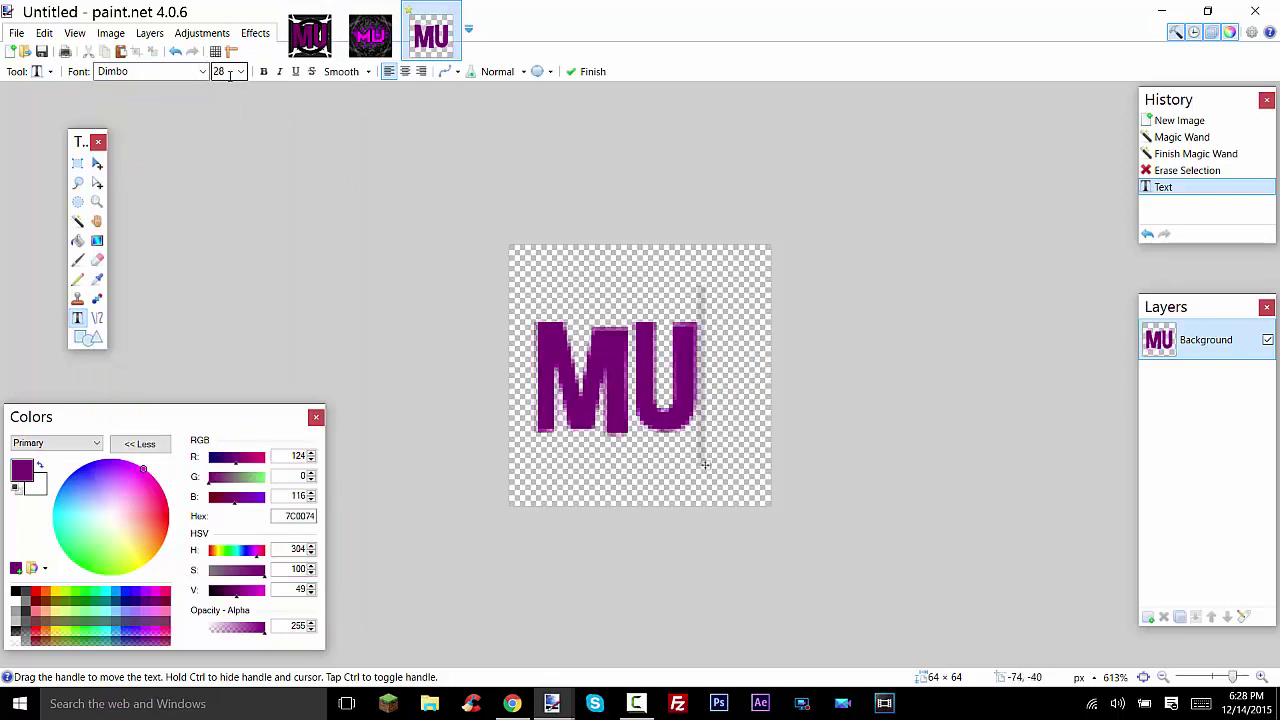
pyautogui.scroll(-1, 219, 72)
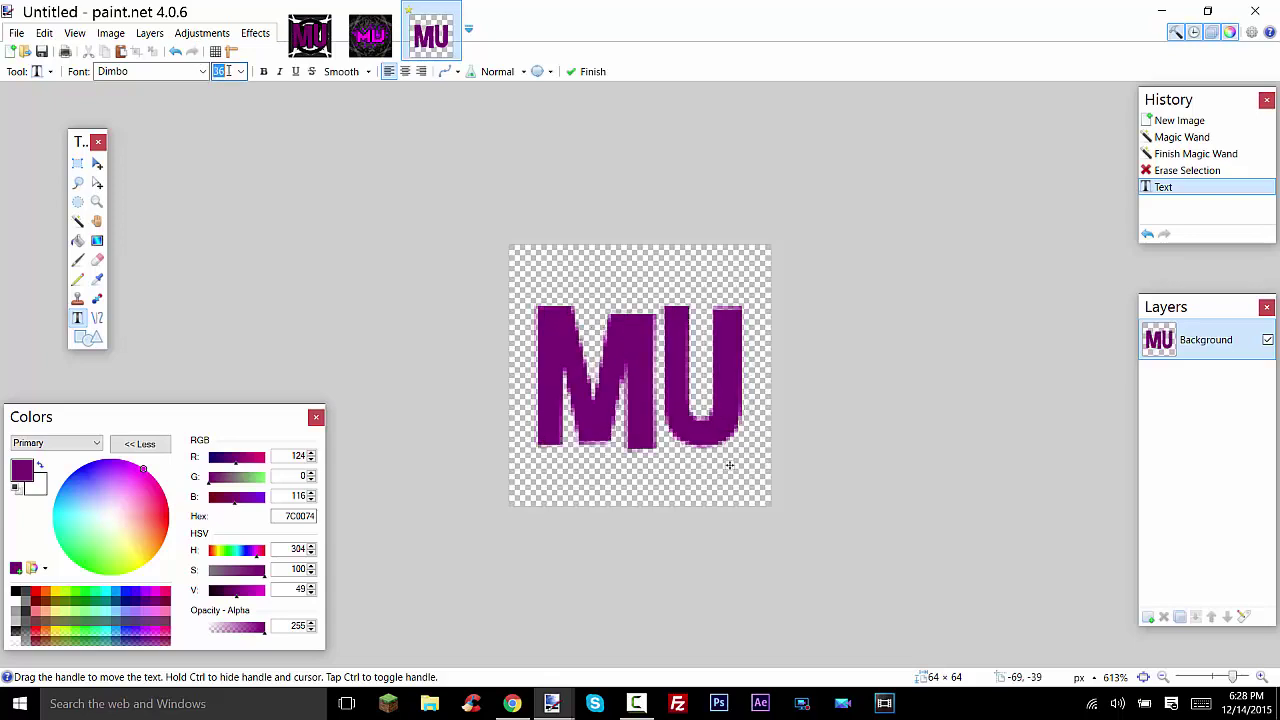
pyautogui.press('BackSpace')
pyautogui.write('0')
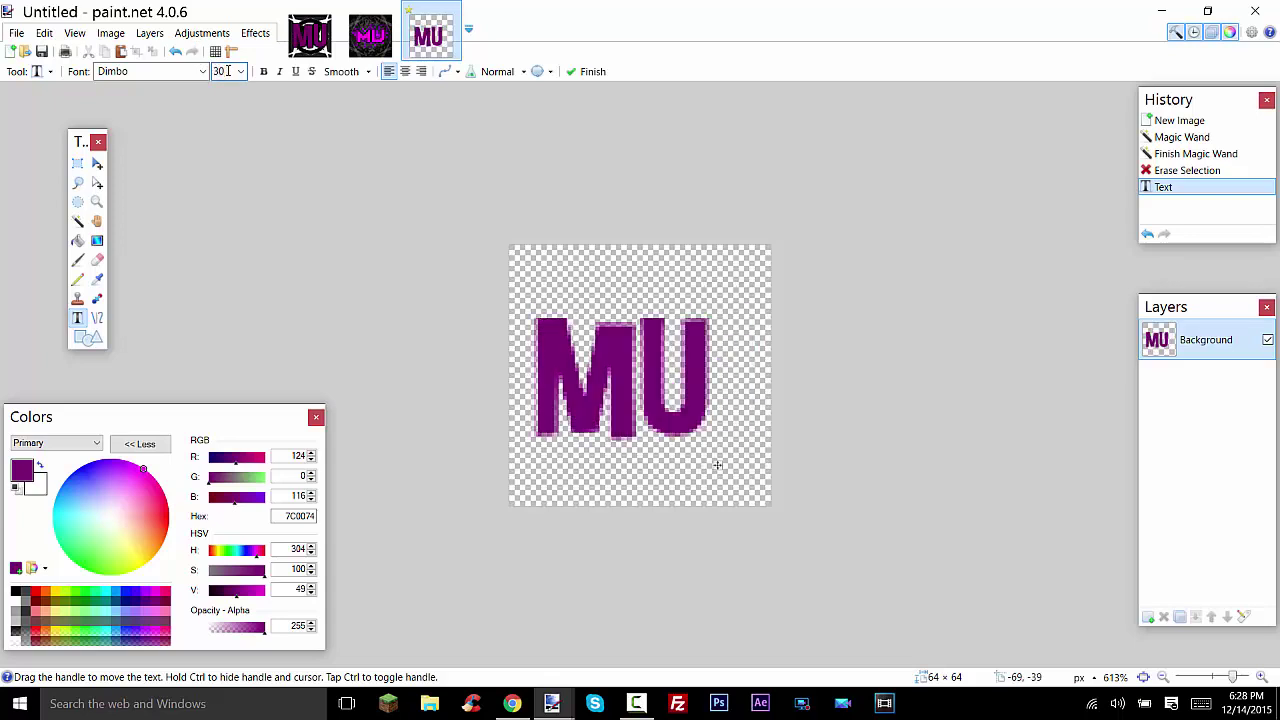
pyautogui.press('BackSpace')
pyautogui.write('2')
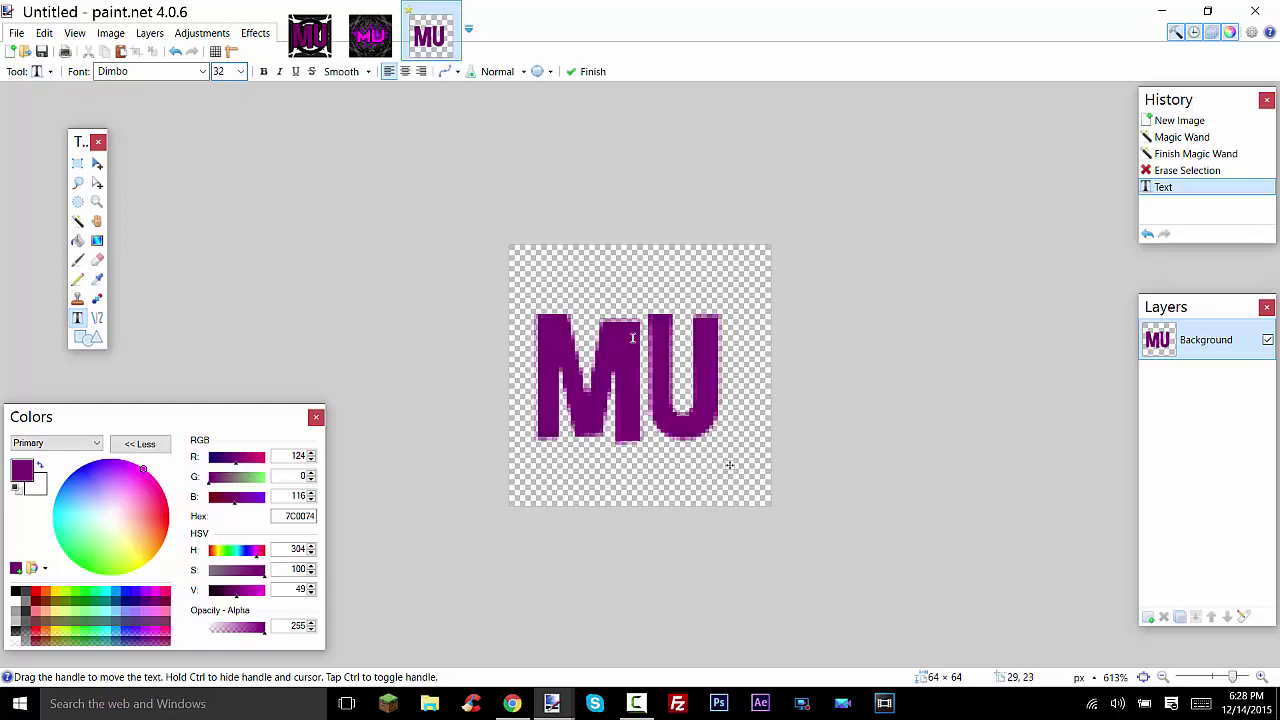
# - Center the MU text both horizontally and vertically on the canvas with the Object Align effect
pyautogui.click(621, 305)
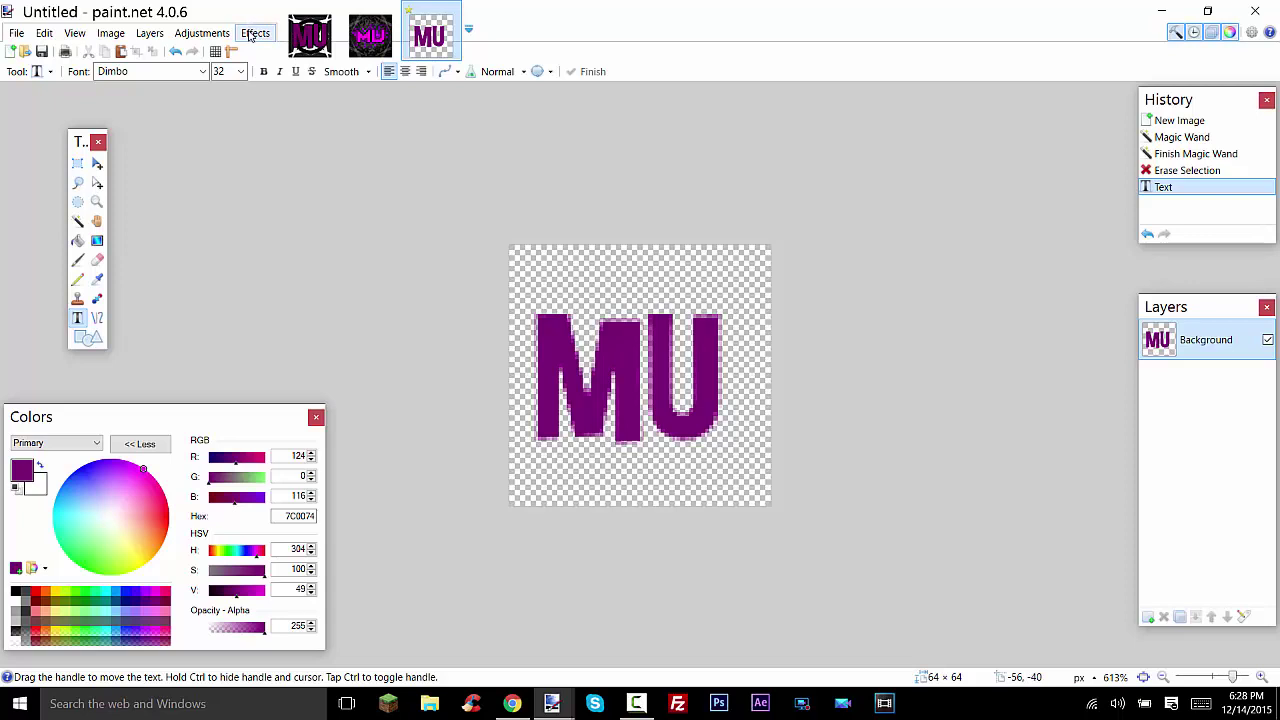
pyautogui.hotkey('alt', 'c')
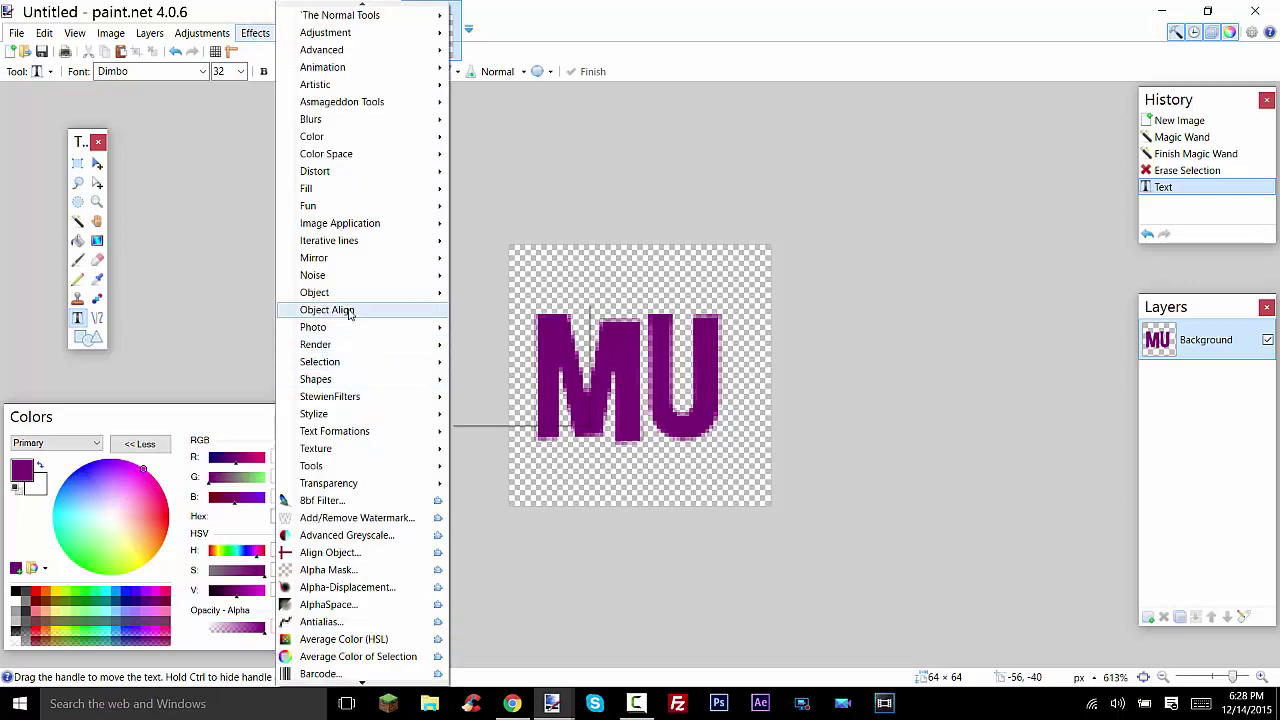
pyautogui.moveTo(368, 310)
pyautogui.click(497, 311)
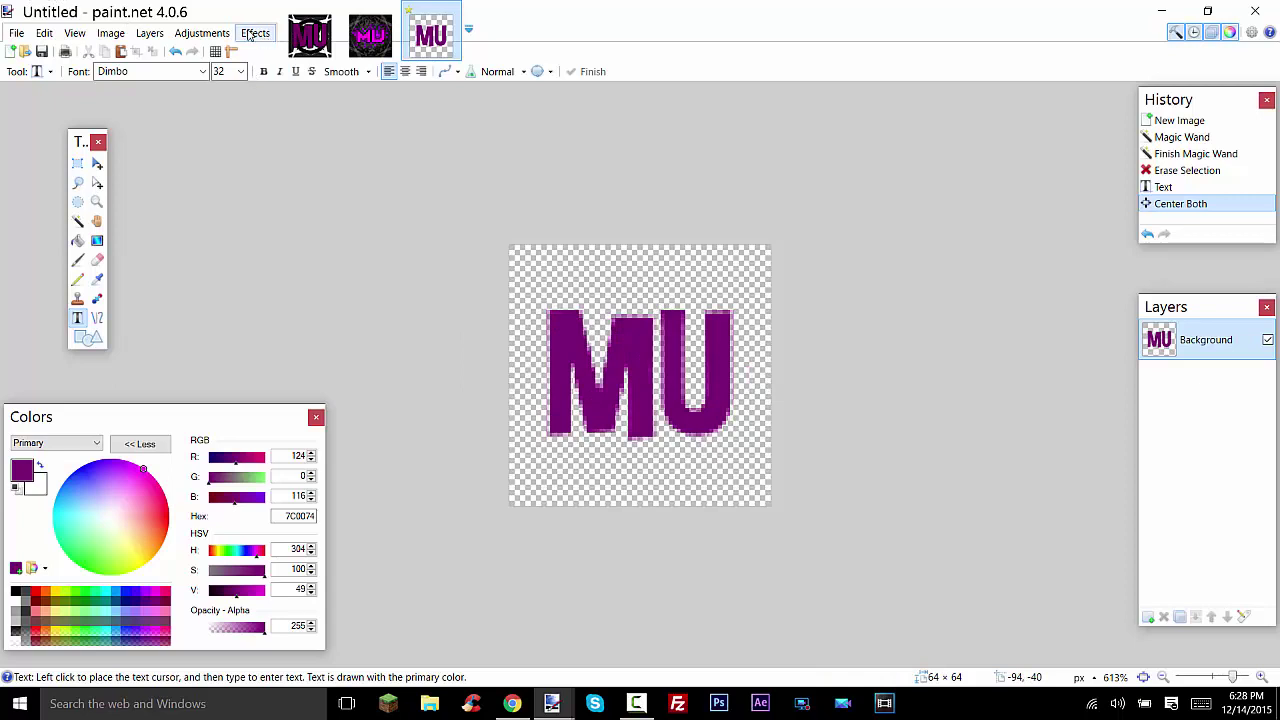
# - Leave text entry without adding more text and switch to the Magic Wand tool
pyautogui.hotkey('alt', 'c')
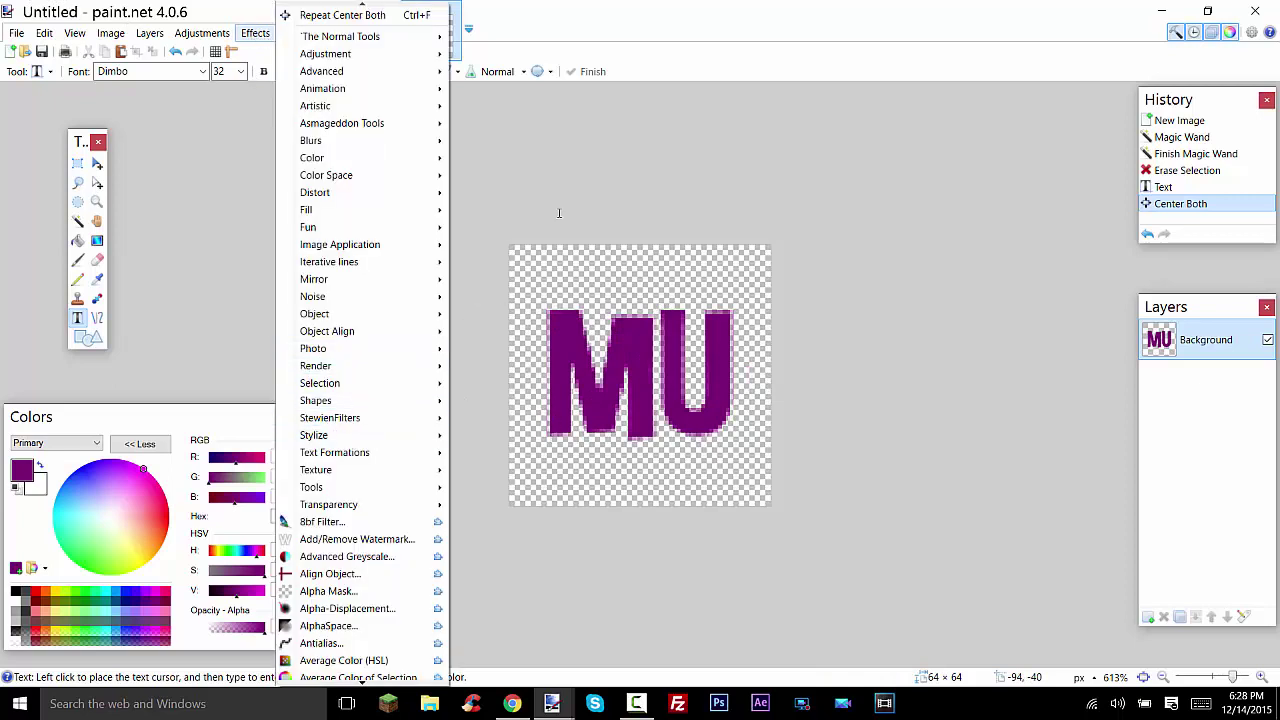
pyautogui.click(909, 300)
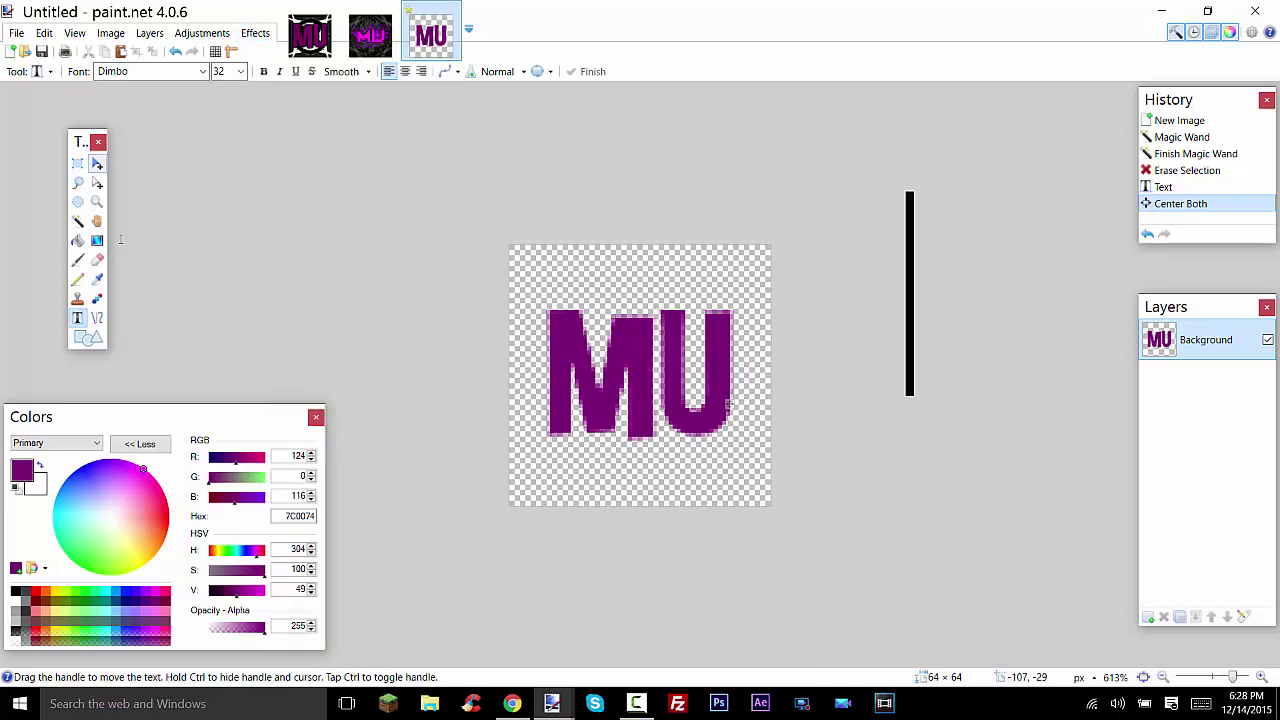
pyautogui.click(77, 223)
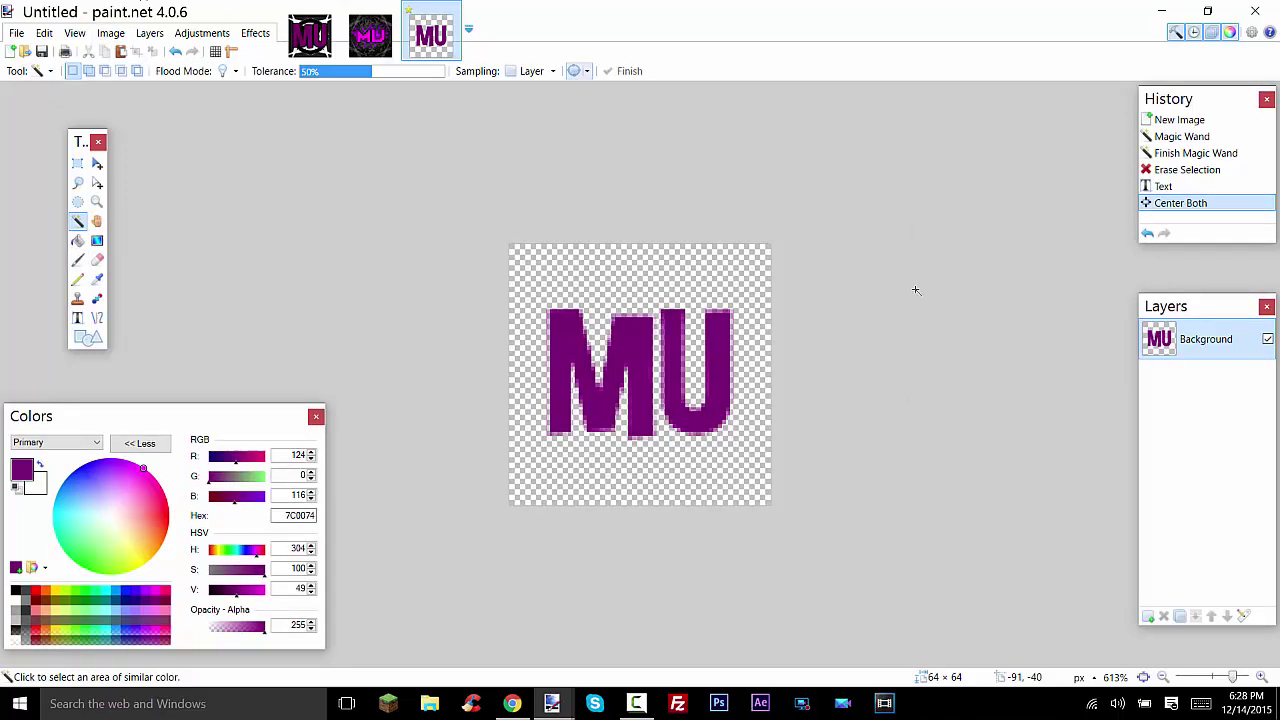
# - Add a new layer beneath the MU layer and open the Polygon/Stars render effect on it
pyautogui.click(1148, 617)
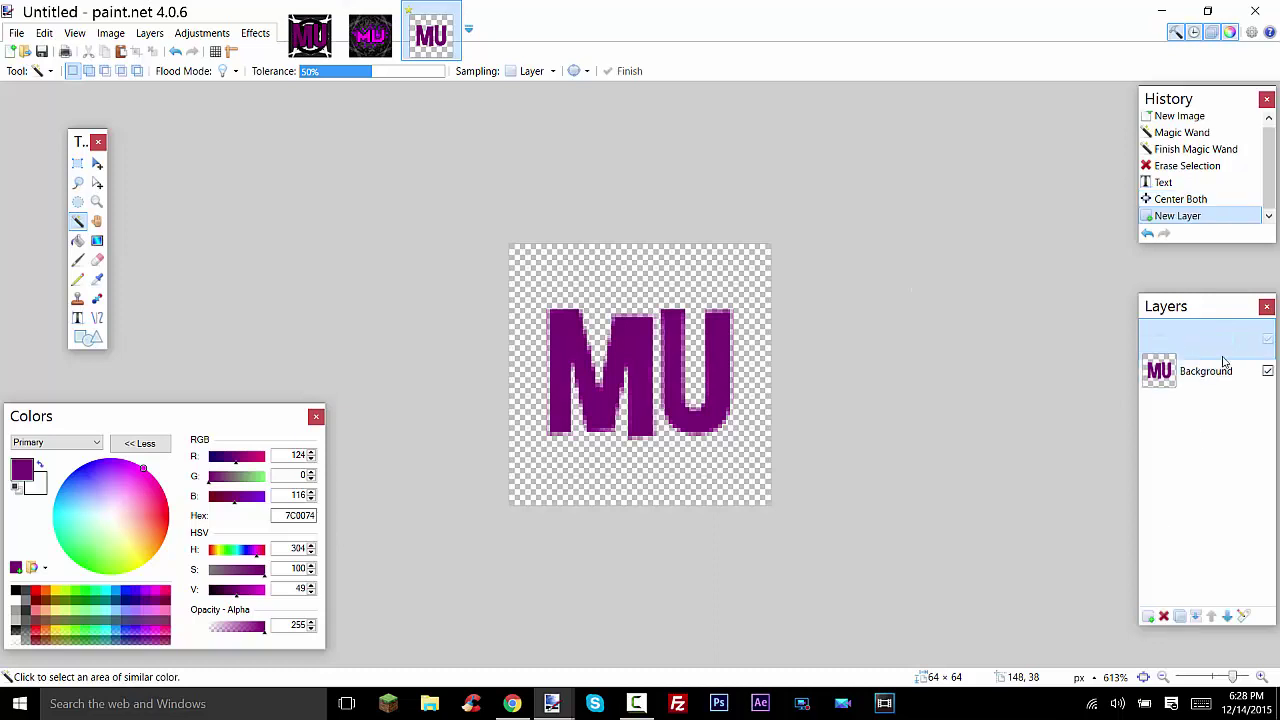
pyautogui.click(1227, 616)
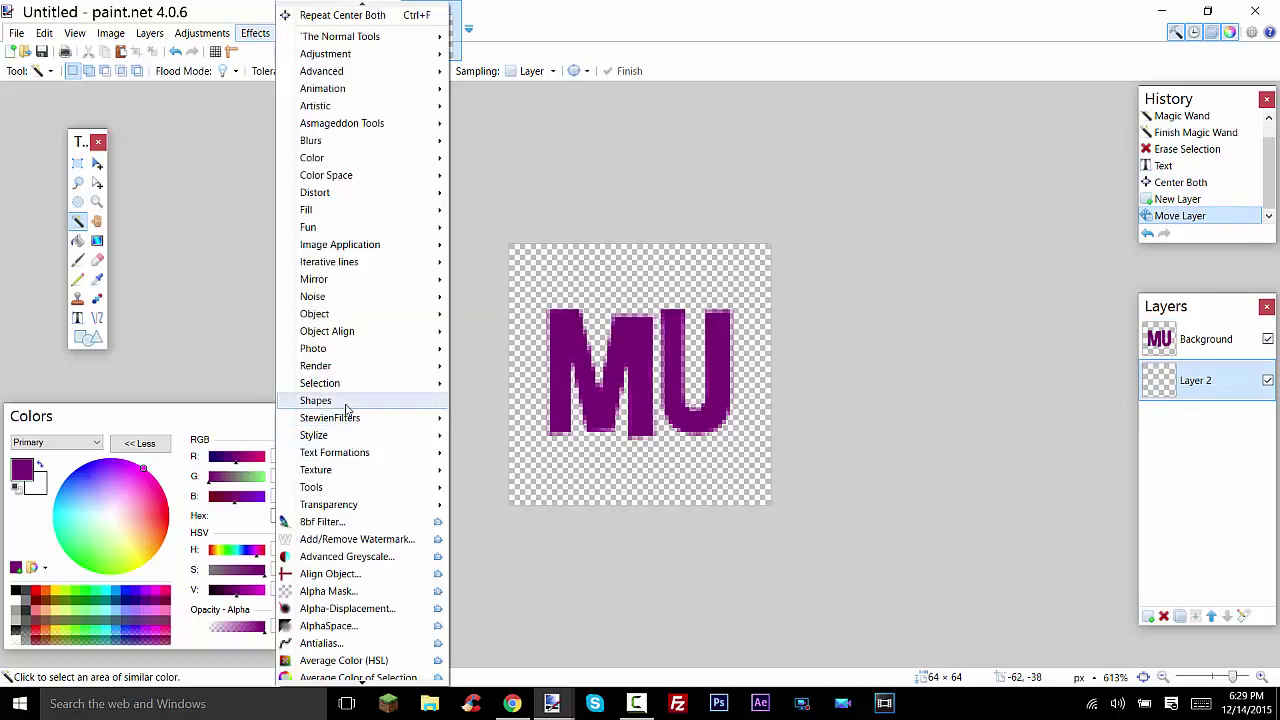
pyautogui.moveTo(335, 374)
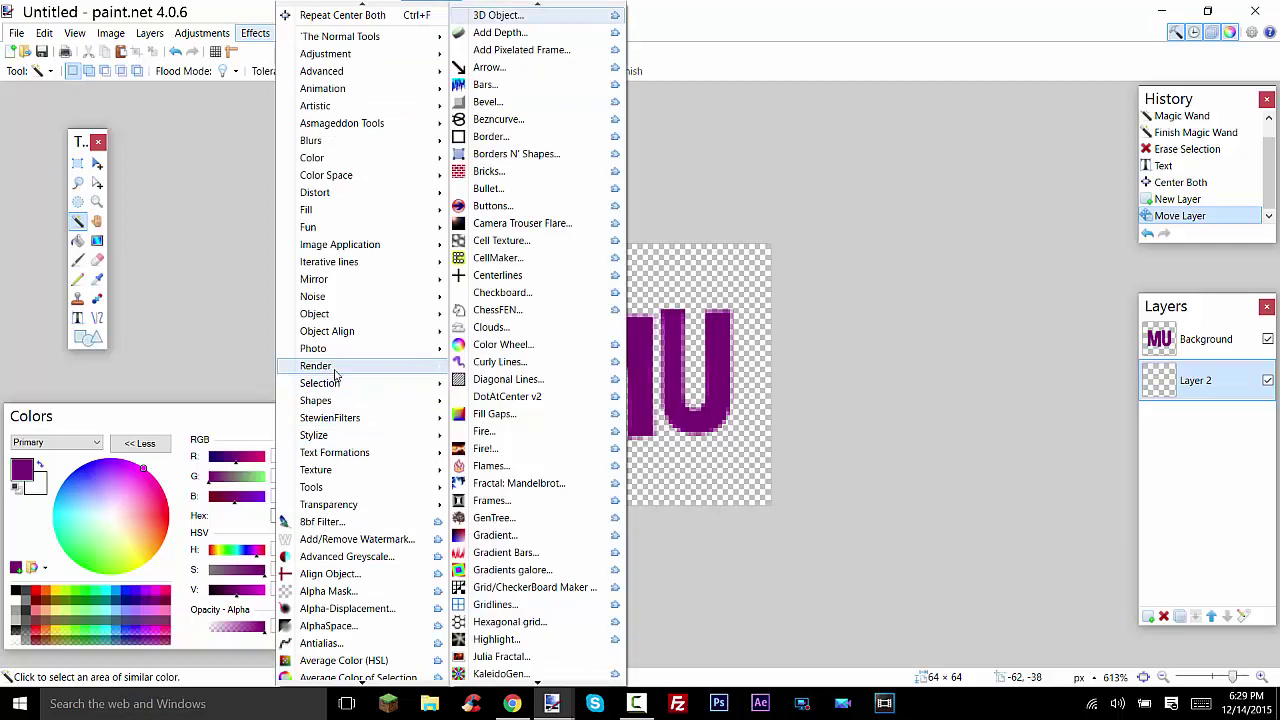
pyautogui.press('Down')
pyautogui.press('Down')
pyautogui.press('Down')
pyautogui.press('Down')
pyautogui.press('Down')
pyautogui.press('Down')
pyautogui.press('Down')
pyautogui.press('Down')
pyautogui.press('Down')
pyautogui.press('Down')
pyautogui.press('Down')
pyautogui.press('Down')
pyautogui.press('Down')
pyautogui.press('Down')
pyautogui.press('Down')
pyautogui.press('Down')
pyautogui.press('Down')
pyautogui.press('Down')
pyautogui.press('Down')
pyautogui.press('Down')
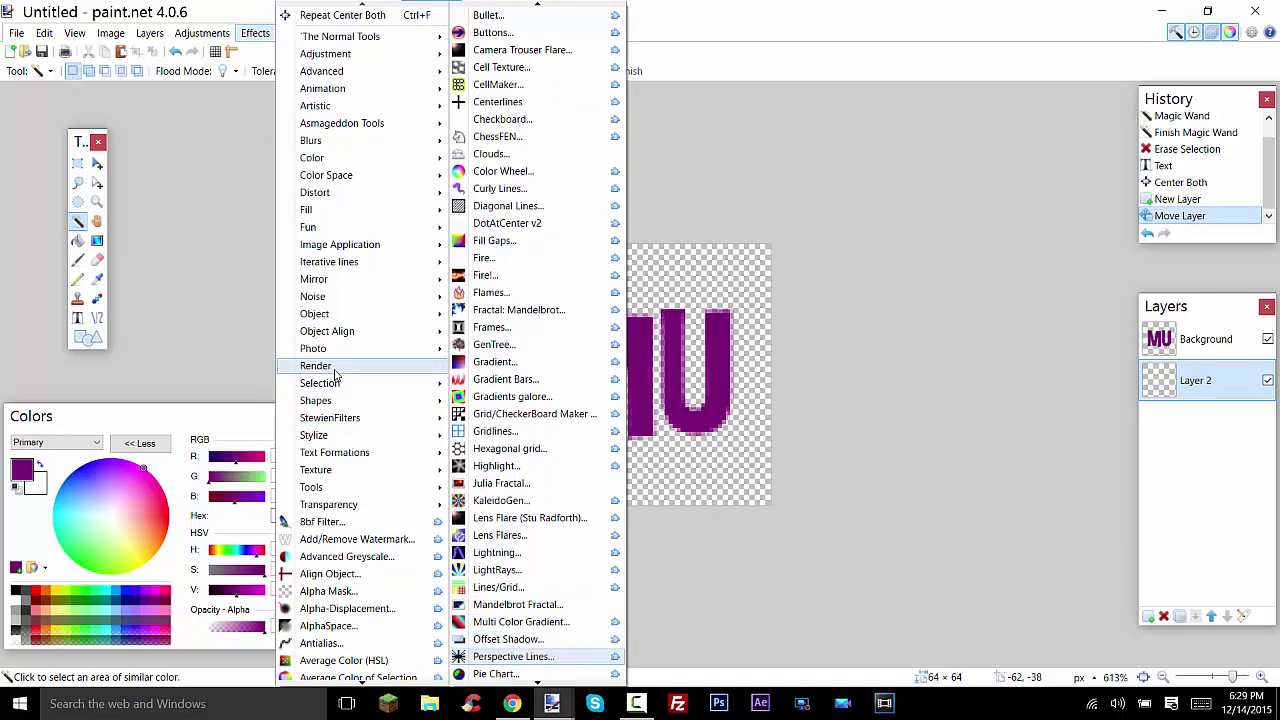
pyautogui.press('Down')
pyautogui.press('Return')
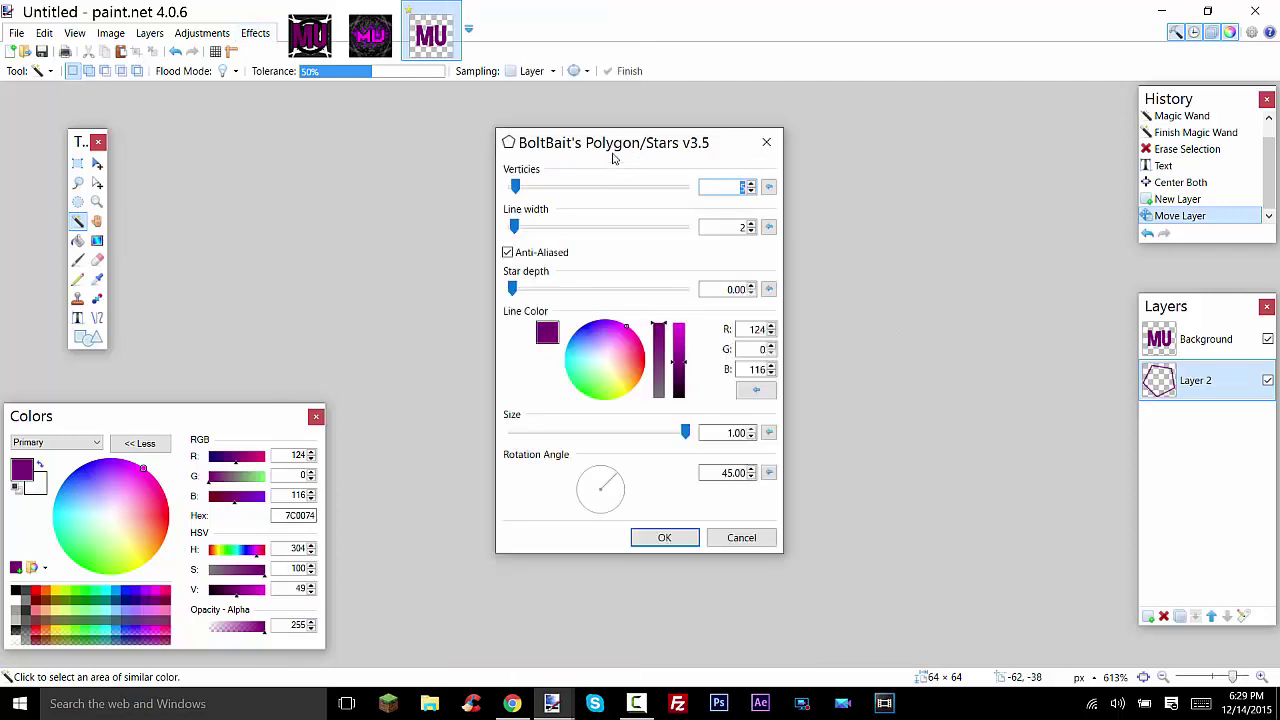
# - Shape the polygon into a circle with 100 vertices, a black line colour and a size of about 0.76
pyautogui.moveTo(613, 158); pyautogui.dragTo(230, 129)
pyautogui.moveTo(143, 184); pyautogui.dragTo(313, 184)
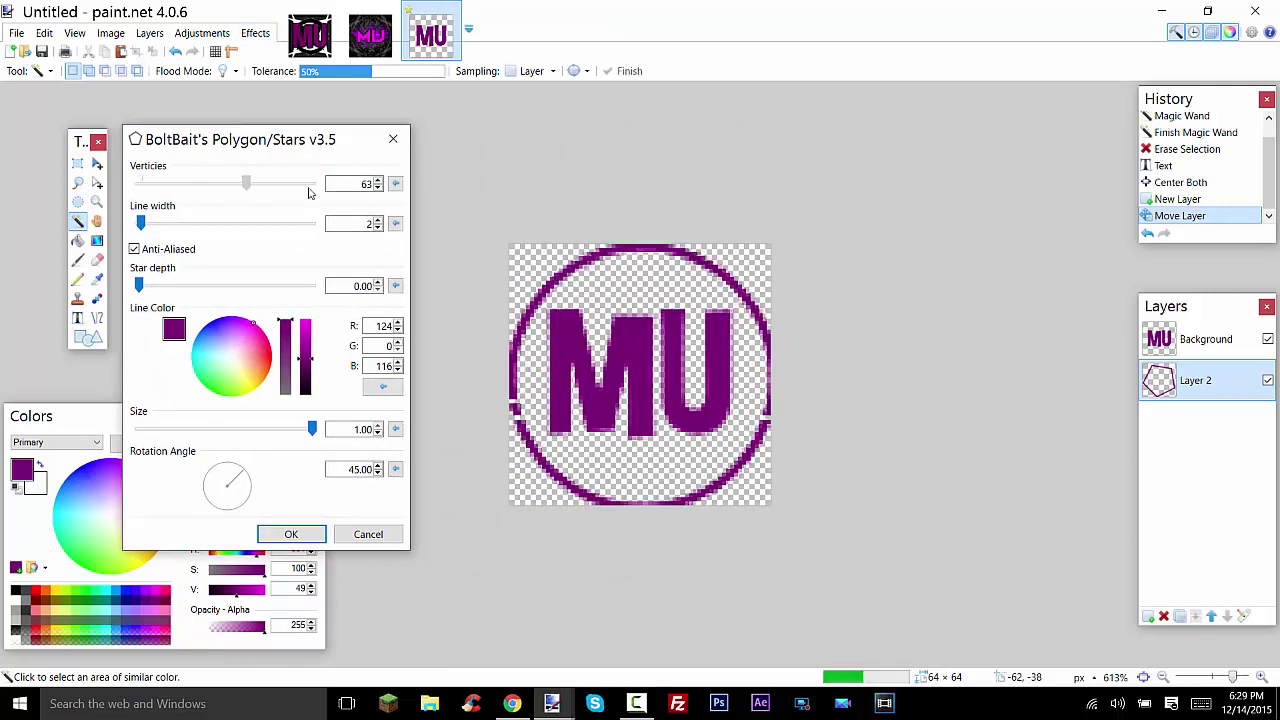
pyautogui.click(305, 394)
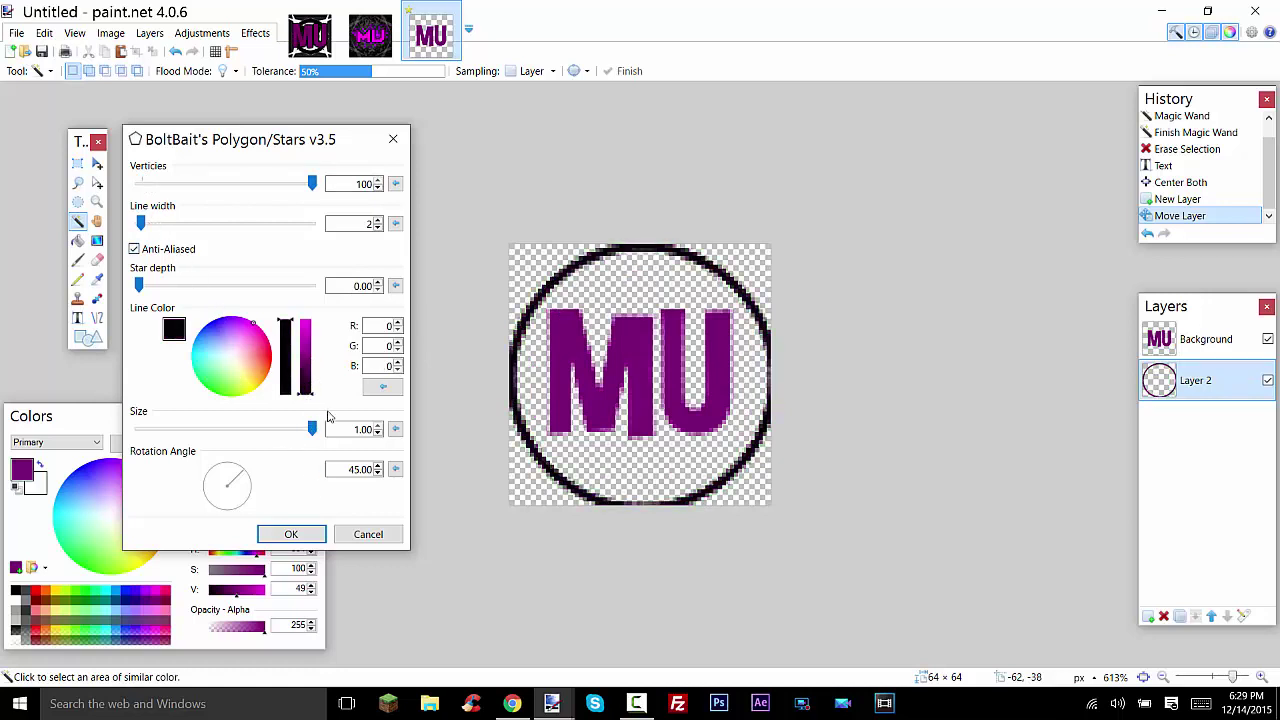
pyautogui.moveTo(313, 429); pyautogui.dragTo(268, 430)
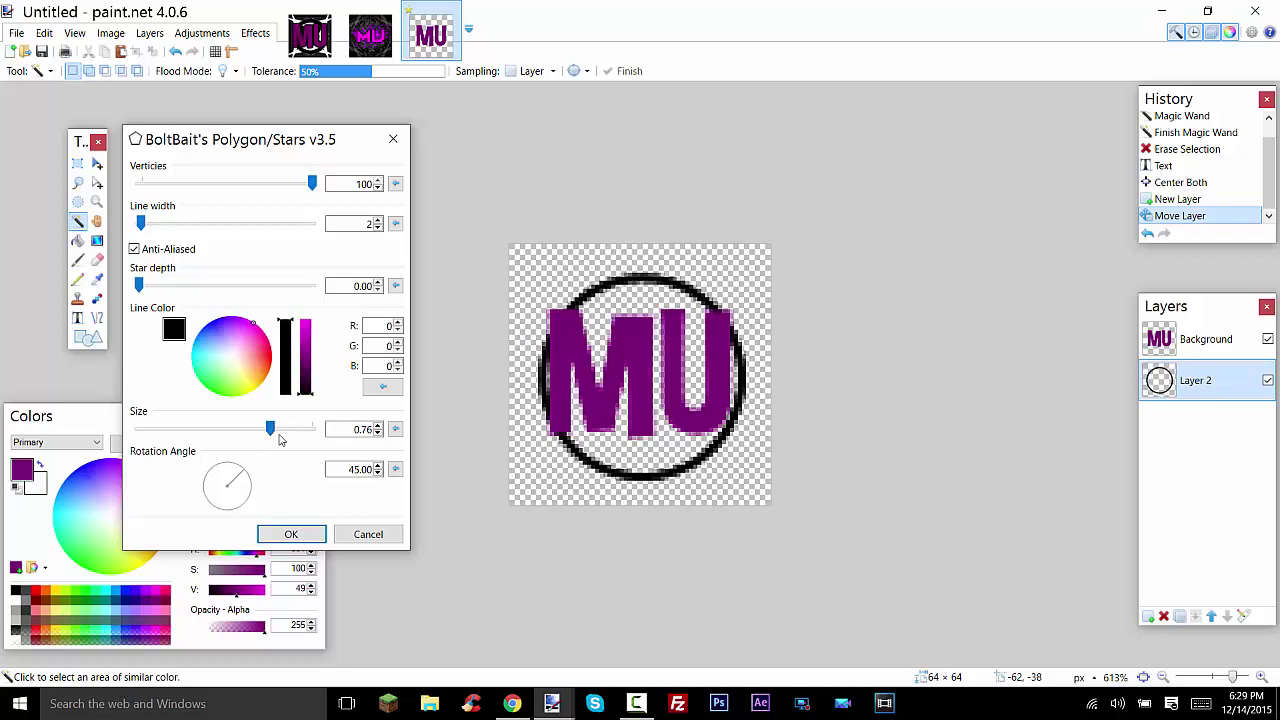
# - Set the circle's line width to 5
pyautogui.click(378, 219)
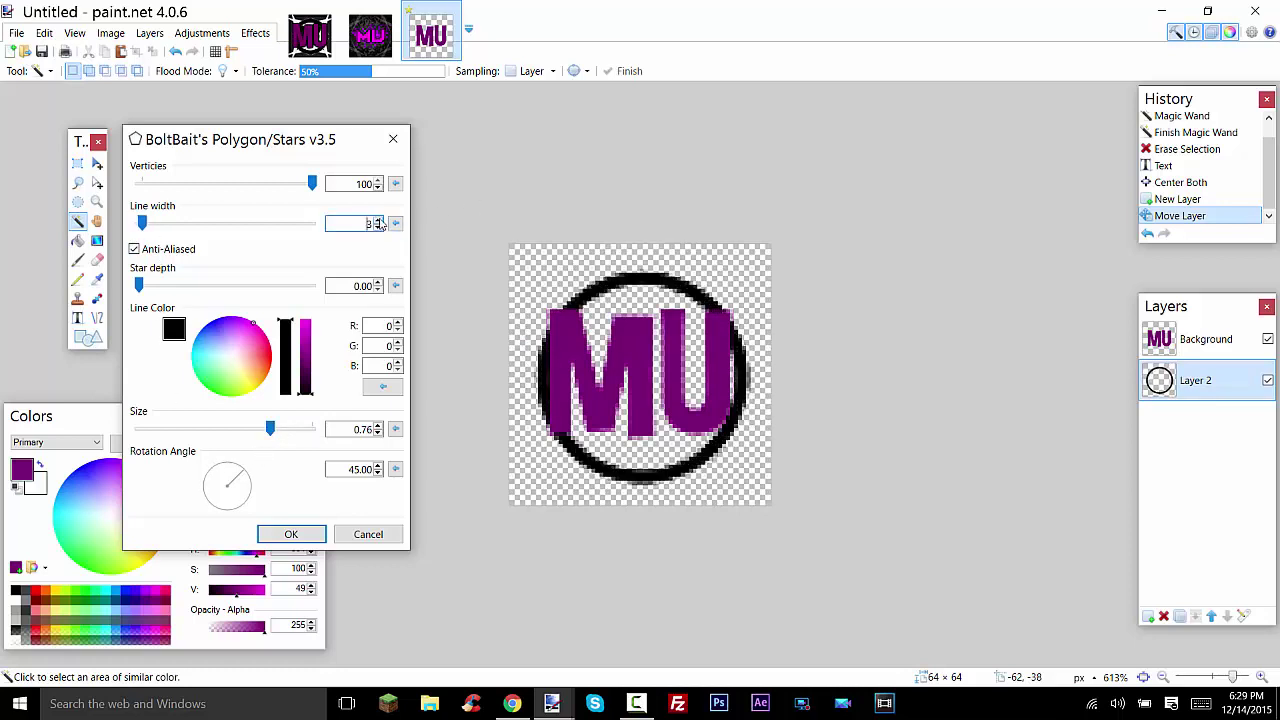
pyautogui.click(378, 219)
pyautogui.click(378, 219)
pyautogui.click(378, 219)
pyautogui.click(378, 228)
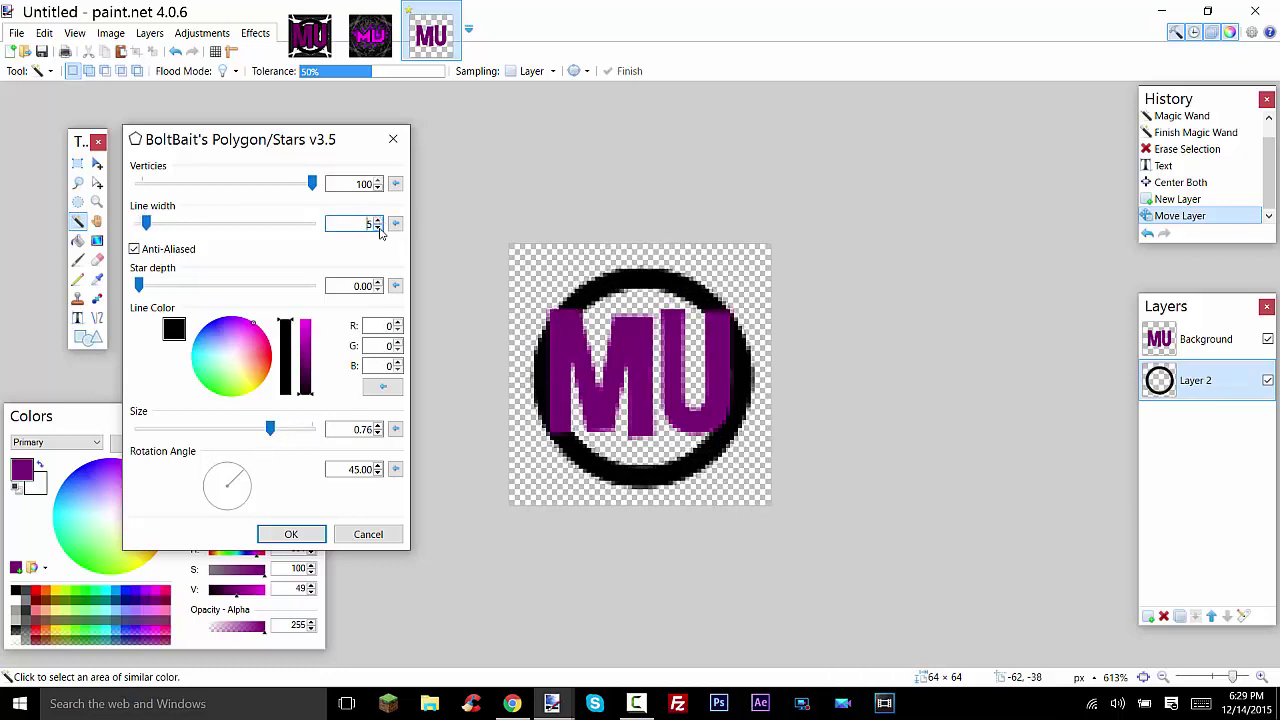
# - Reduce the circle's size to 0.69 and apply the Polygon/Stars effect
pyautogui.click(378, 433)
pyautogui.click(378, 433)
pyautogui.click(378, 433)
pyautogui.click(378, 433)
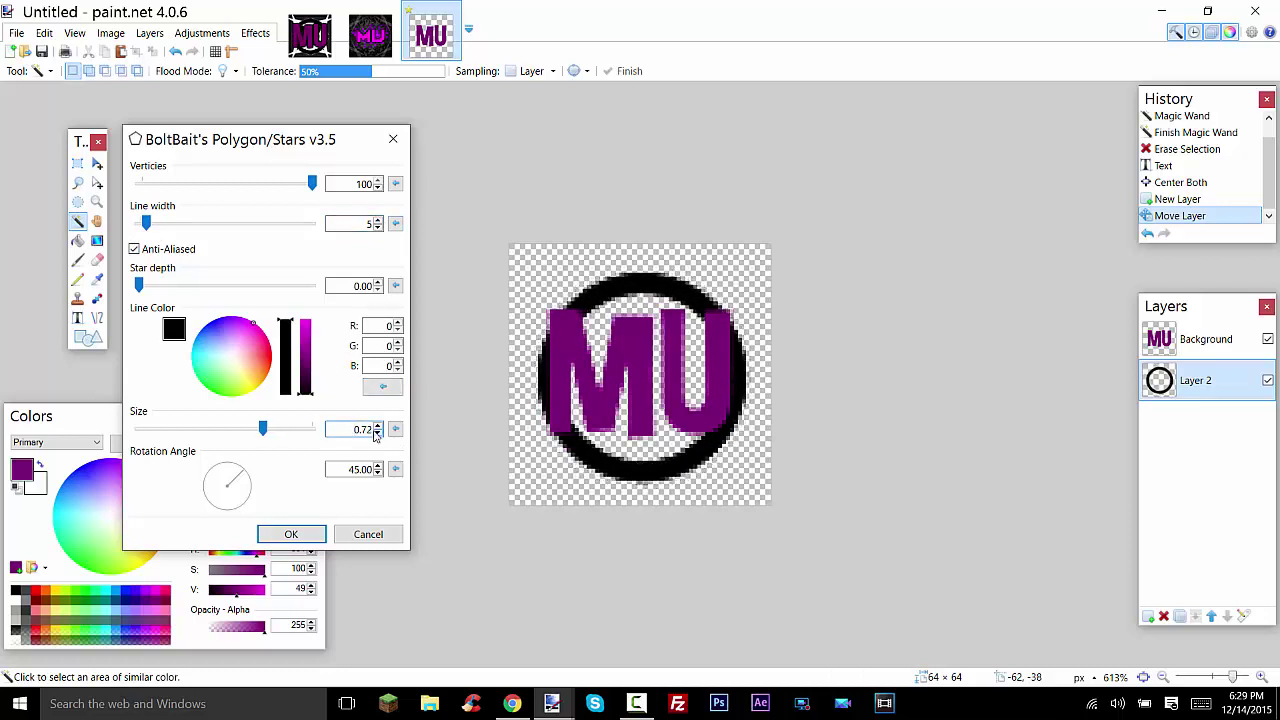
pyautogui.click(378, 433)
pyautogui.click(378, 433)
pyautogui.click(378, 433)
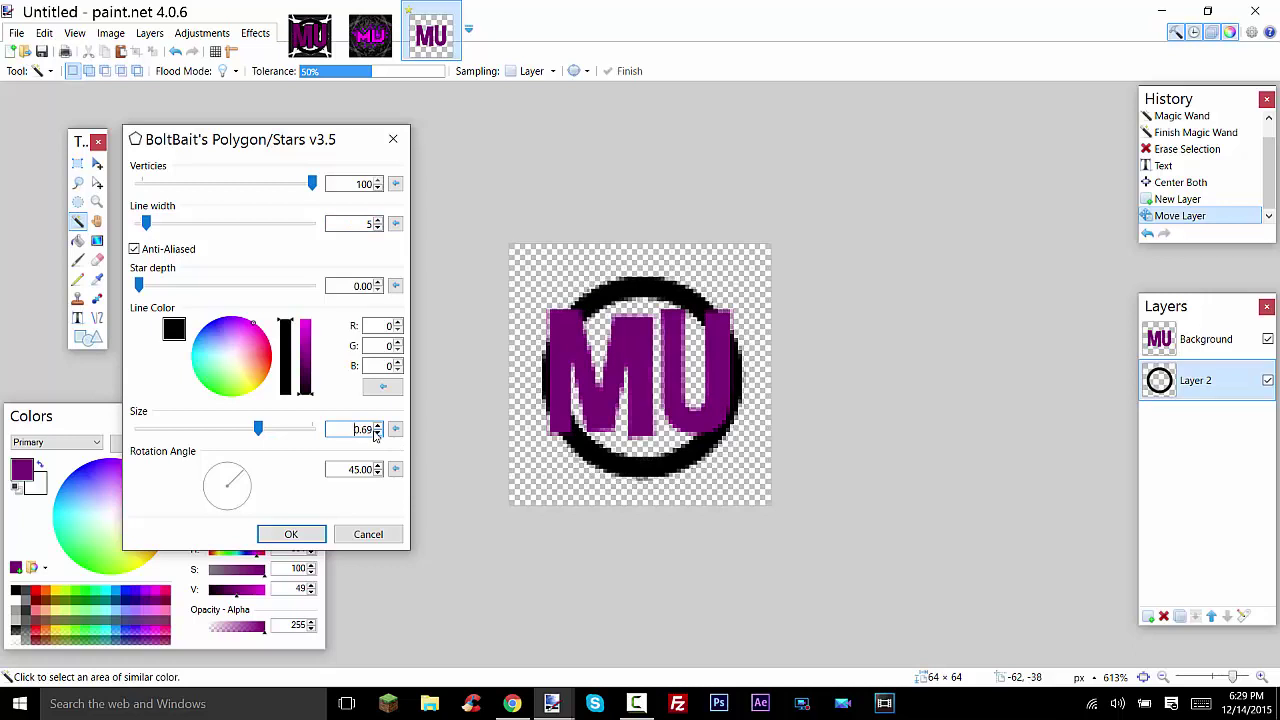
pyautogui.click(291, 534)
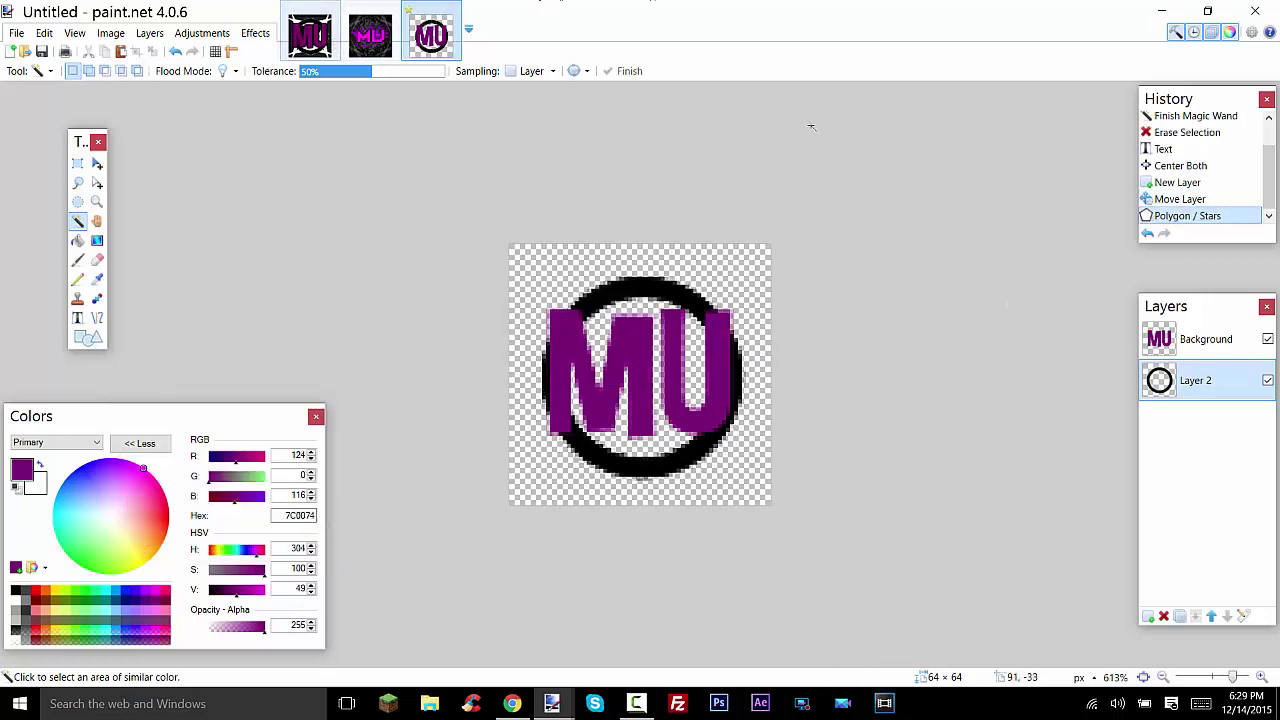
# - Open the Outline Object effect on the MU text layer and set the outline colour to black
pyautogui.click(1205, 345)
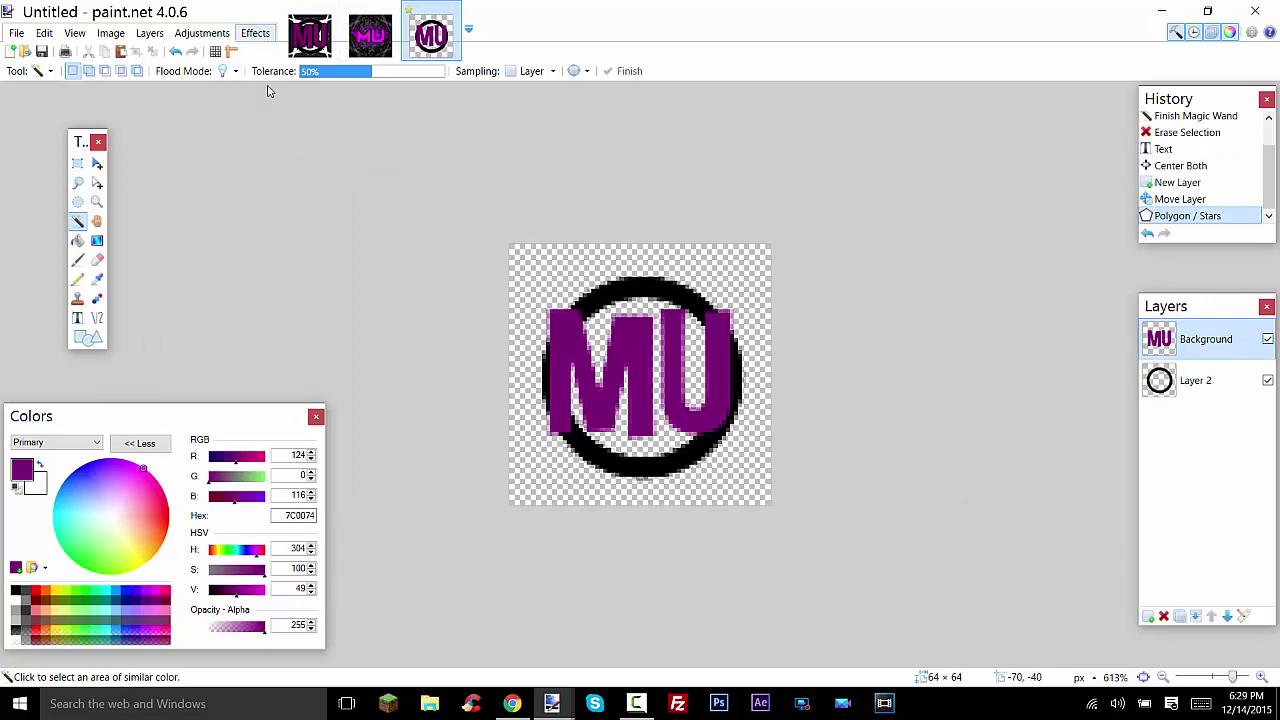
pyautogui.hotkey('alt', 'c')
pyautogui.moveTo(346, 318)
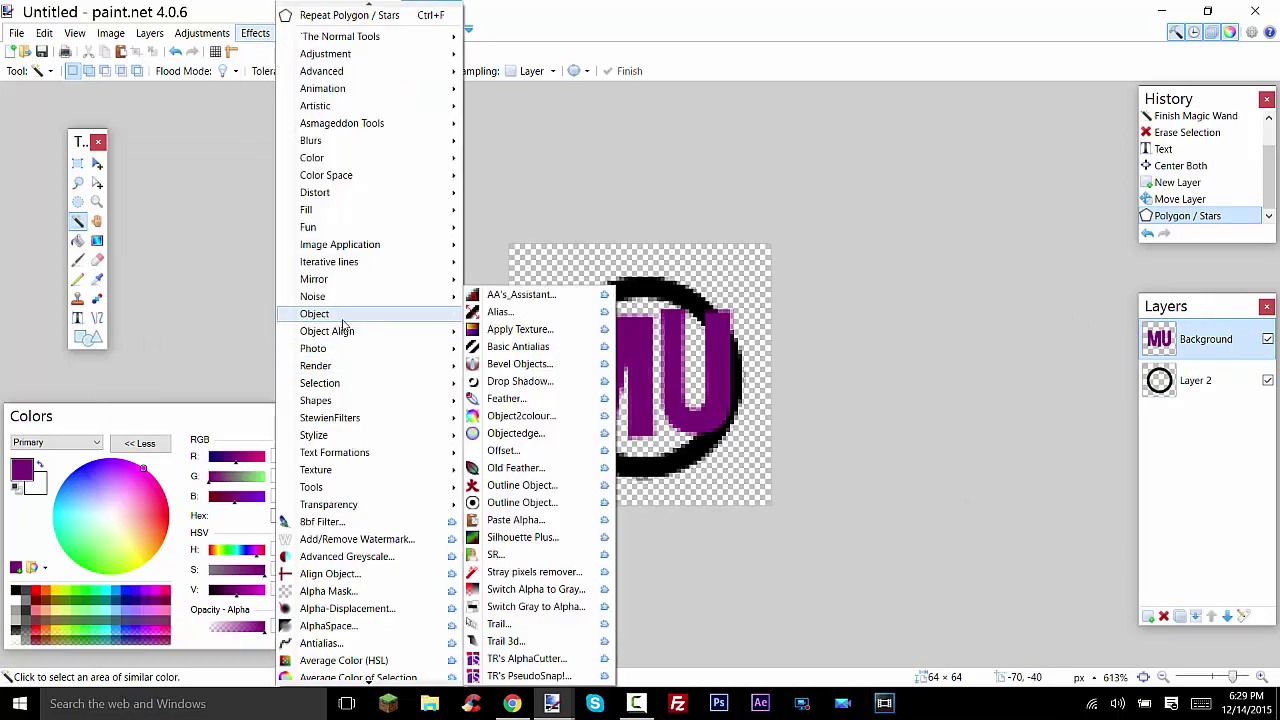
pyautogui.click(500, 503)
pyautogui.moveTo(631, 237); pyautogui.dragTo(308, 206)
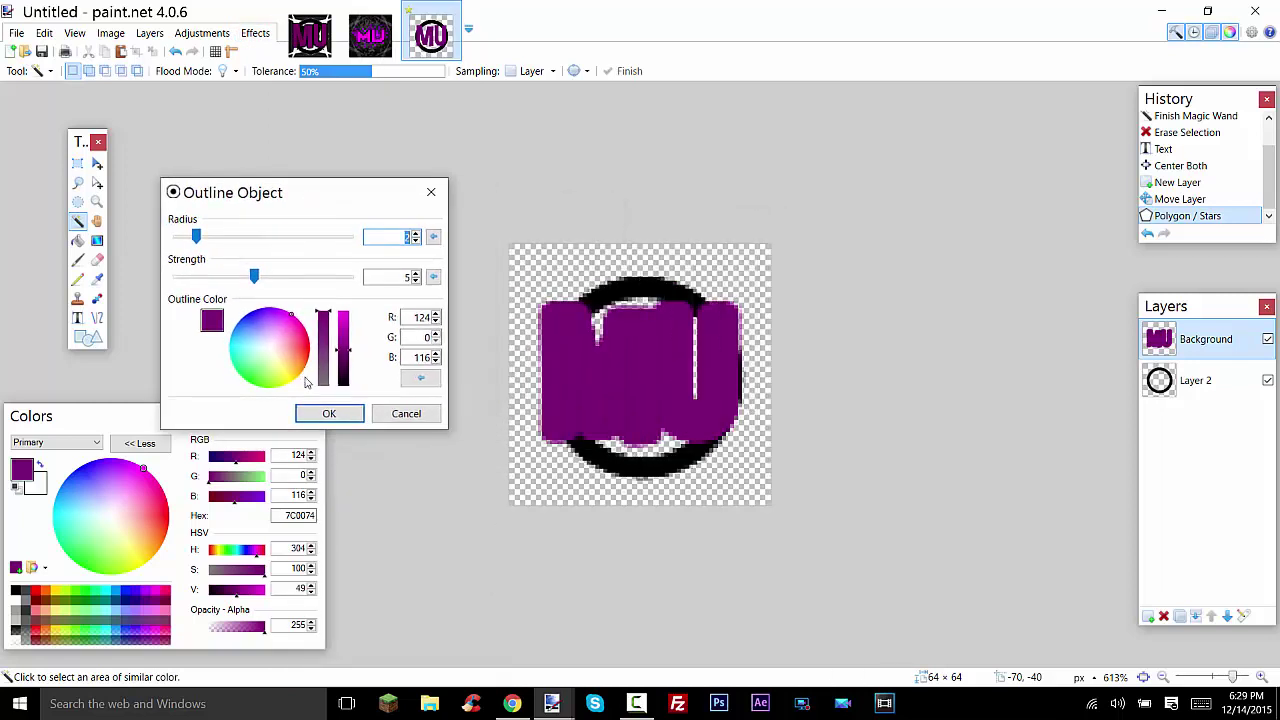
pyautogui.moveTo(343, 384); pyautogui.dragTo(329, 409)
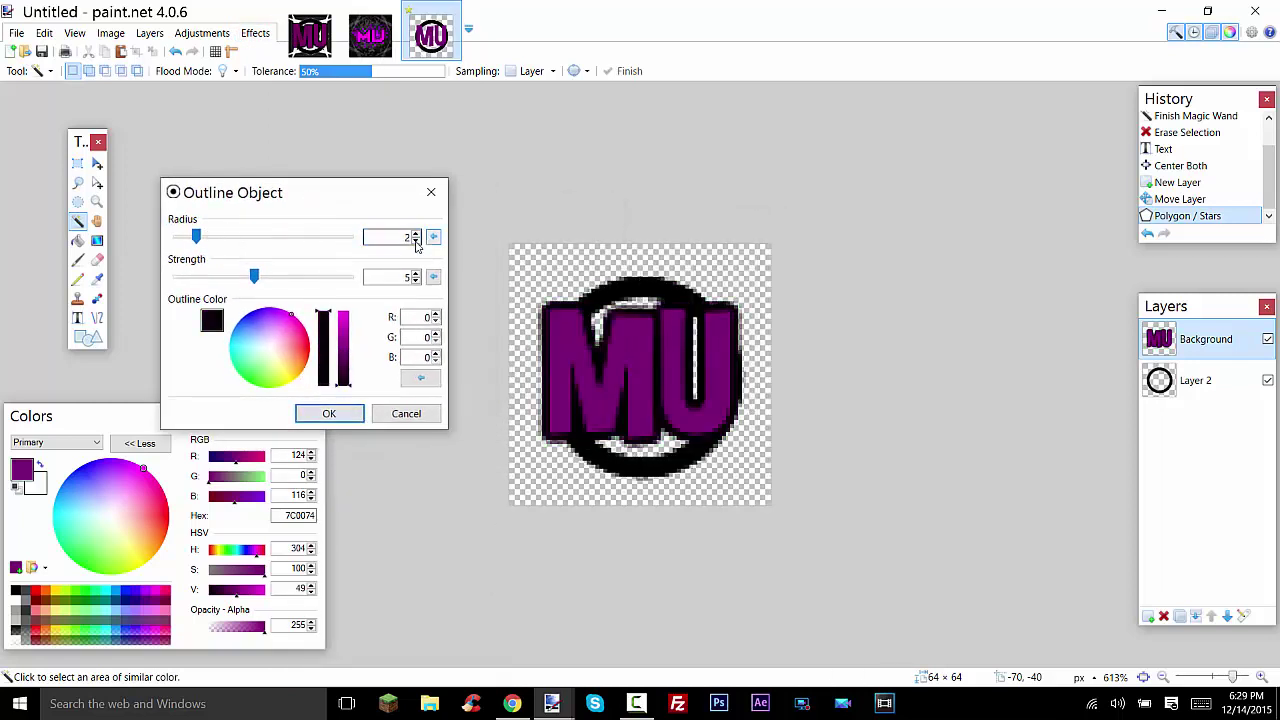
# - Try outline radius values from 1 to 3 and strength values from 3 to 5 on the MU text
pyautogui.click(417, 281)
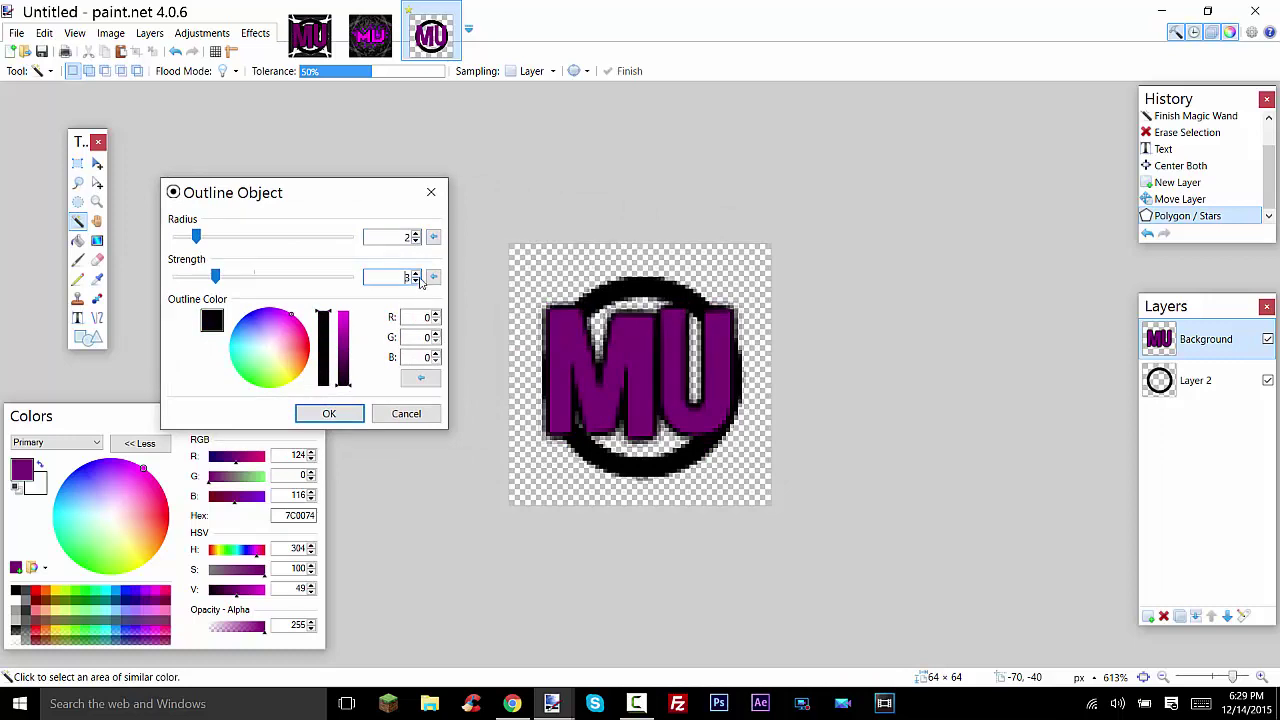
pyautogui.click(415, 234)
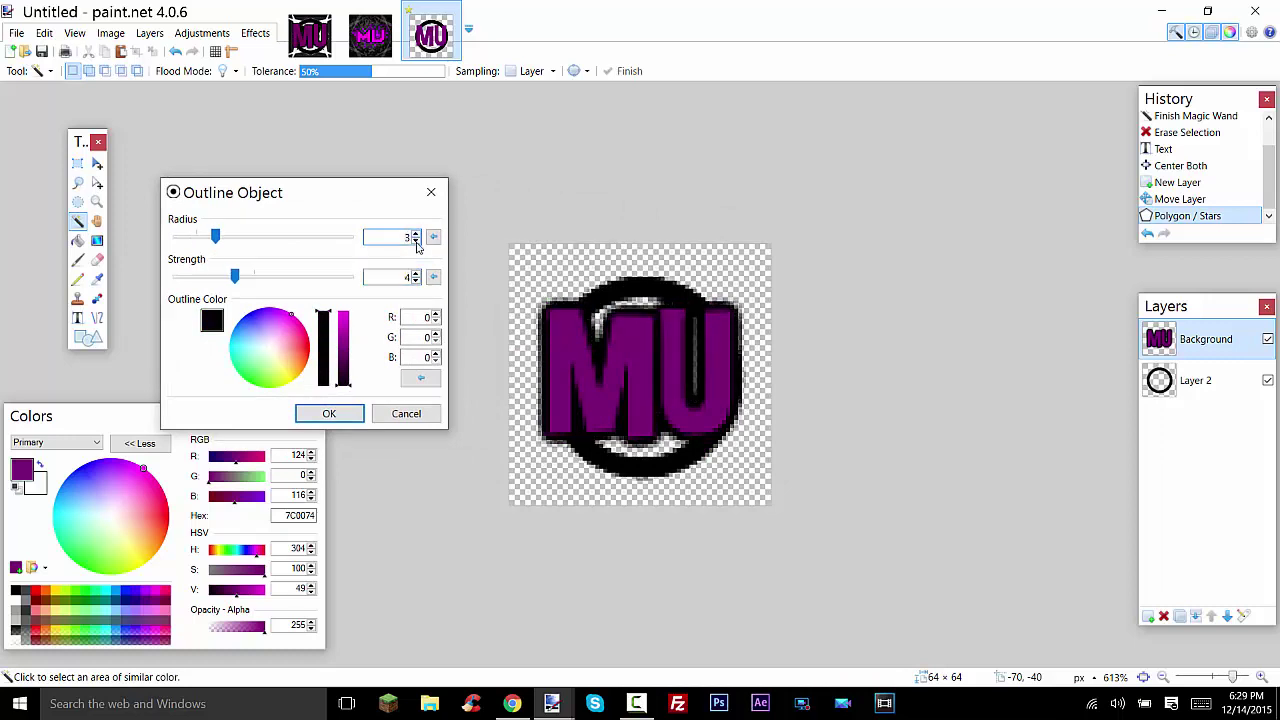
pyautogui.click(416, 241)
pyautogui.click(416, 241)
pyautogui.click(415, 233)
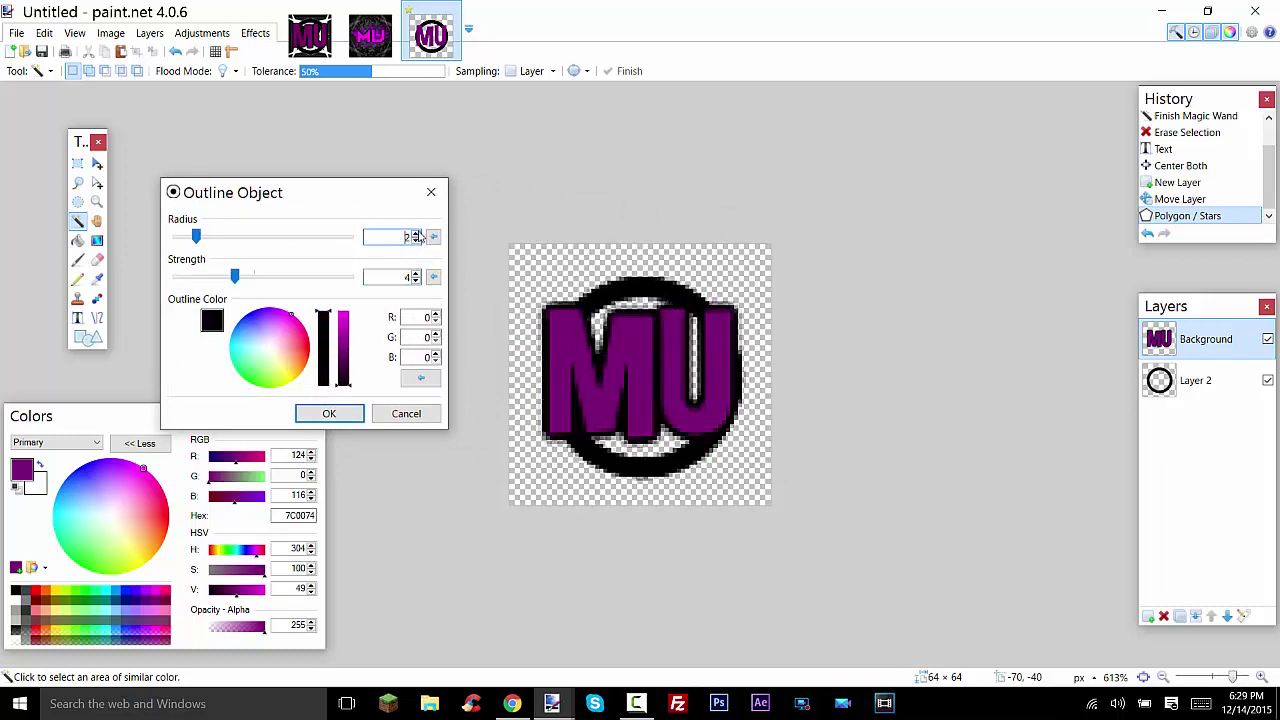
pyautogui.click(416, 280)
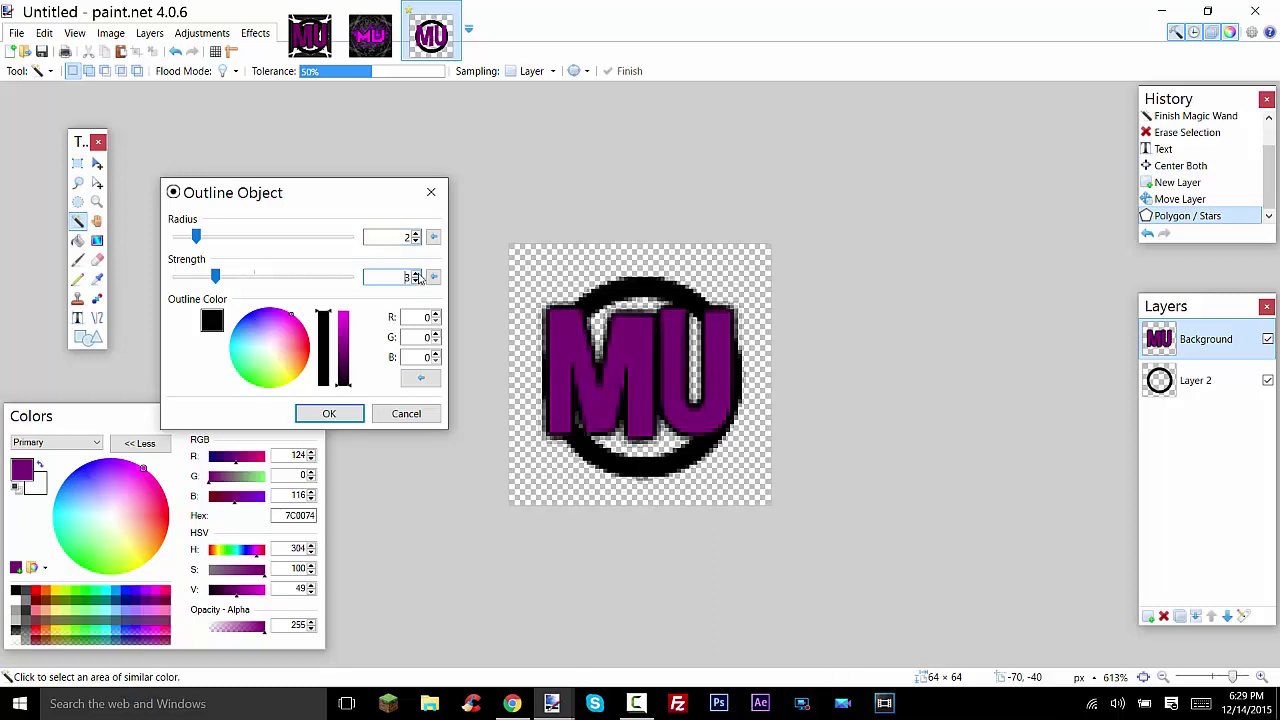
pyautogui.click(417, 274)
pyautogui.click(417, 274)
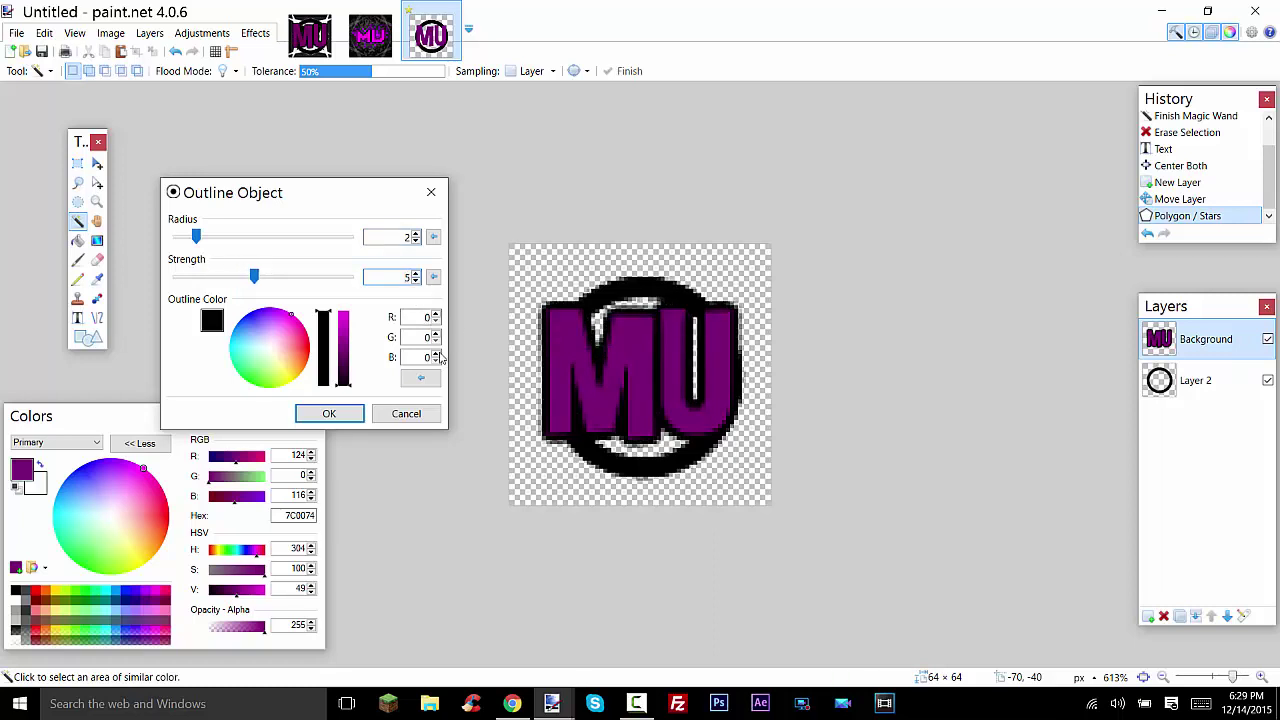
pyautogui.click(416, 241)
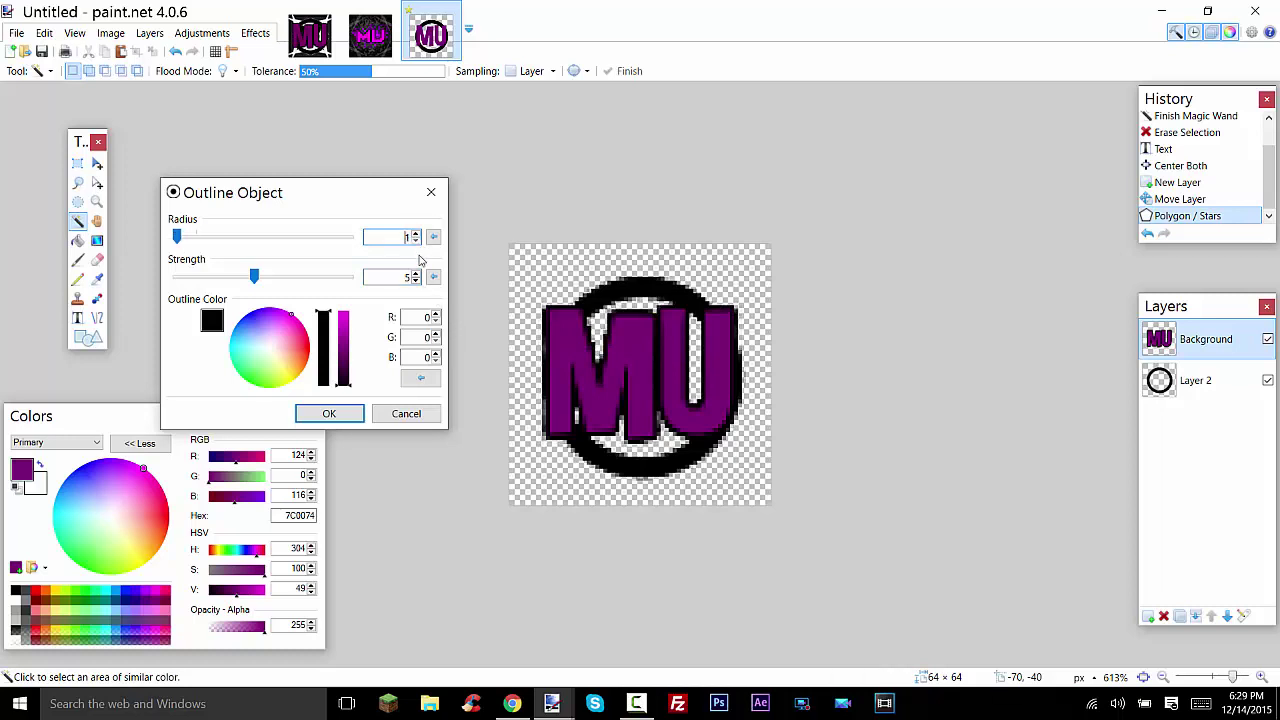
pyautogui.click(415, 233)
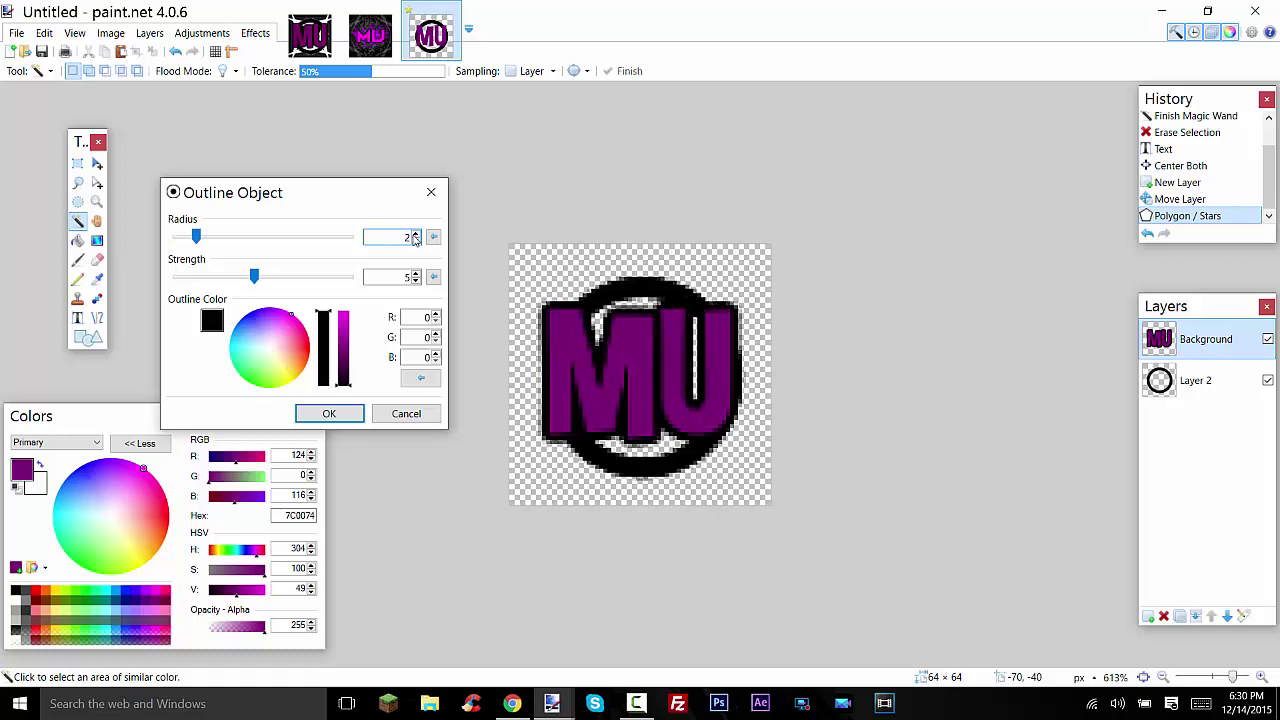
# - Compare outline strengths 4 and 5, then apply the black outline with radius 2 and strength 5
pyautogui.click(416, 281)
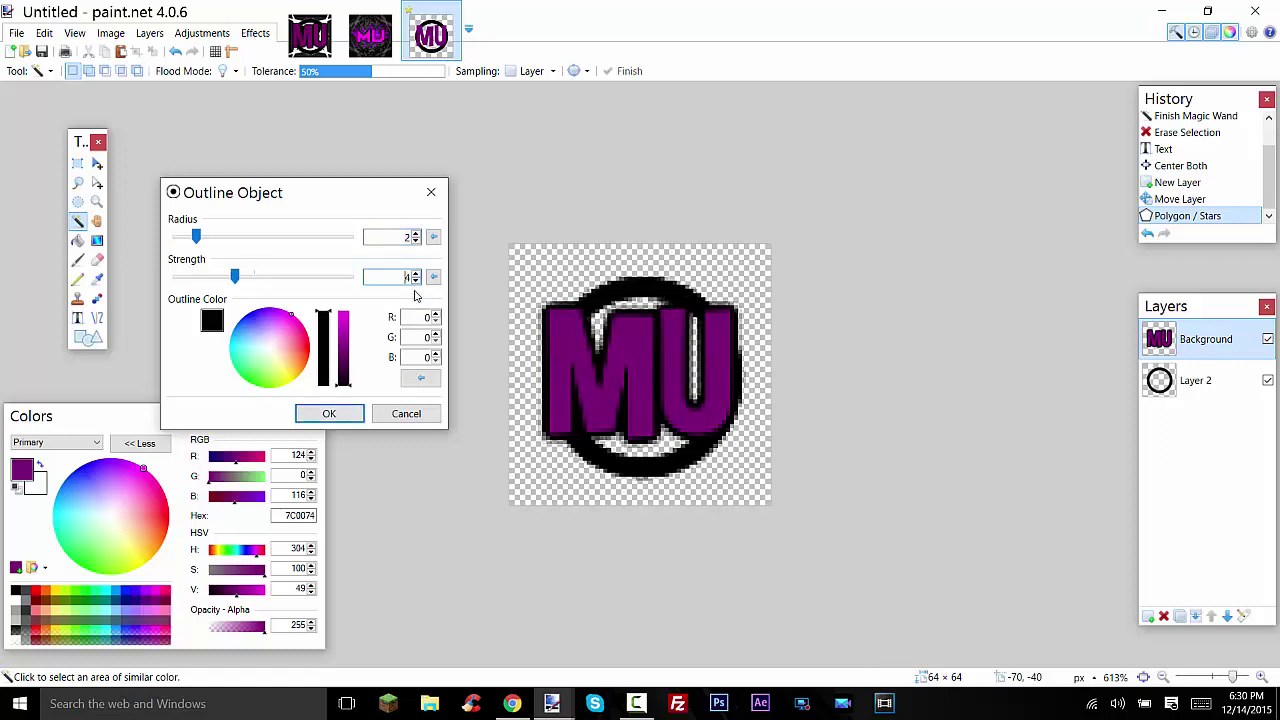
pyautogui.click(416, 272)
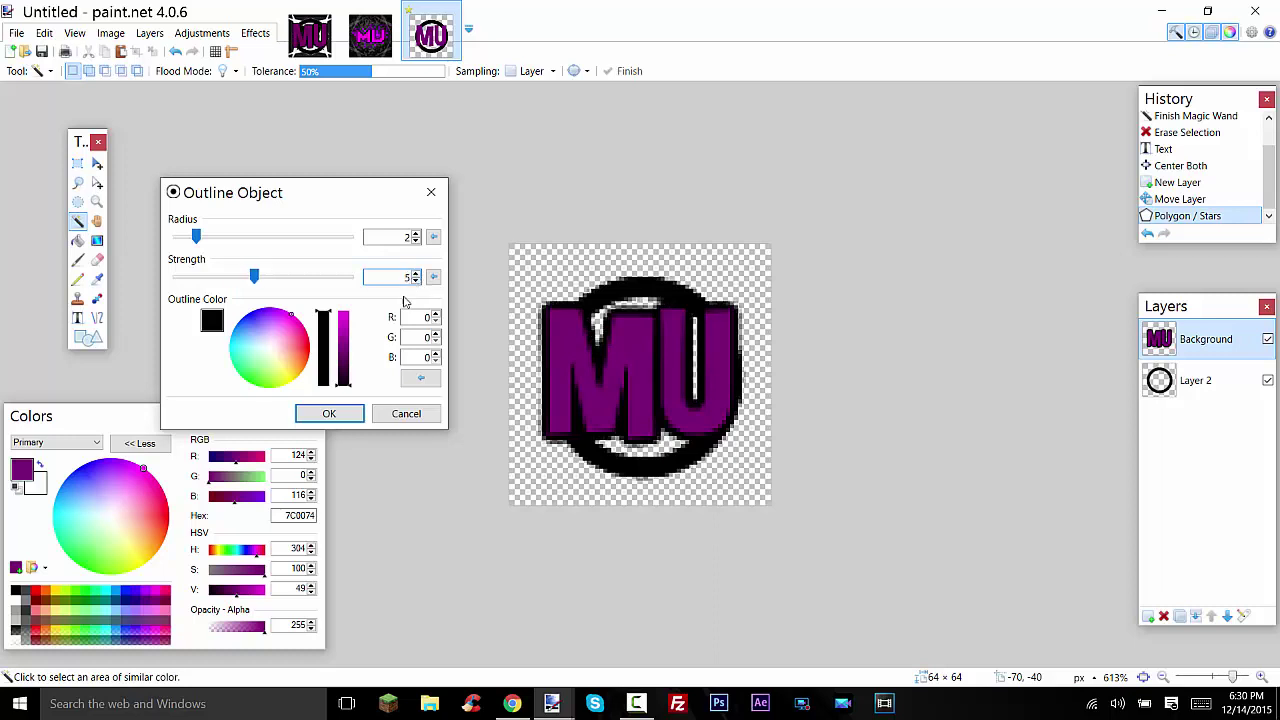
pyautogui.click(416, 281)
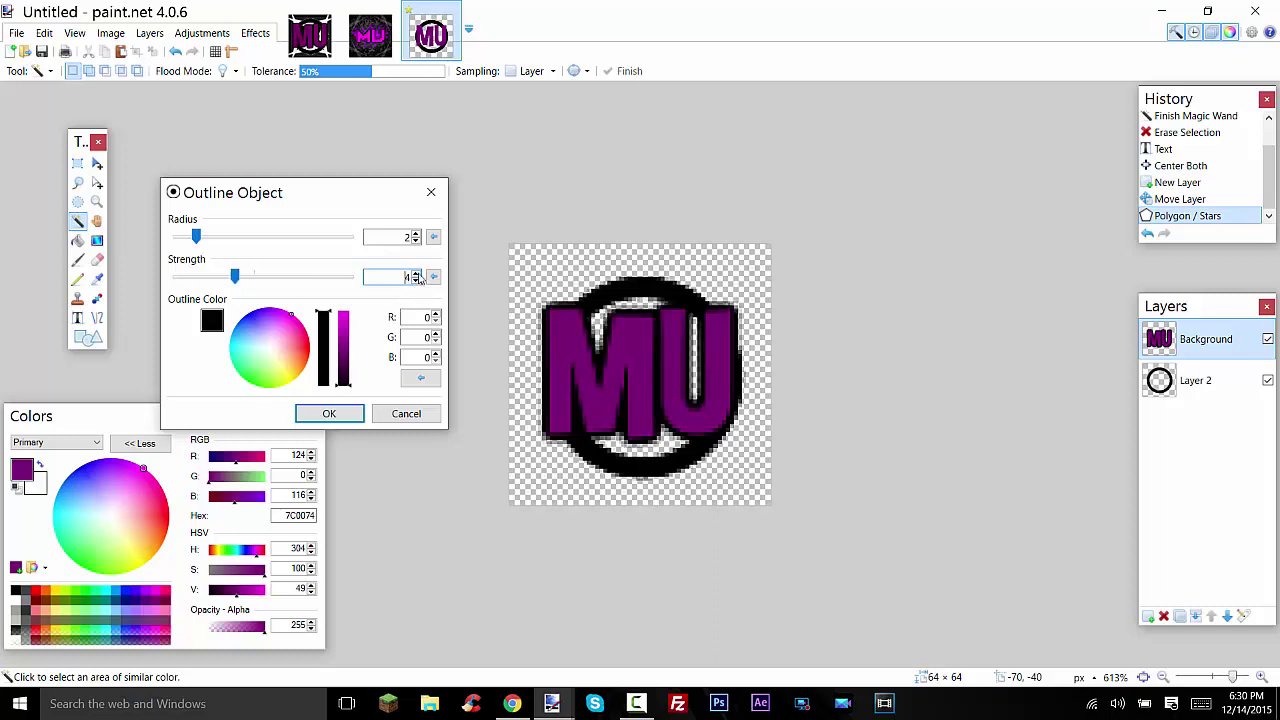
pyautogui.click(417, 274)
pyautogui.click(330, 413)
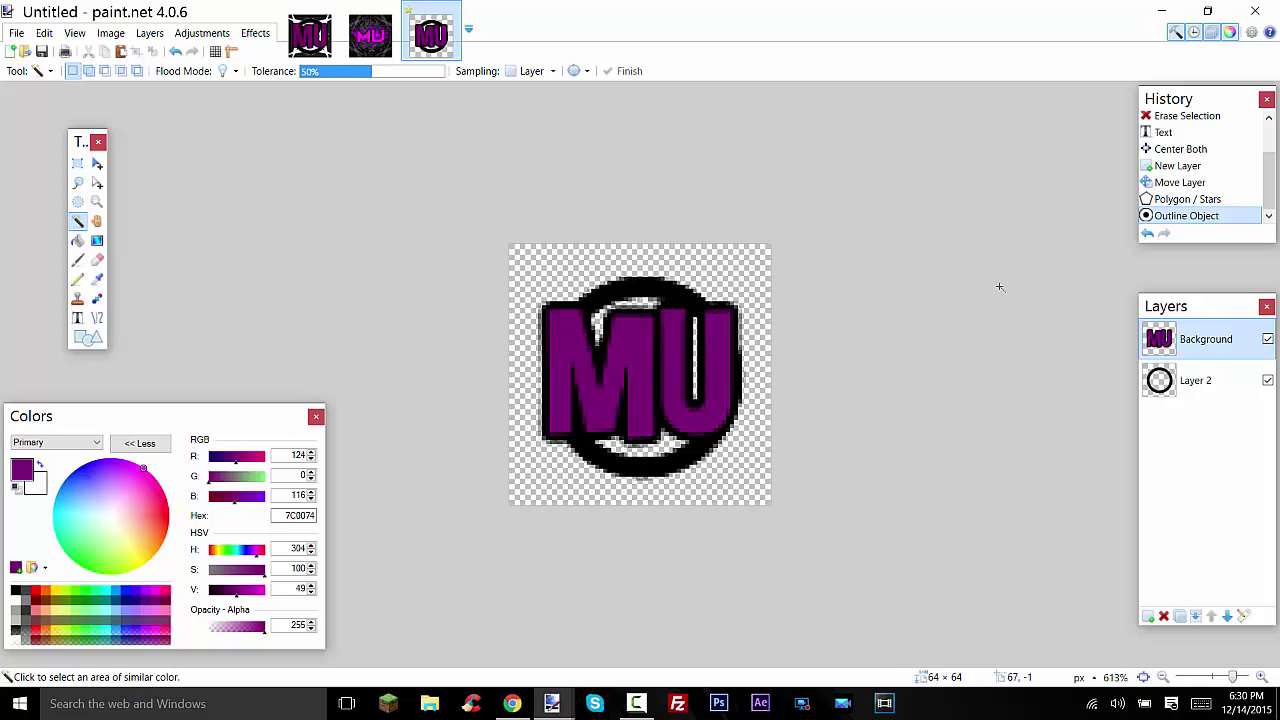
# - Add a new layer at the bottom of the layer stack, fill it with solid black and check it by toggling its visibility
pyautogui.click(1148, 616)
pyautogui.moveTo(1195, 339); pyautogui.dragTo(1195, 421)
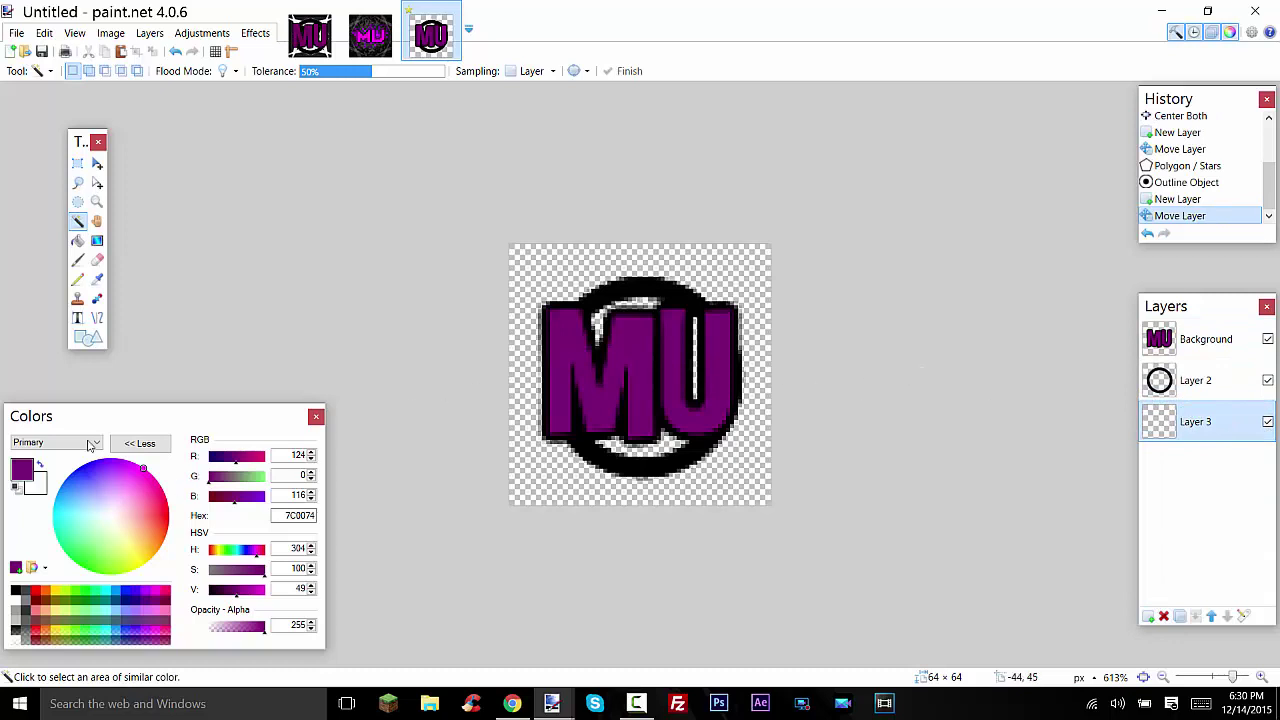
pyautogui.click(77, 241)
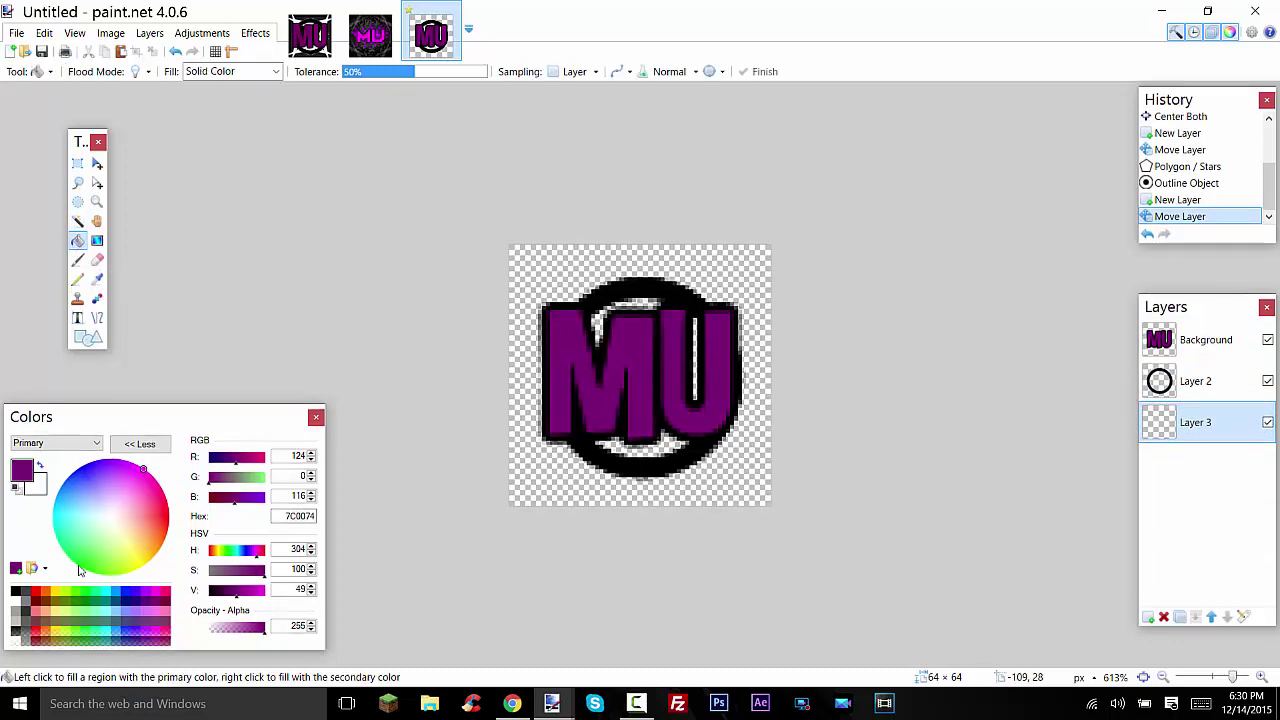
pyautogui.click(14, 597)
pyautogui.click(512, 470)
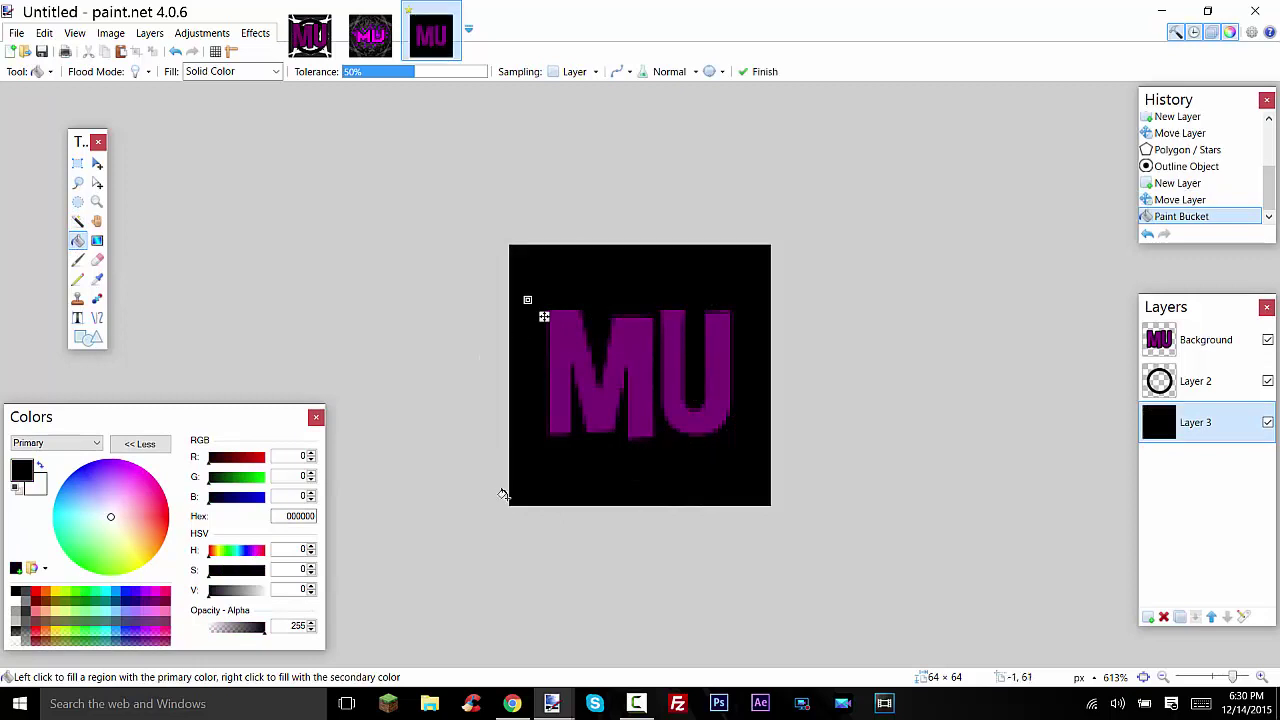
pyautogui.click(1267, 424)
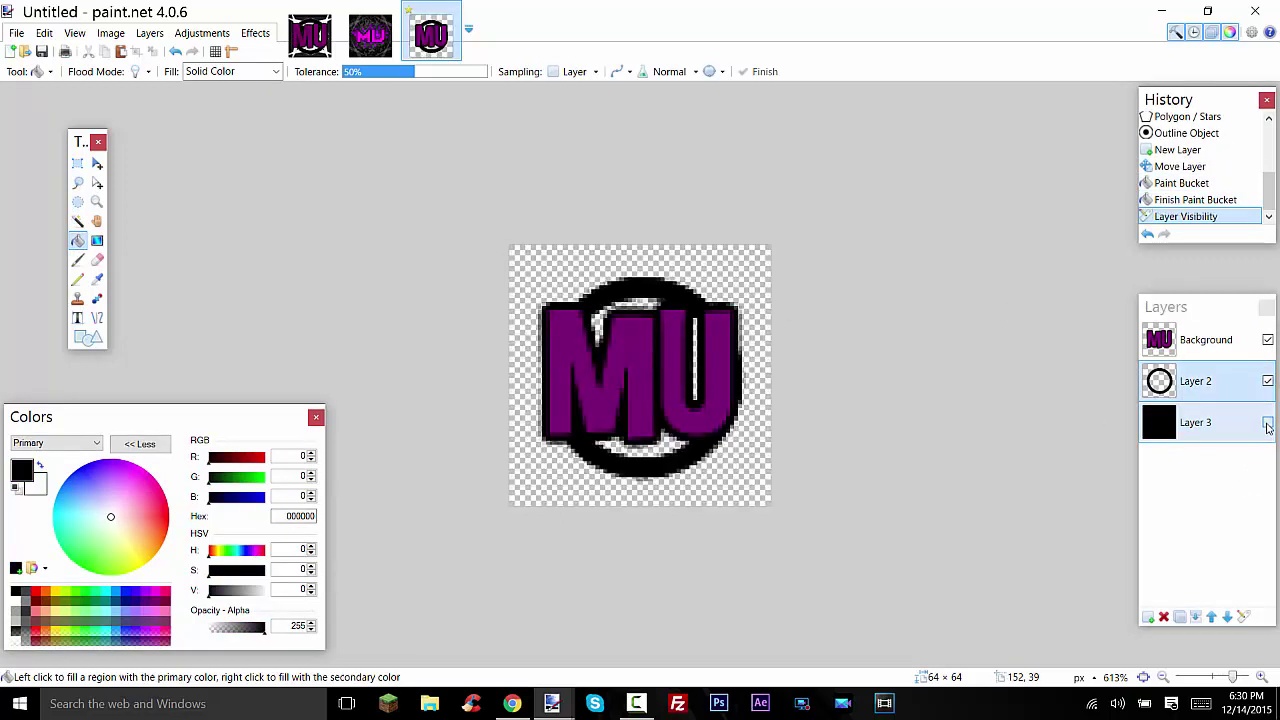
pyautogui.click(1267, 424)
# - Add a new layer directly above the black background layer and open the KaleidoGen render effect on it
pyautogui.click(1148, 617)
pyautogui.moveTo(1208, 391); pyautogui.dragTo(1211, 426)
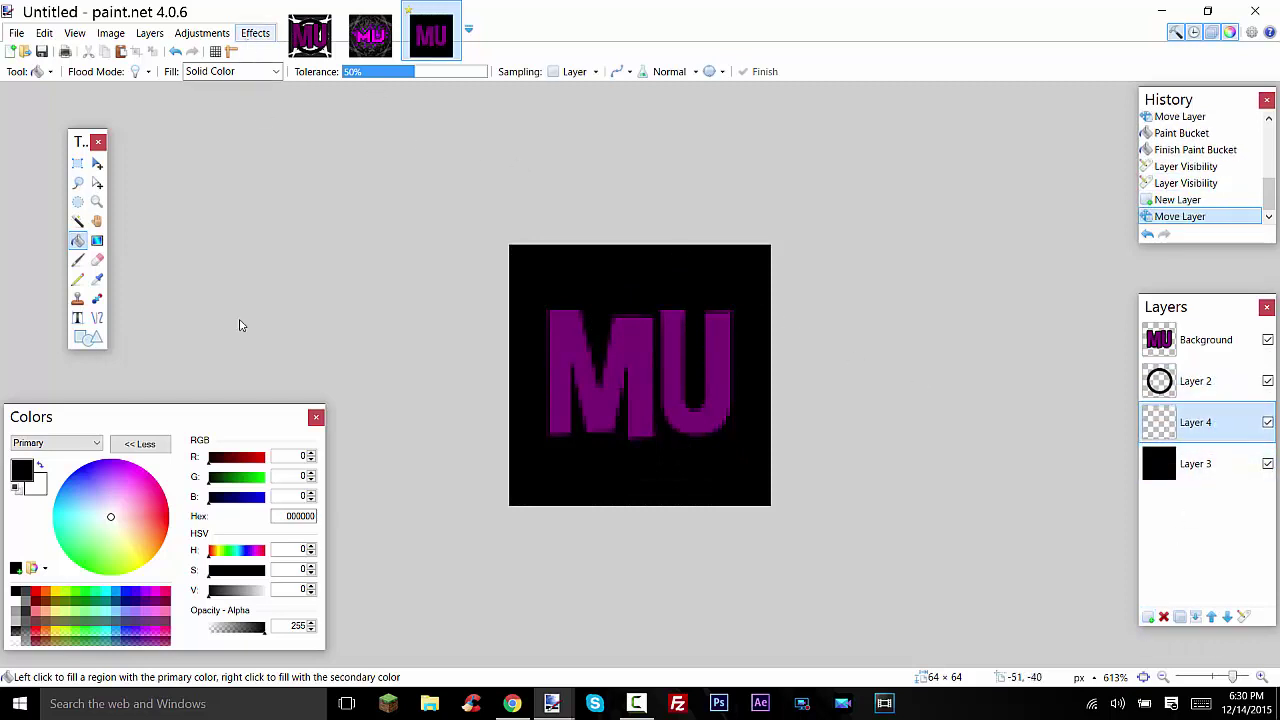
pyautogui.hotkey('alt', 'c')
pyautogui.moveTo(330, 366)
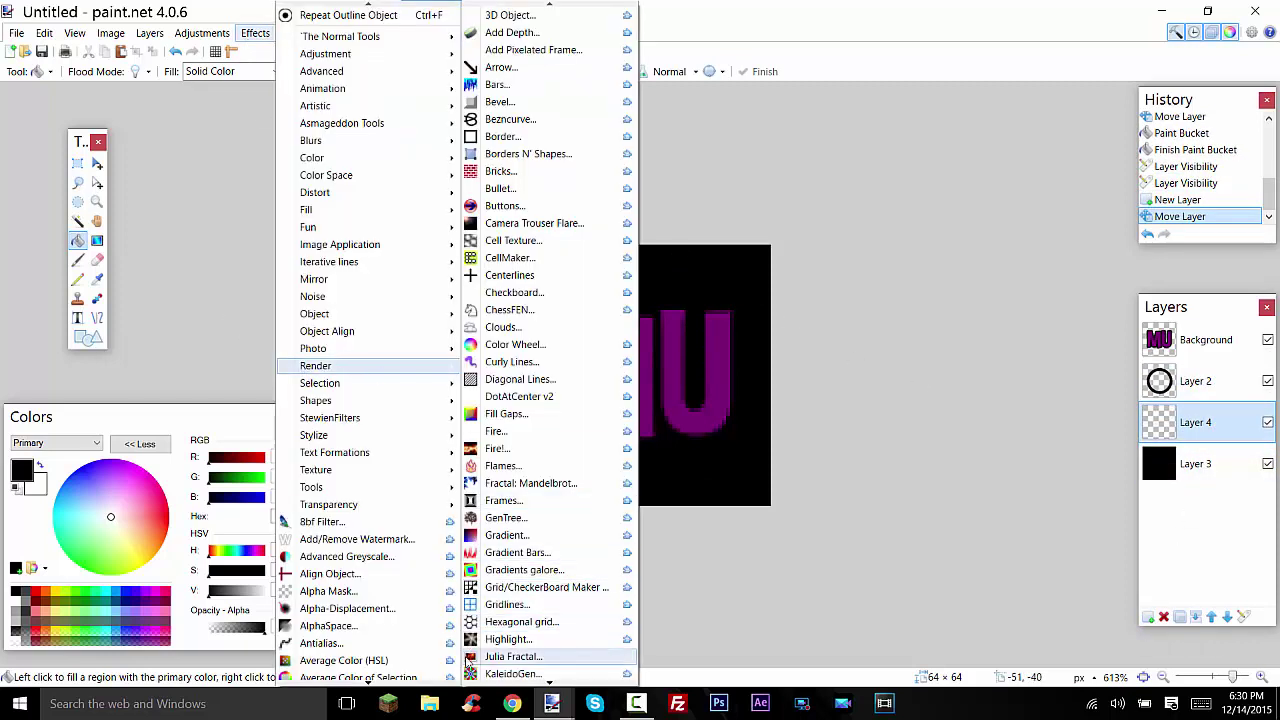
pyautogui.click(505, 673)
pyautogui.moveTo(630, 232); pyautogui.dragTo(252, 174)
pyautogui.moveTo(188, 292)
pyautogui.mouseDown()
pyautogui.moveTo(175, 292)
pyautogui.moveTo(175, 258)
pyautogui.moveTo(88, 228)
pyautogui.mouseUp()
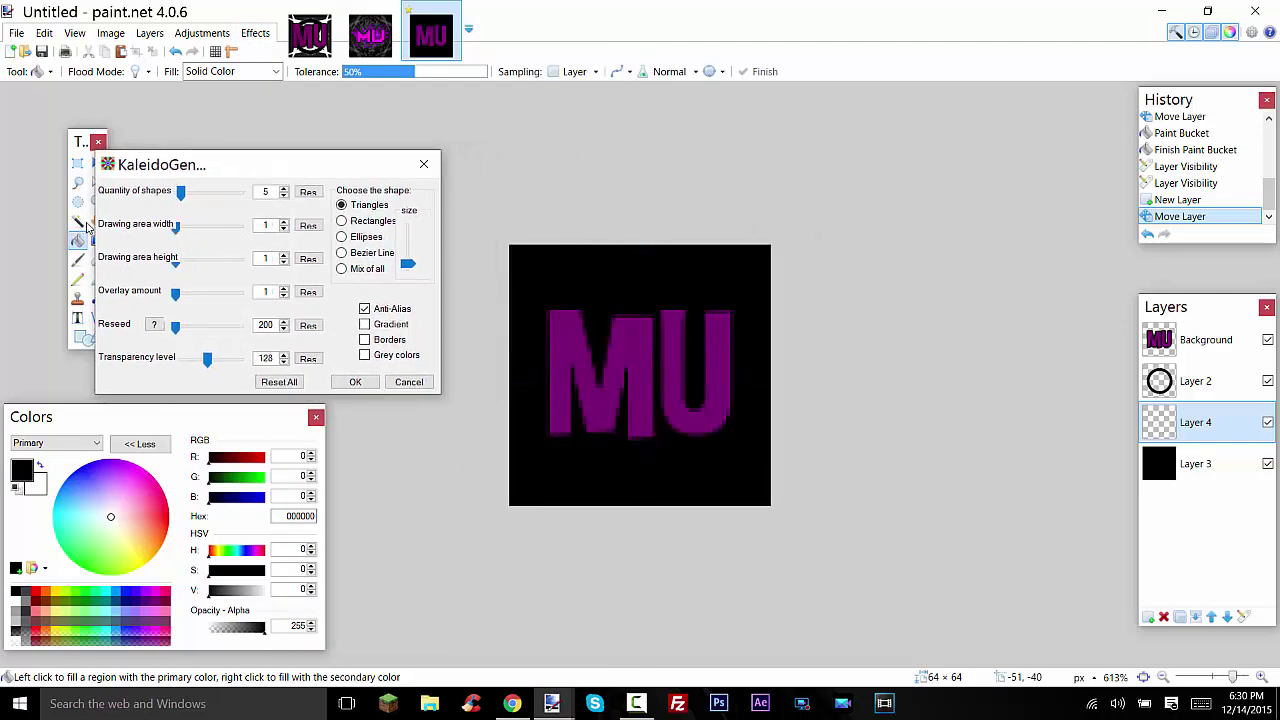
# - Turn on grey colors for the kaleidoscope and set its overlay amount to 40
pyautogui.click(180, 296)
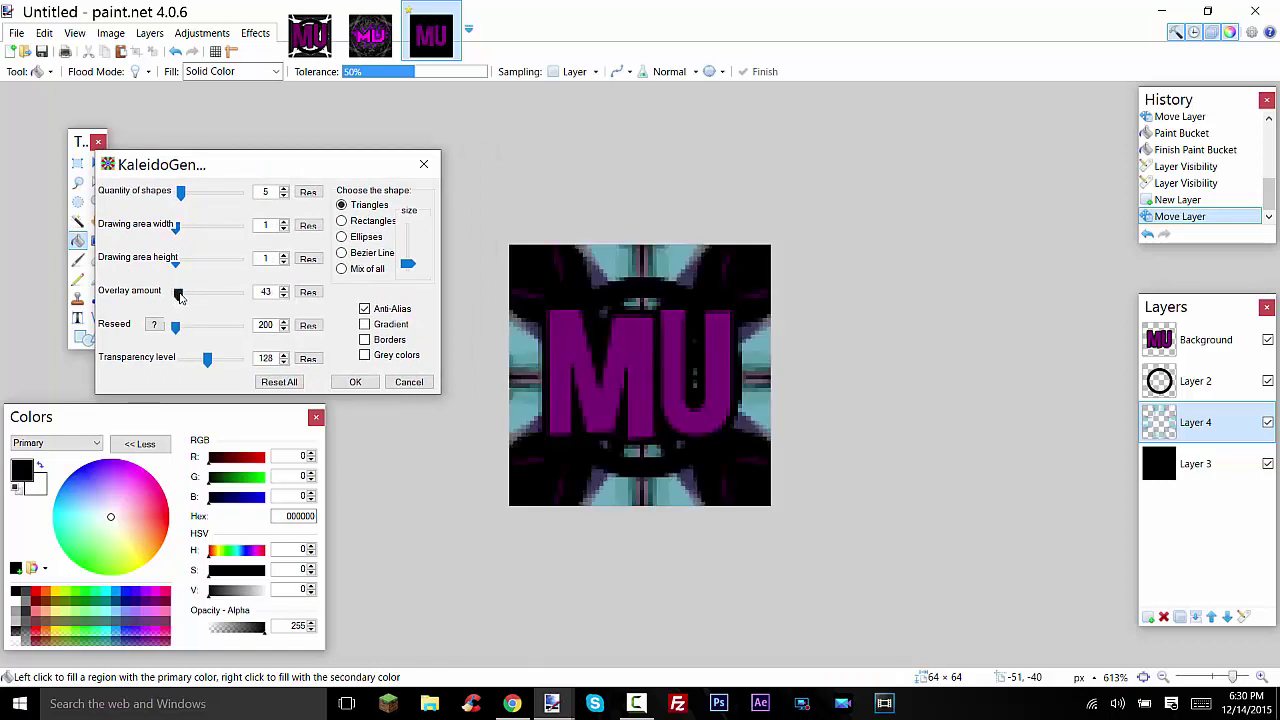
pyautogui.click(366, 355)
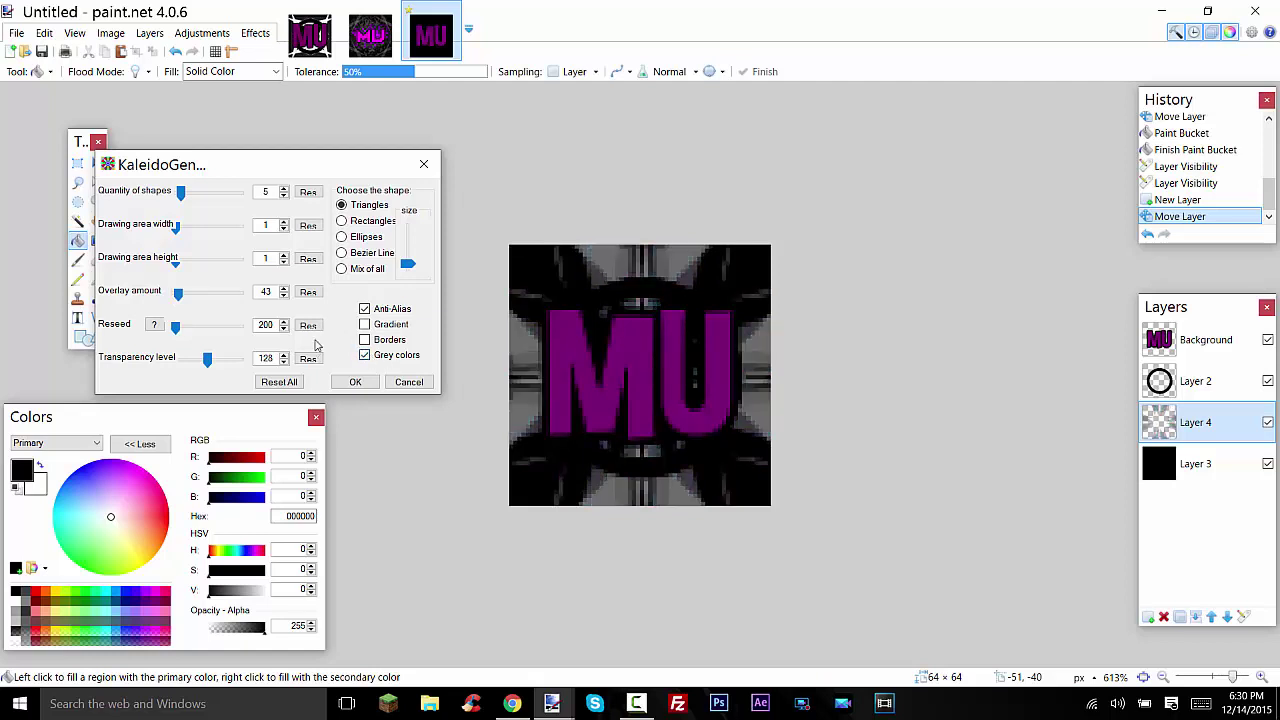
pyautogui.click(284, 296)
pyautogui.click(284, 296)
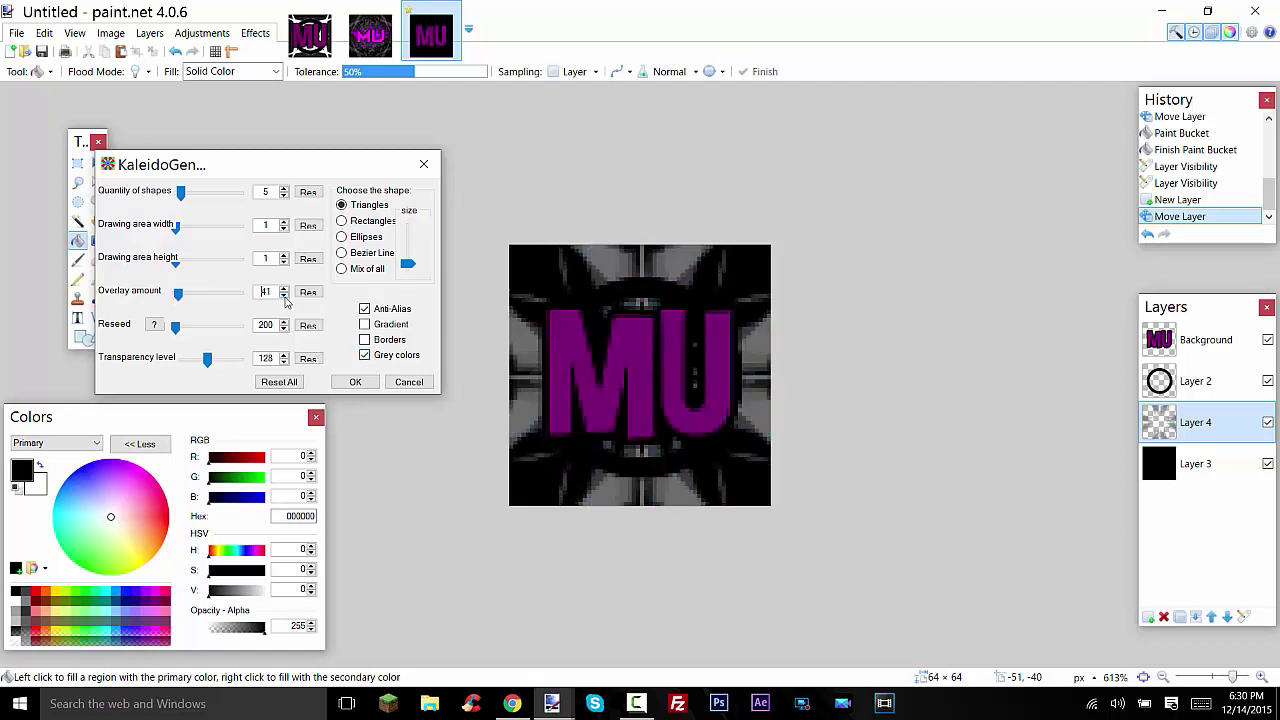
pyautogui.click(284, 296)
# - Try larger drawing area heights for the kaleidoscope, going past 16 and back down to 12
pyautogui.click(284, 255)
pyautogui.click(284, 255)
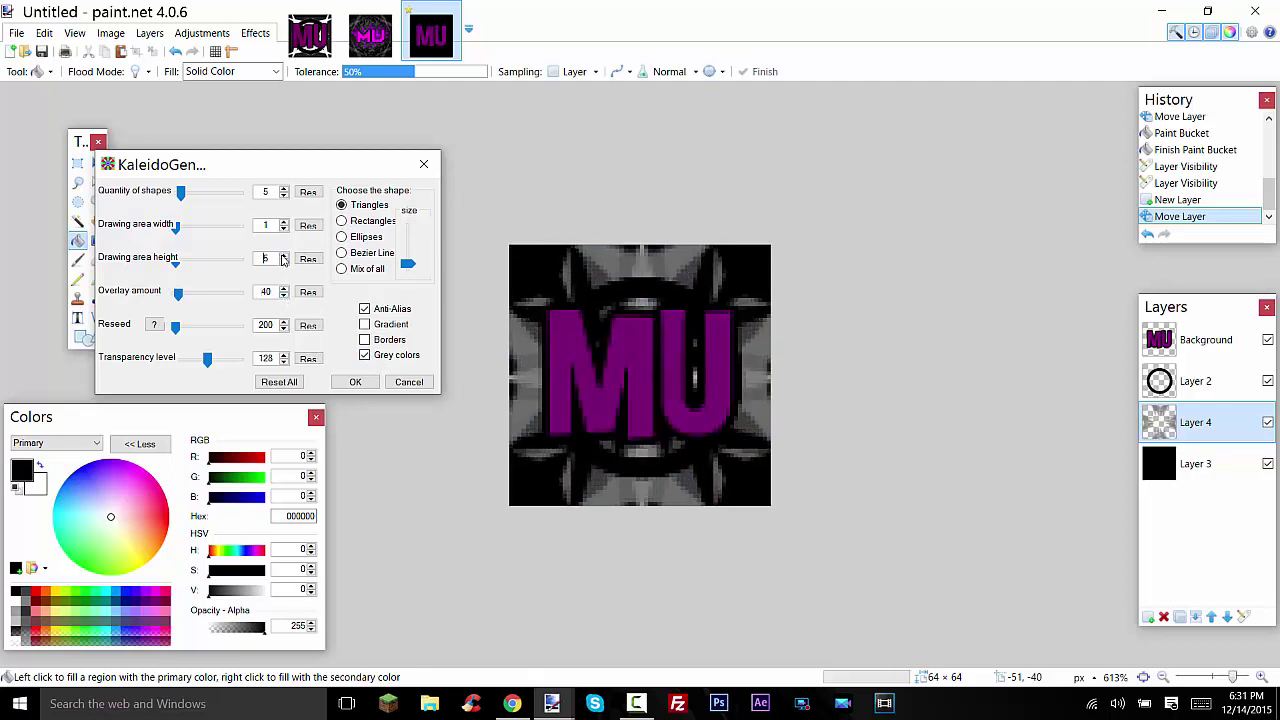
pyautogui.click(284, 255)
pyautogui.click(284, 255)
pyautogui.click(284, 256)
pyautogui.click(284, 256)
pyautogui.click(284, 256)
pyautogui.click(284, 256)
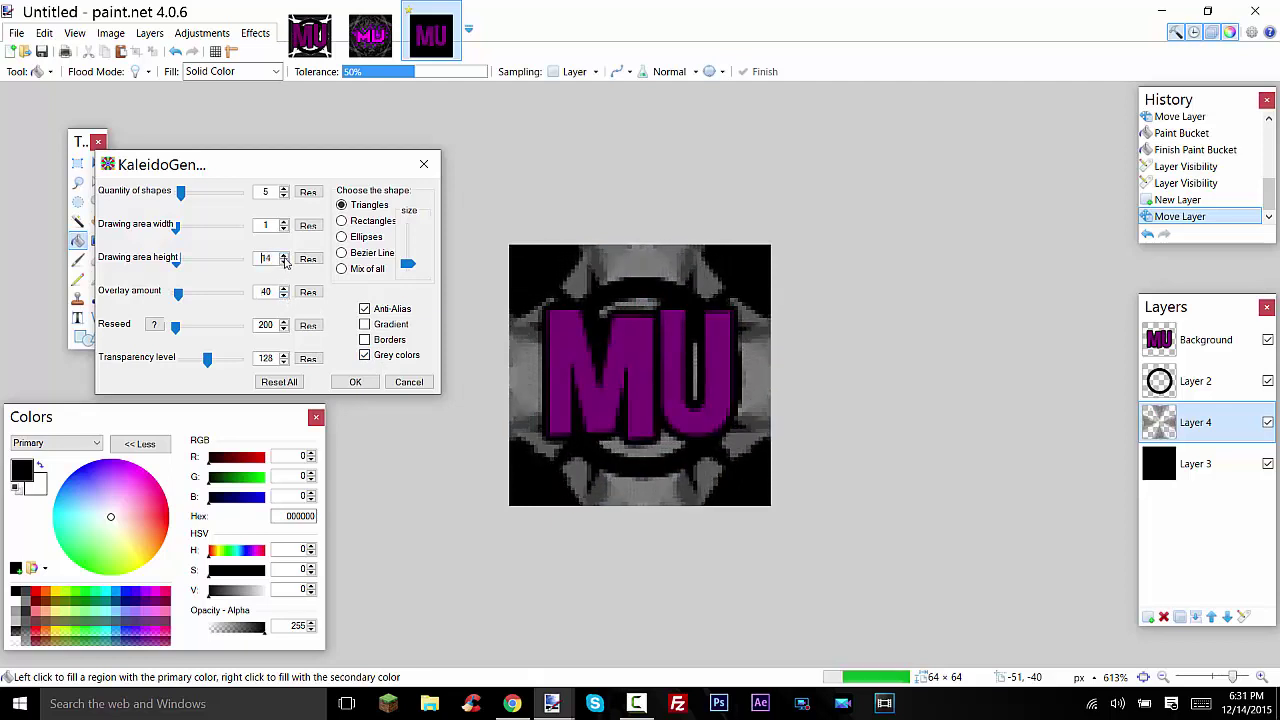
pyautogui.click(284, 256)
pyautogui.click(284, 256)
pyautogui.click(284, 256)
pyautogui.click(284, 262)
pyautogui.click(284, 262)
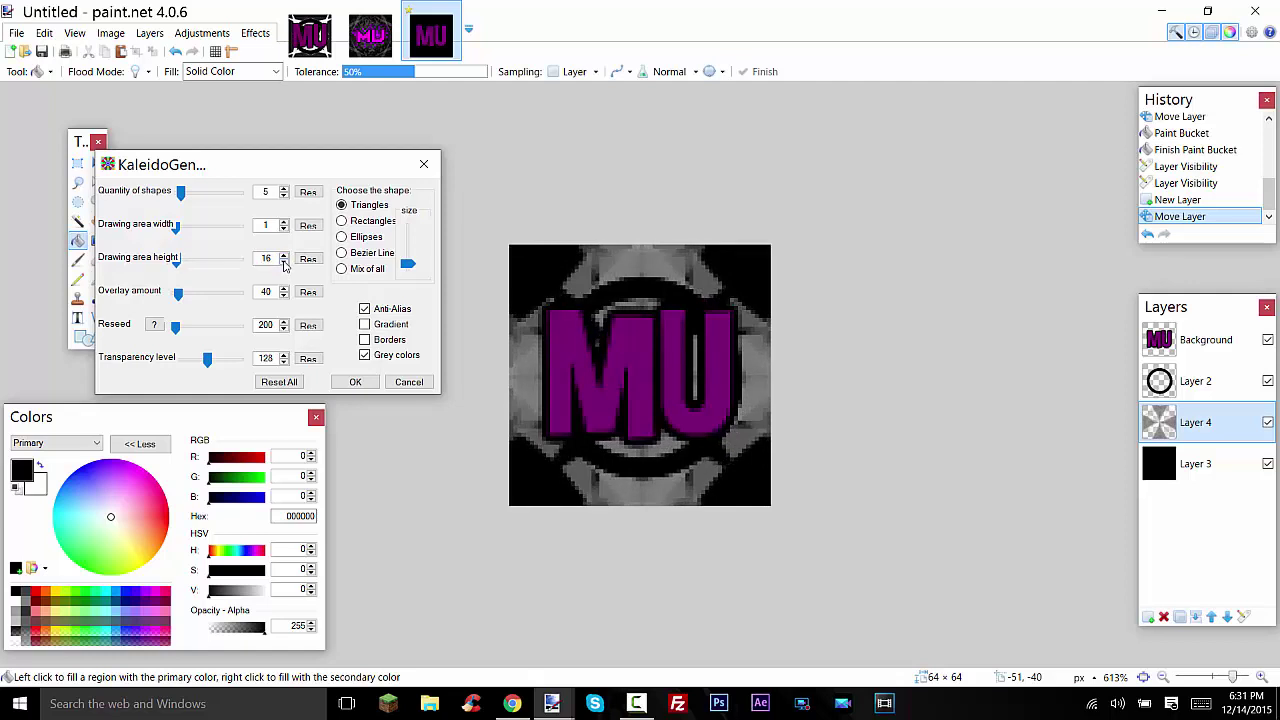
pyautogui.click(284, 262)
pyautogui.click(284, 262)
pyautogui.click(284, 262)
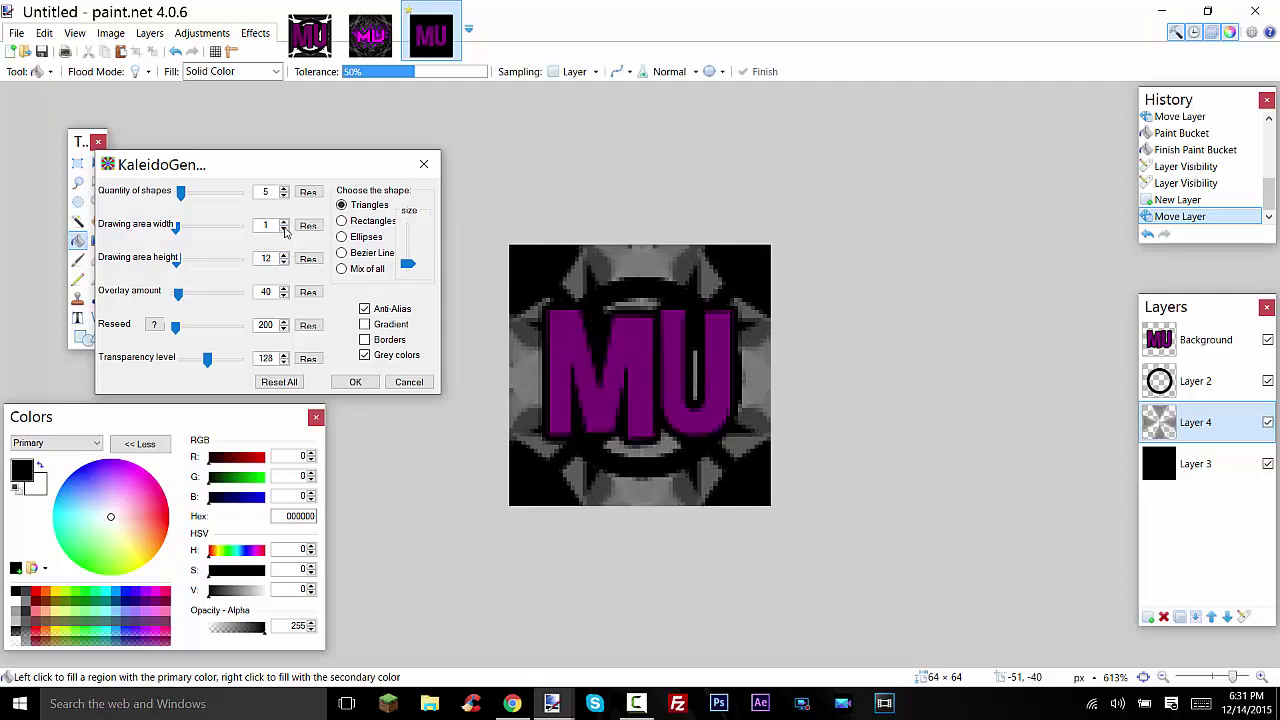
# - Try increasing the kaleidoscope's drawing area width to 16
pyautogui.click(284, 224)
pyautogui.click(284, 224)
pyautogui.click(284, 224)
pyautogui.click(284, 224)
pyautogui.click(284, 224)
pyautogui.click(284, 224)
pyautogui.click(284, 224)
pyautogui.click(284, 224)
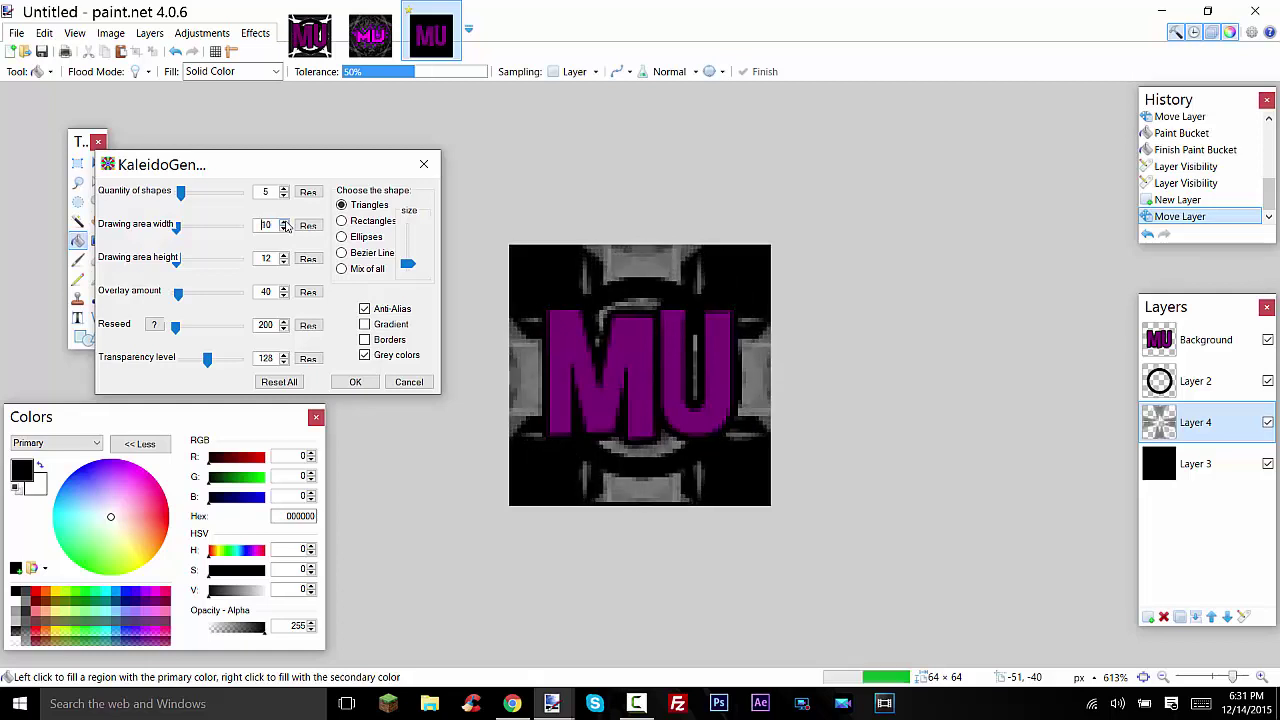
pyautogui.click(284, 224)
pyautogui.click(284, 224)
pyautogui.click(284, 224)
pyautogui.click(284, 224)
pyautogui.click(284, 224)
pyautogui.click(284, 224)
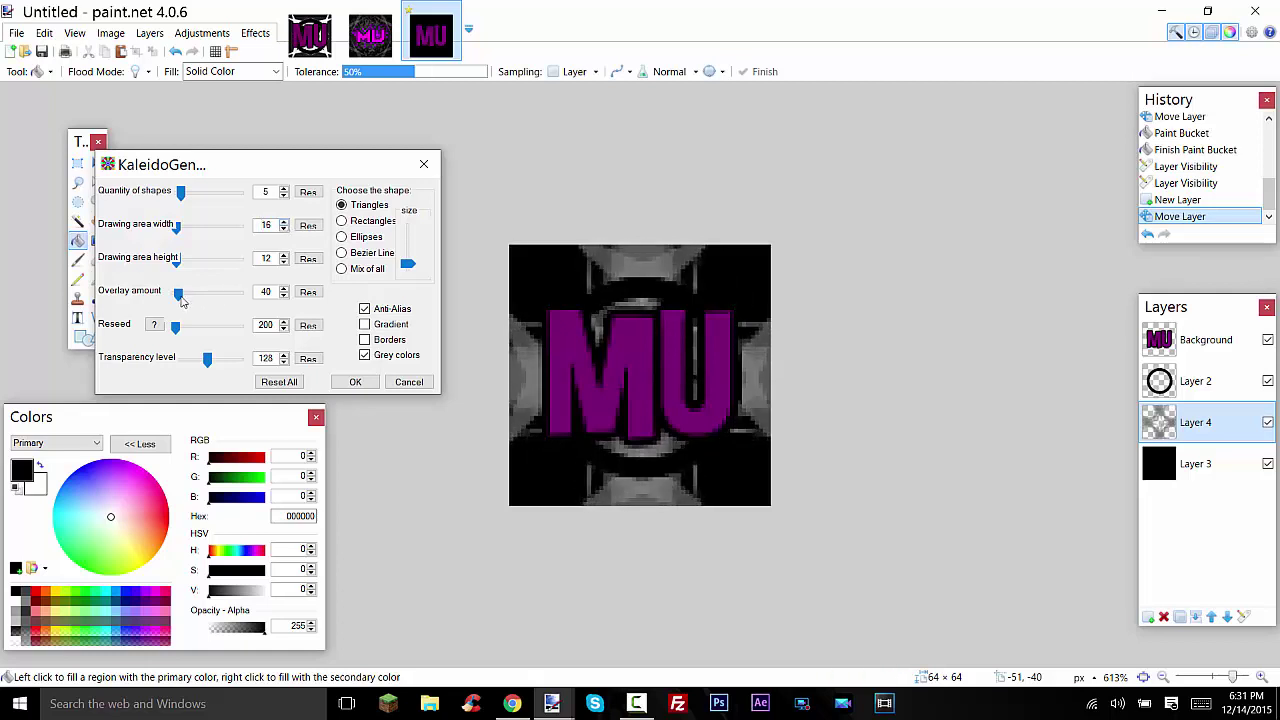
# - Apply the kaleidoscope with overlay amount 43, drawing area width 75, drawing area height 1 and transparency level 255
pyautogui.moveTo(178, 292); pyautogui.dragTo(177, 272)
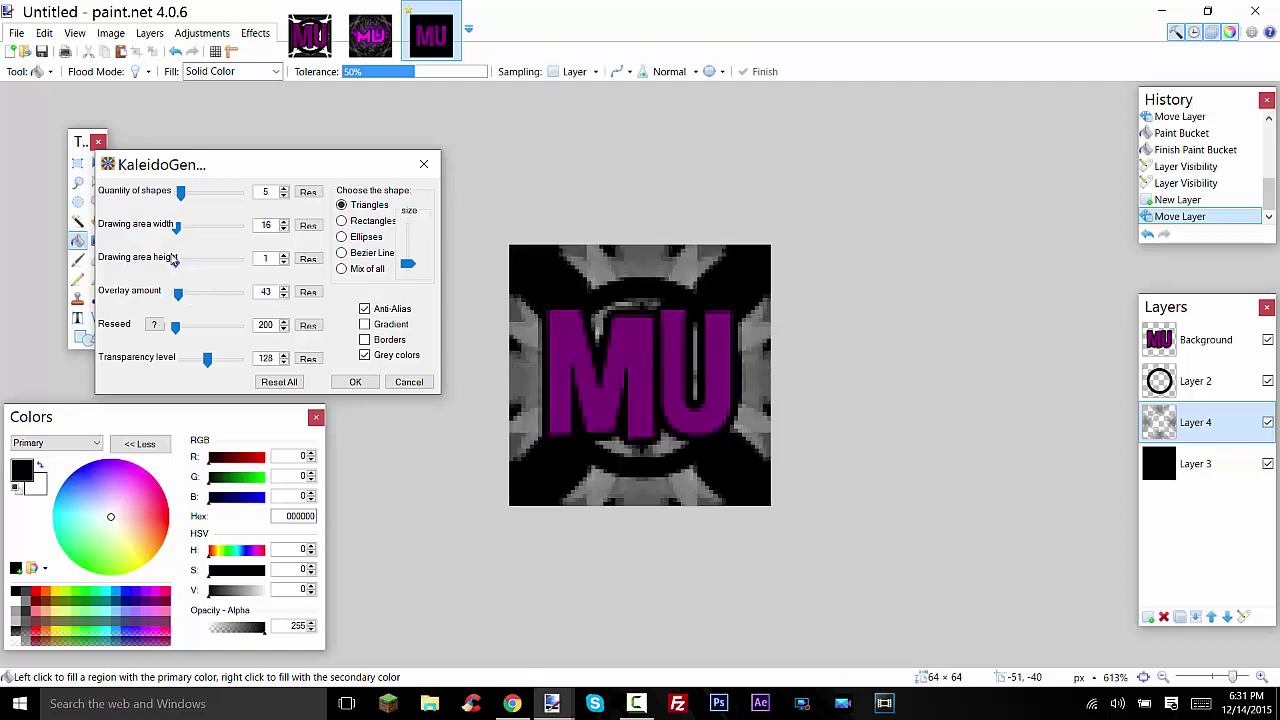
pyautogui.moveTo(177, 226); pyautogui.dragTo(180, 226)
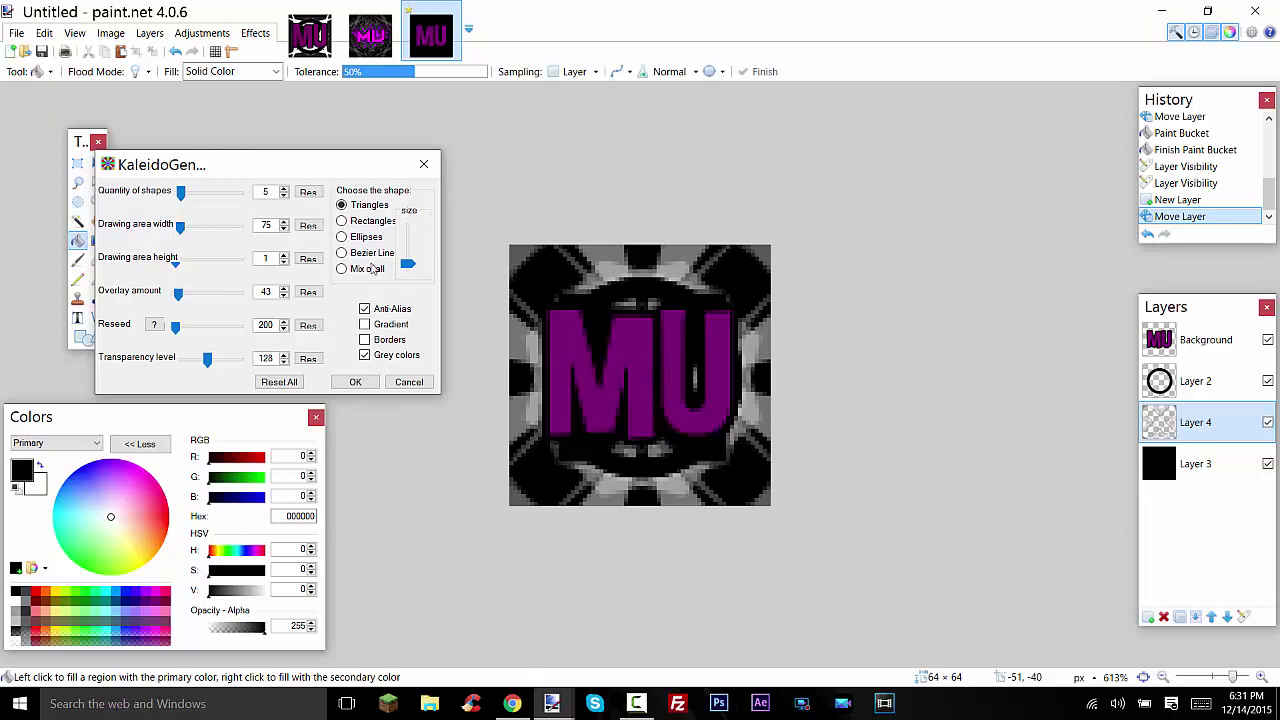
pyautogui.moveTo(207, 360); pyautogui.dragTo(238, 360)
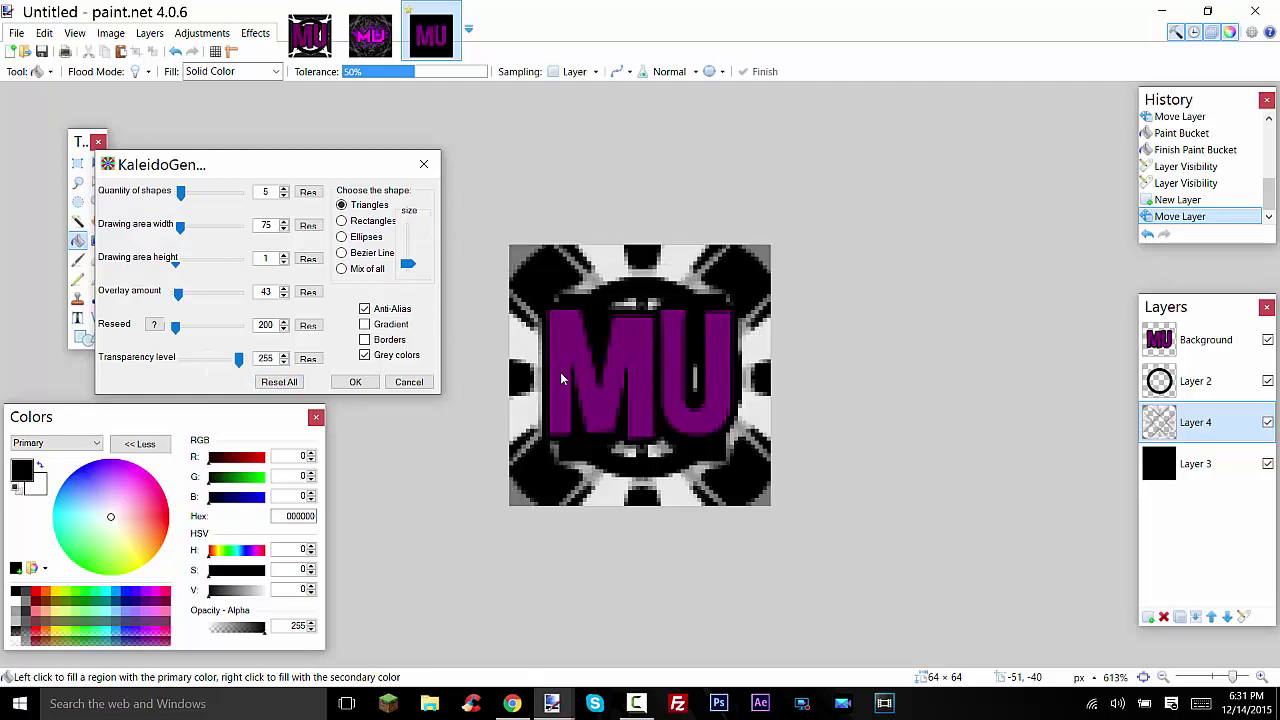
pyautogui.click(350, 383)
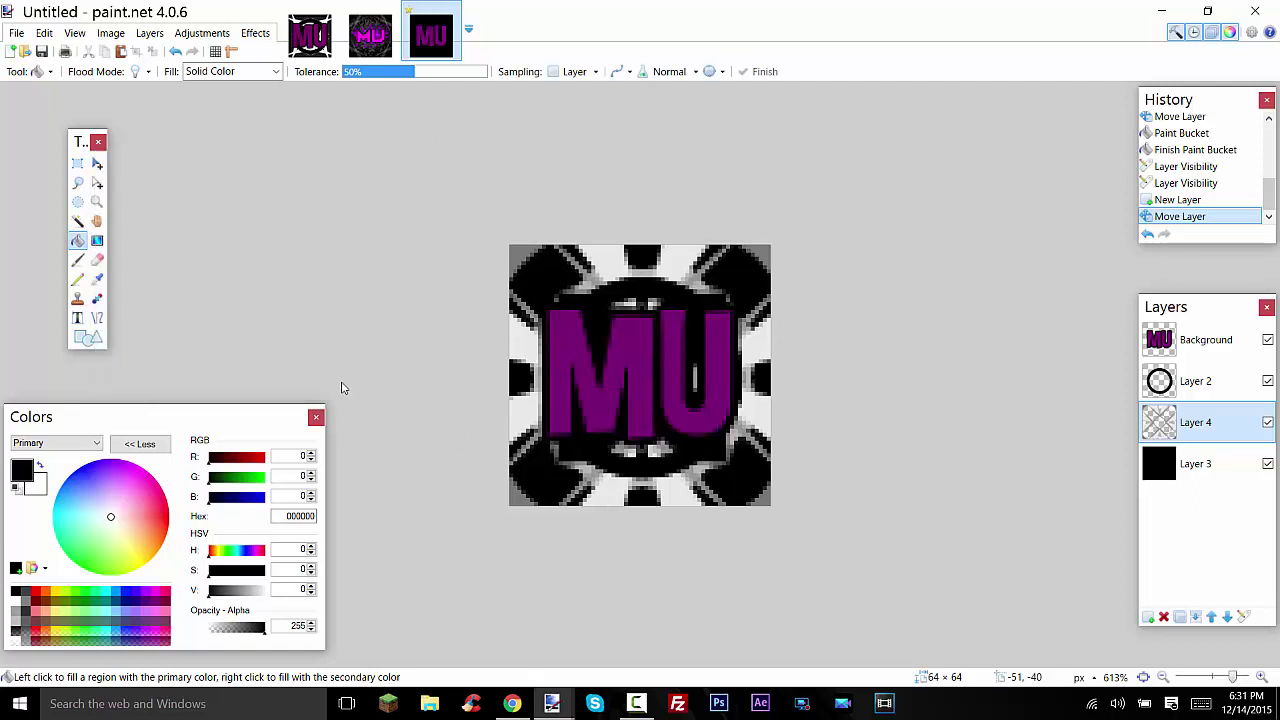
# - Replace the solid black bottom layer with a new bottom layer filled with dark grey 404040
pyautogui.click(1195, 462)
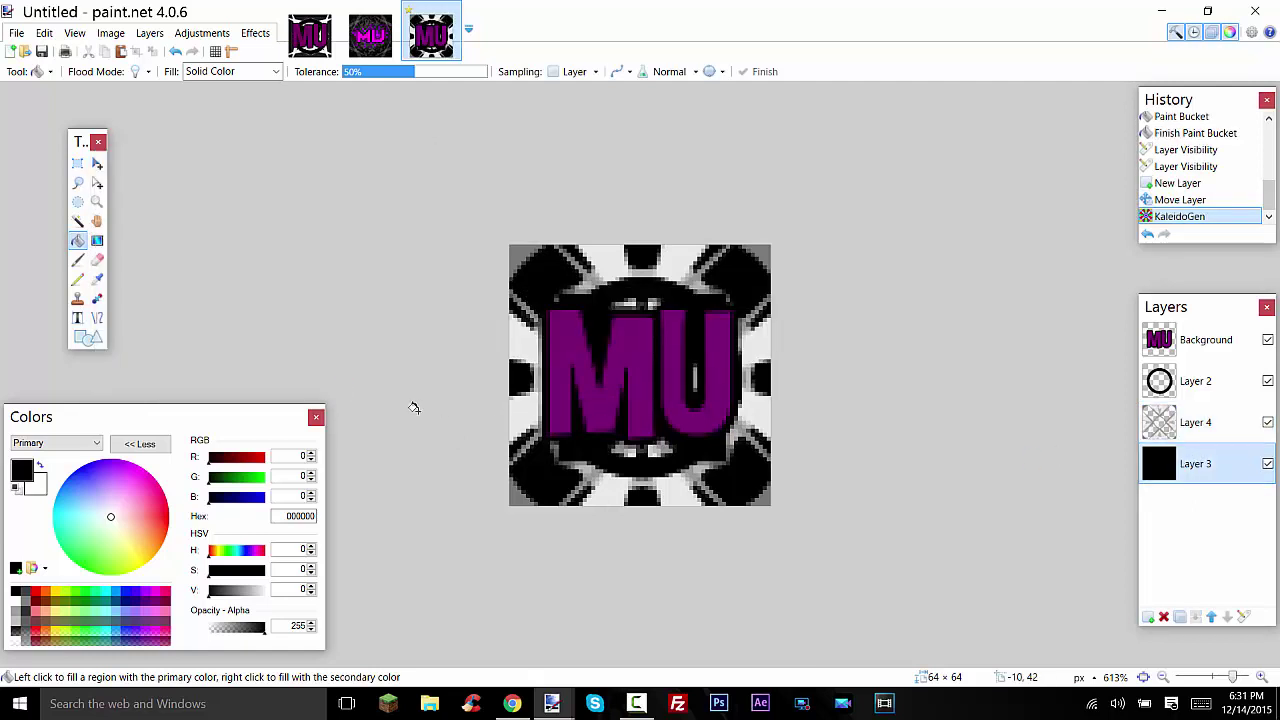
pyautogui.click(1163, 617)
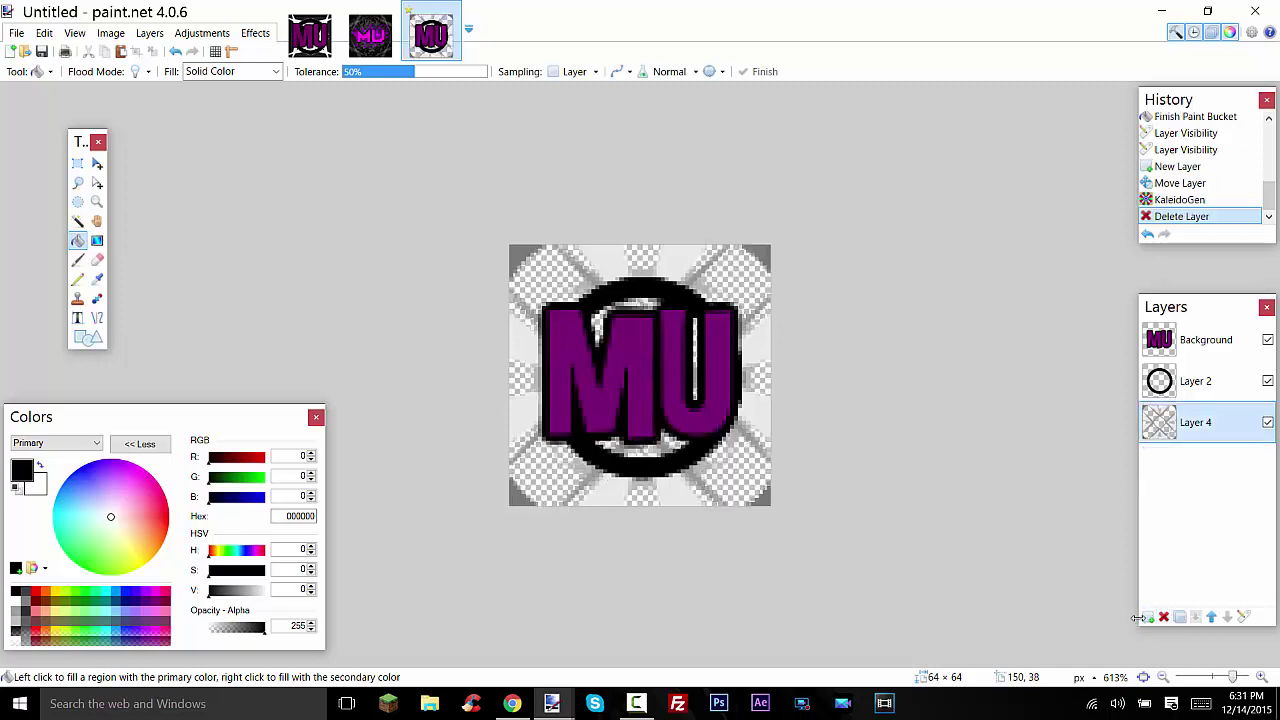
pyautogui.click(1148, 617)
pyautogui.click(1227, 617)
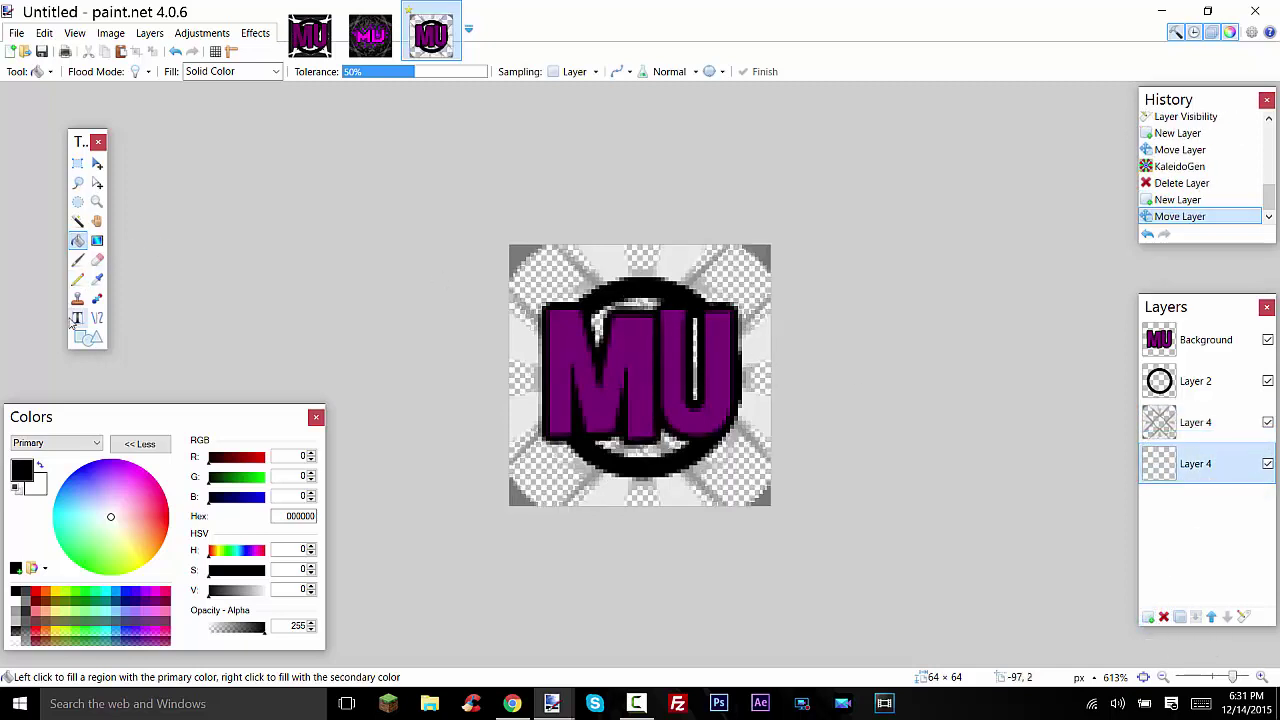
pyautogui.click(27, 592)
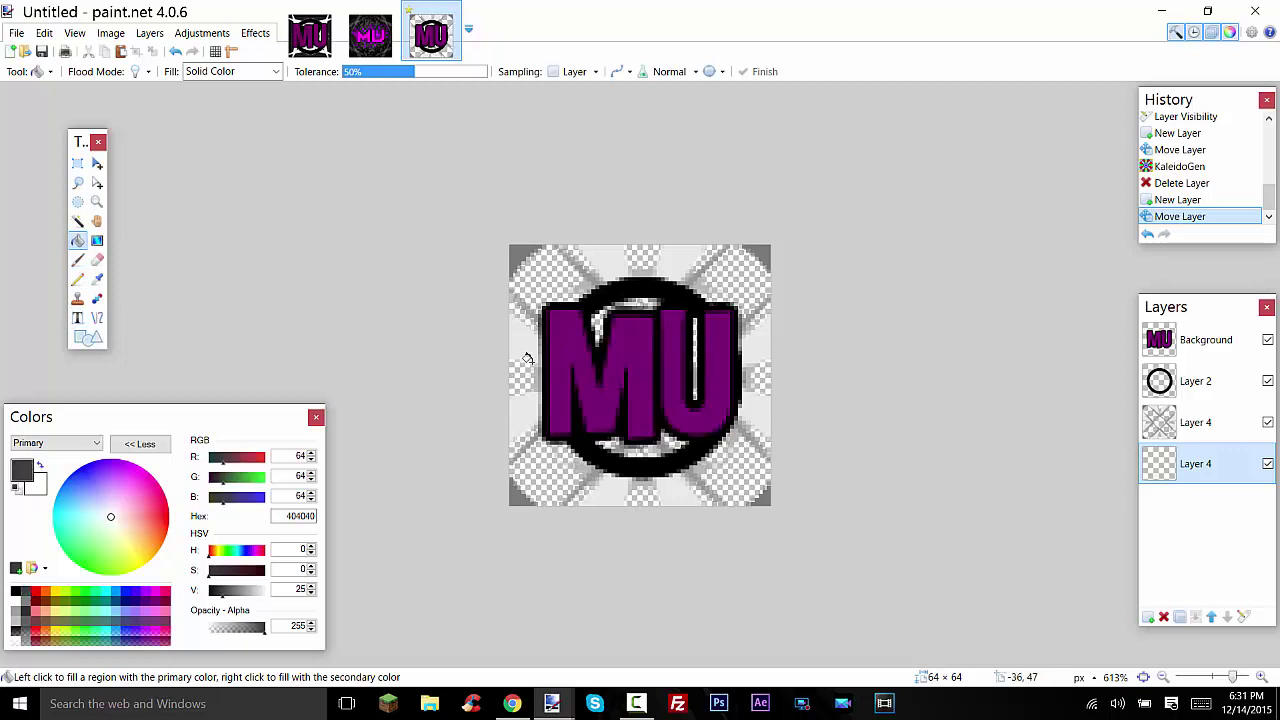
pyautogui.click(636, 505)
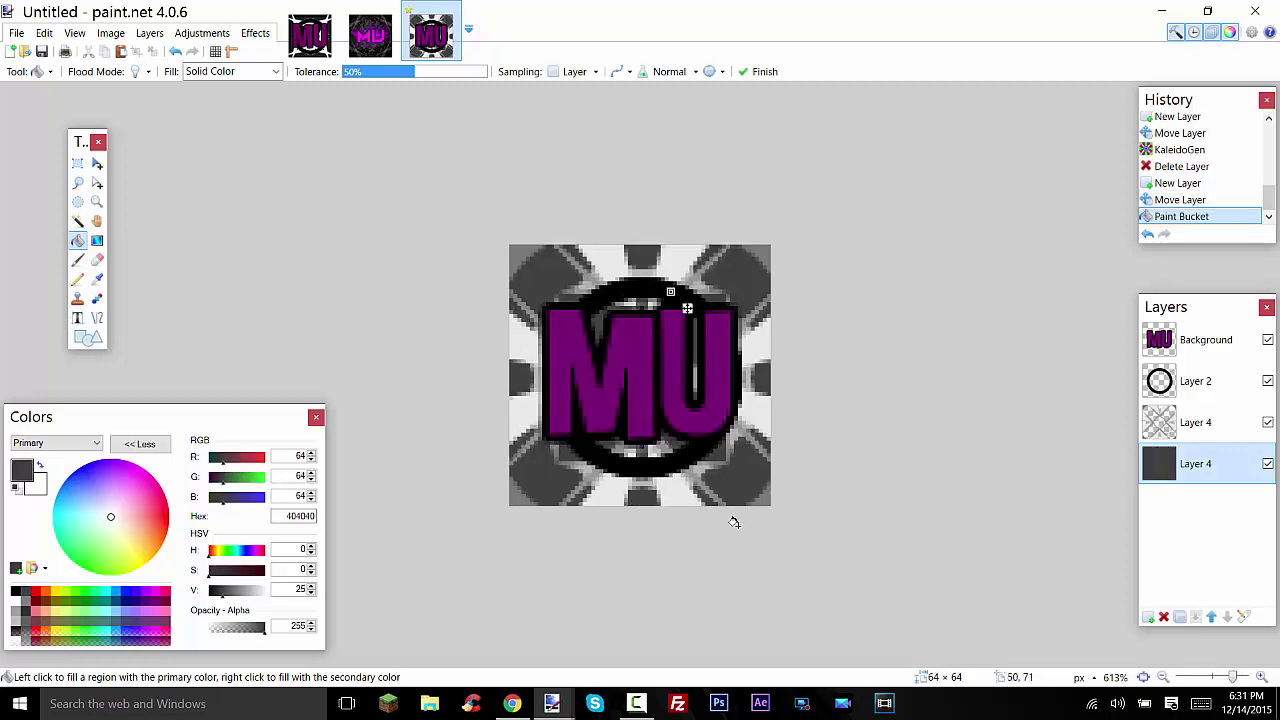
pyautogui.click(245, 38)
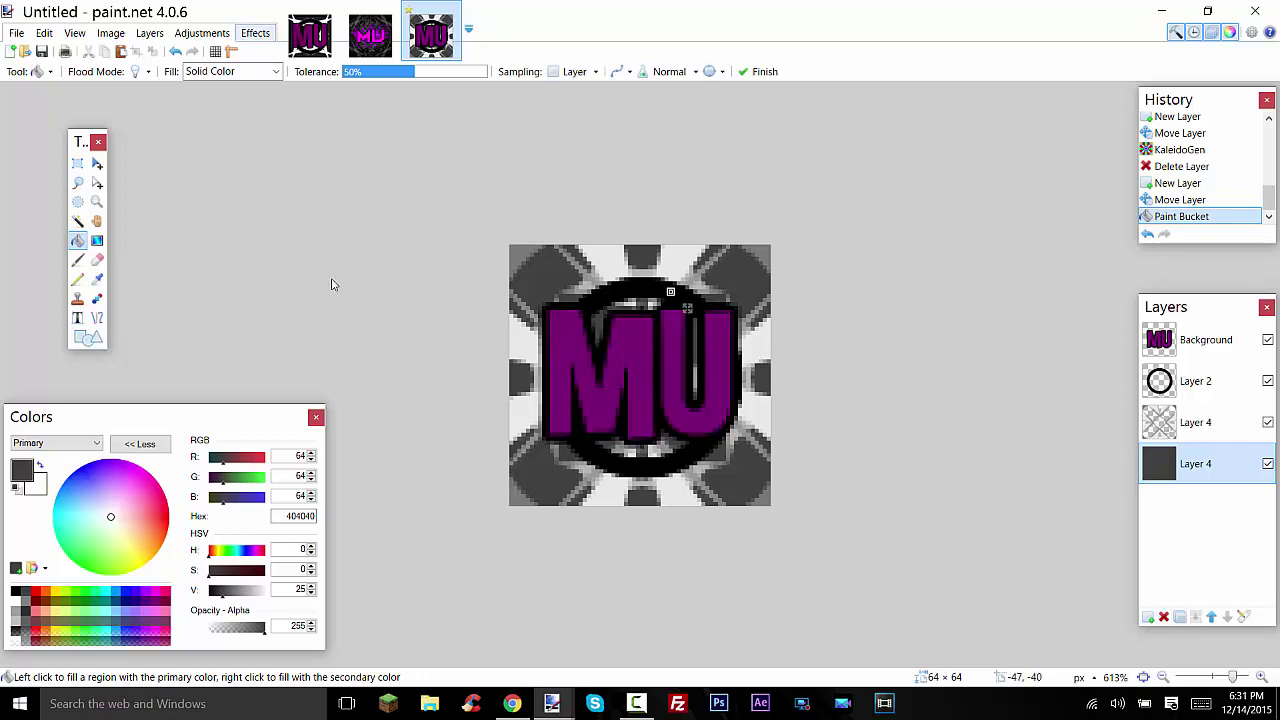
pyautogui.moveTo(331, 370)
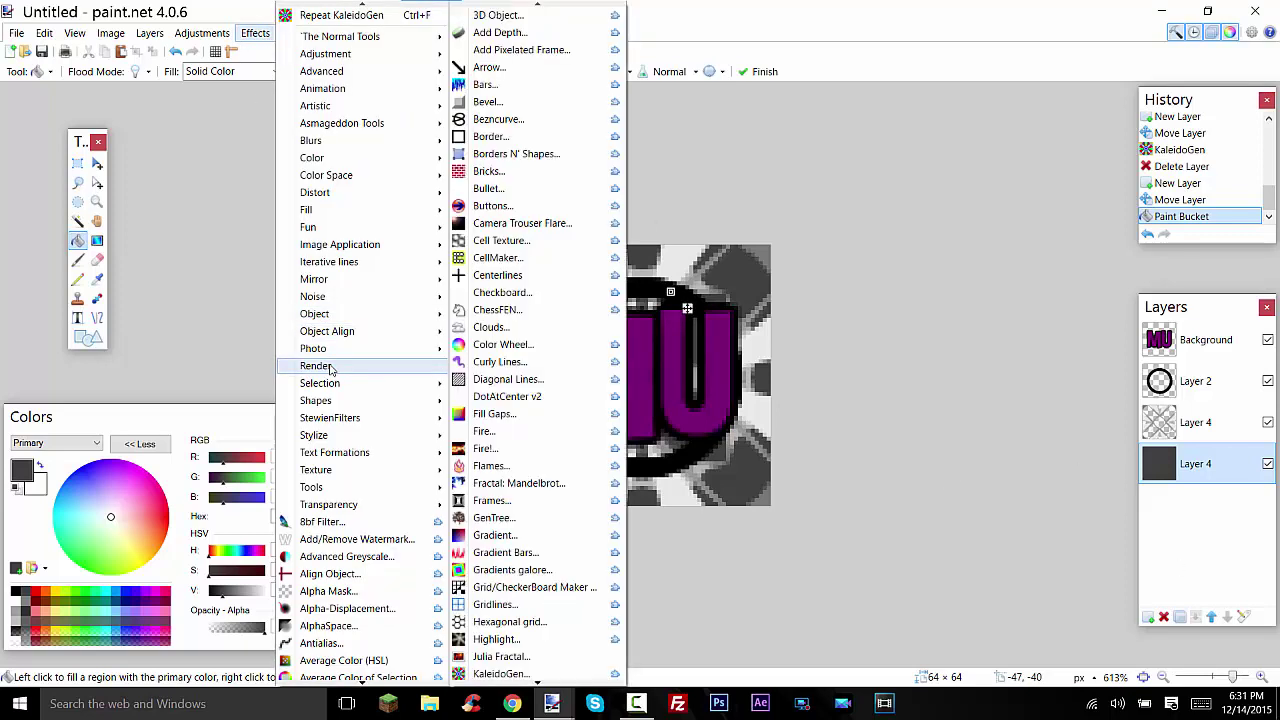
pyautogui.press('Right')
pyautogui.press('Down')
pyautogui.press('Down')
pyautogui.press('Down')
pyautogui.press('Down')
pyautogui.press('Down')
pyautogui.press('Down')
pyautogui.press('Down')
pyautogui.press('Down')
pyautogui.press('Down')
pyautogui.press('Down')
pyautogui.press('Down')
pyautogui.press('Down')
pyautogui.press('Down')
pyautogui.press('Down')
pyautogui.press('Down')
pyautogui.press('Down')
pyautogui.press('Down')
pyautogui.press('Down')
pyautogui.press('Down')
pyautogui.press('Down')
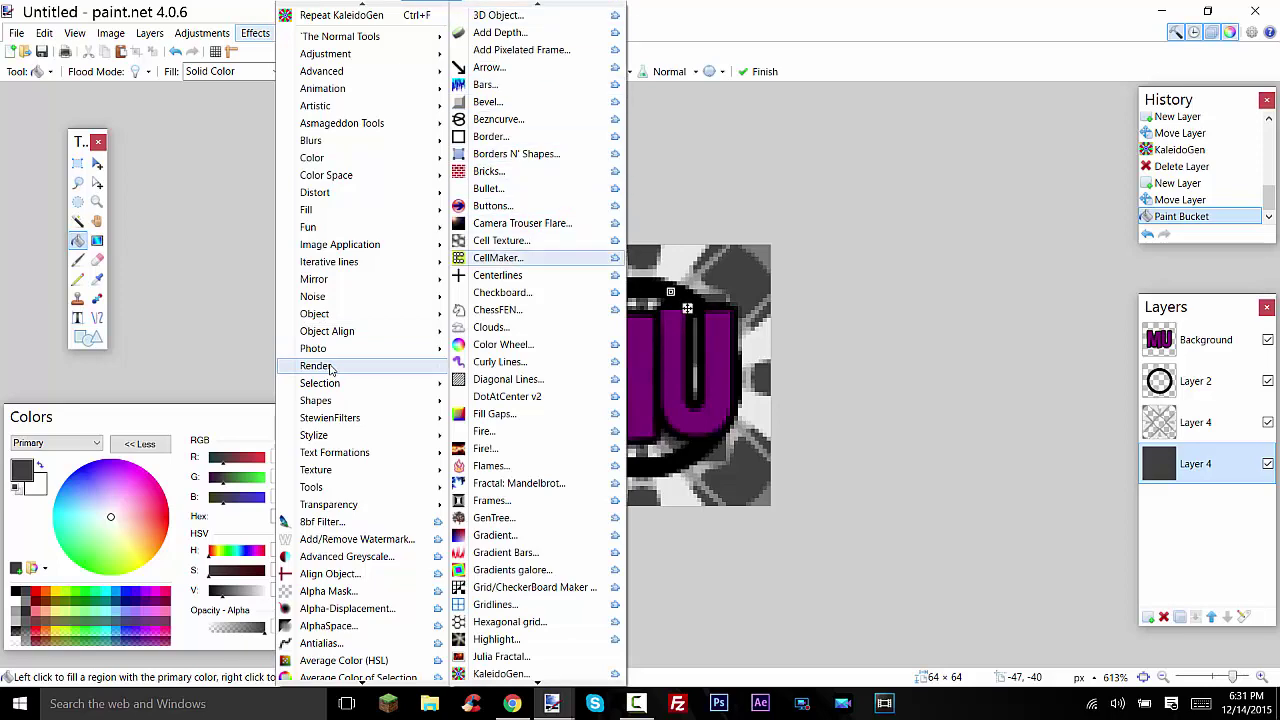
pyautogui.press('Up')
pyautogui.press('Up')
pyautogui.press('Up')
pyautogui.press('Up')
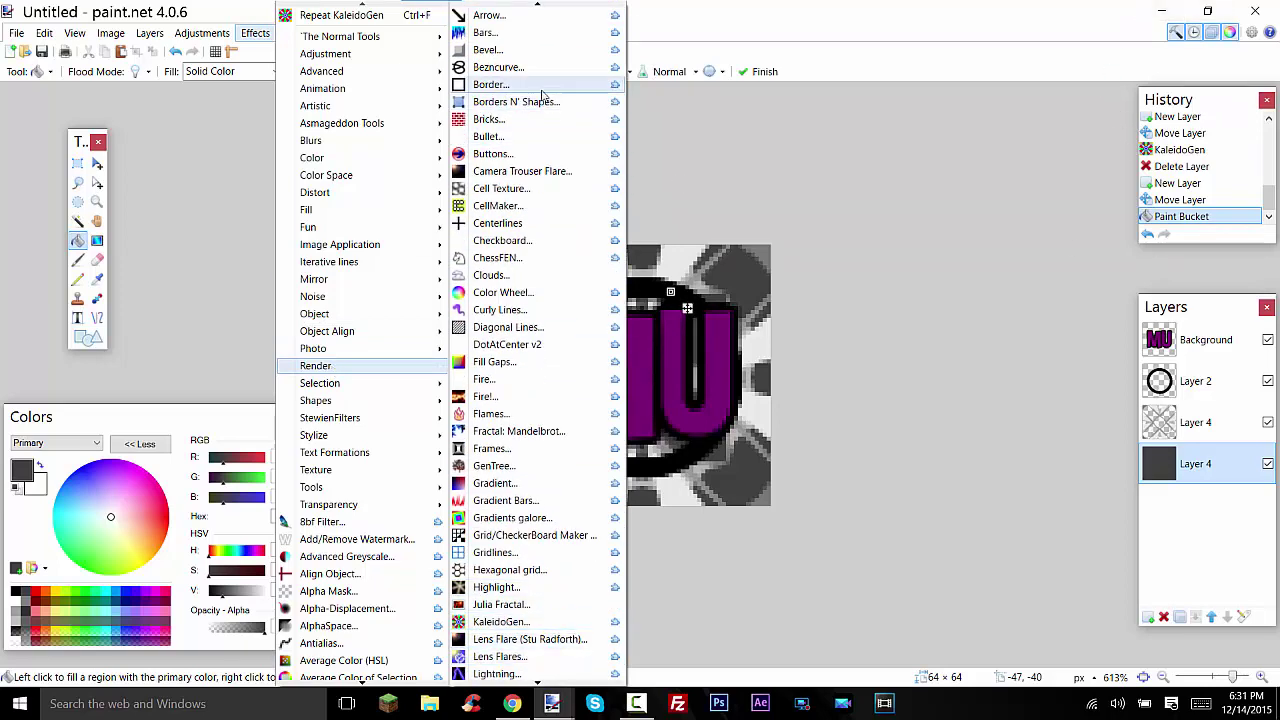
pyautogui.click(491, 84)
pyautogui.moveTo(580, 274); pyautogui.dragTo(268, 246)
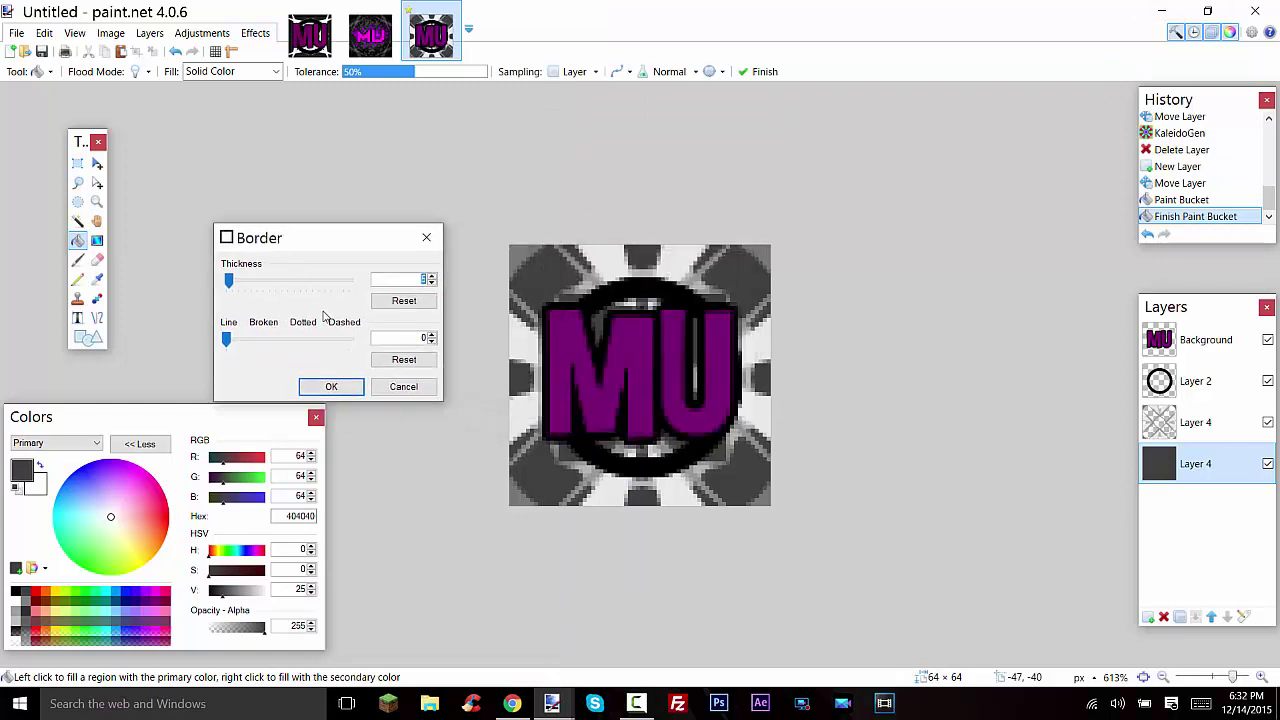
pyautogui.click(421, 390)
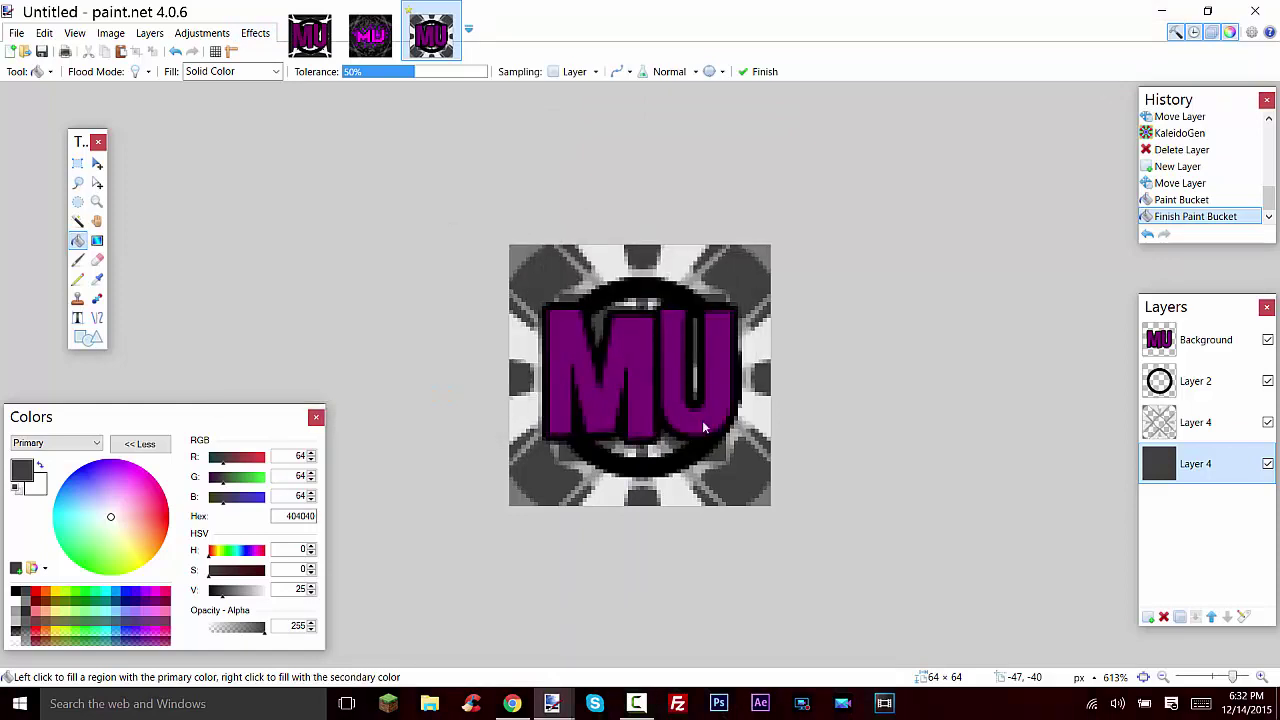
# - Open the Border render effect on the kaleidoscope pattern layer with black as the primary colour
pyautogui.click(1195, 422)
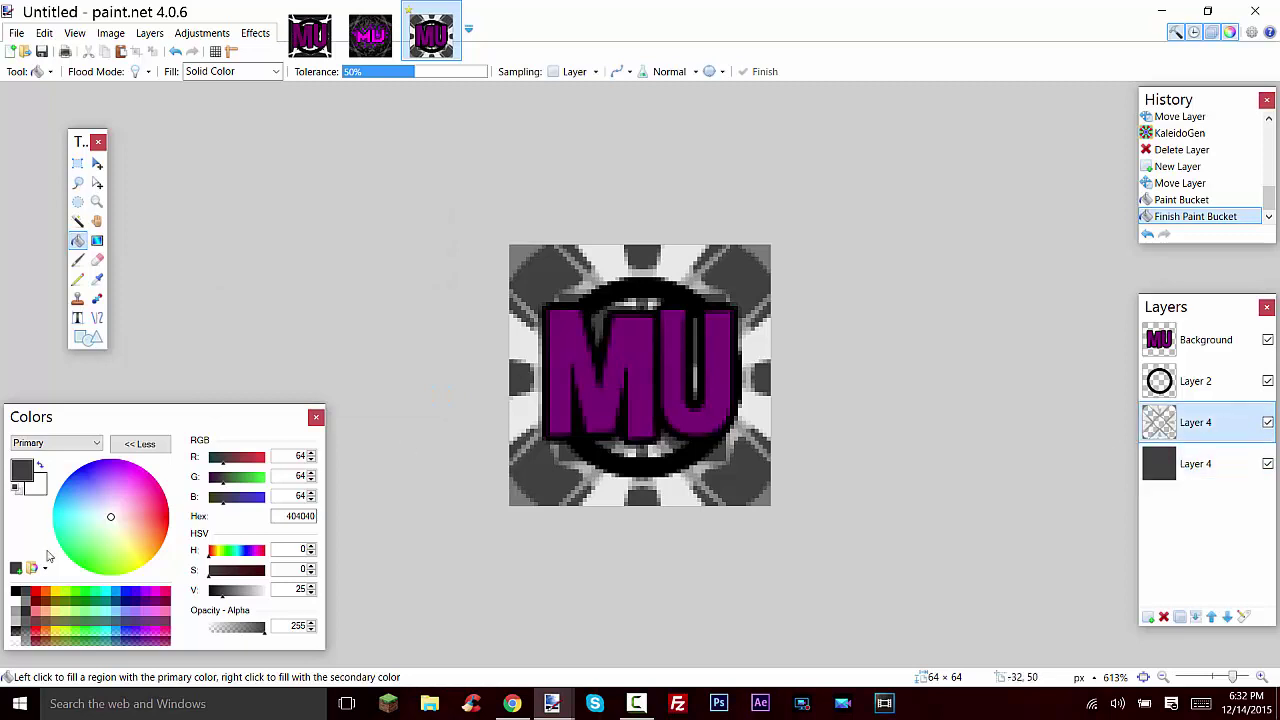
pyautogui.click(16, 601)
pyautogui.press('x')
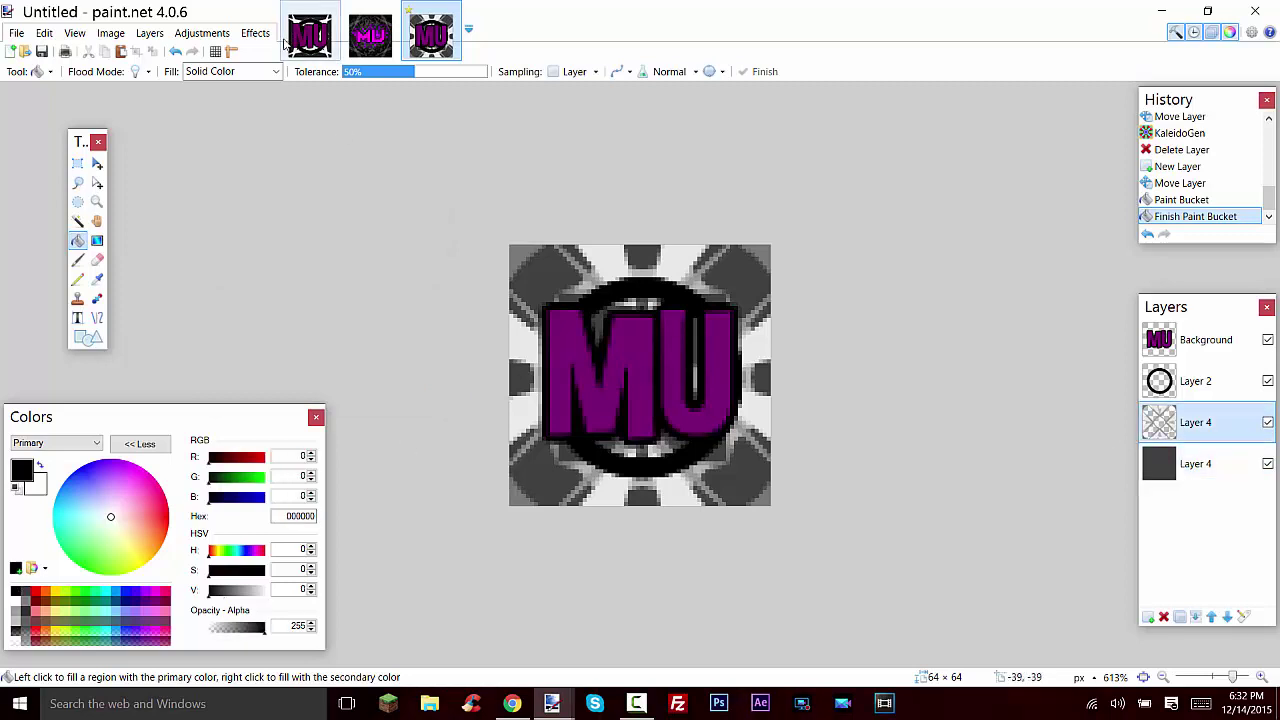
pyautogui.click(255, 33)
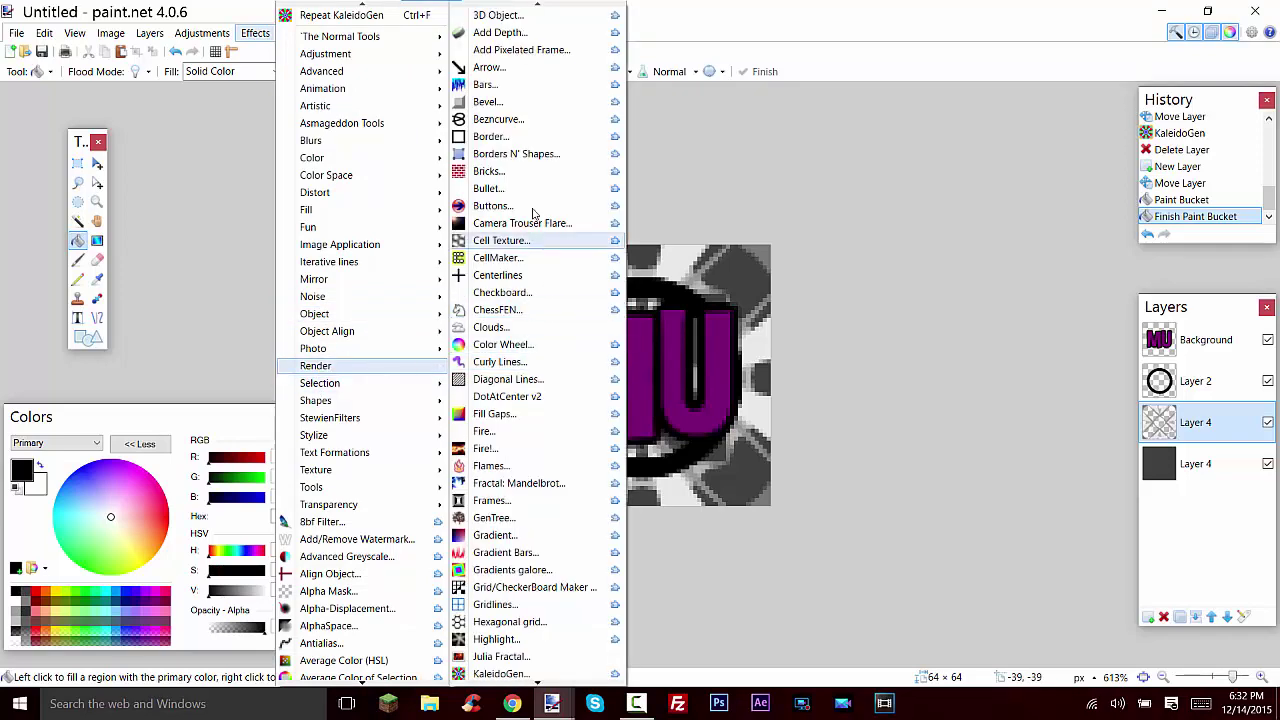
pyautogui.click(500, 136)
pyautogui.moveTo(666, 252); pyautogui.dragTo(371, 191)
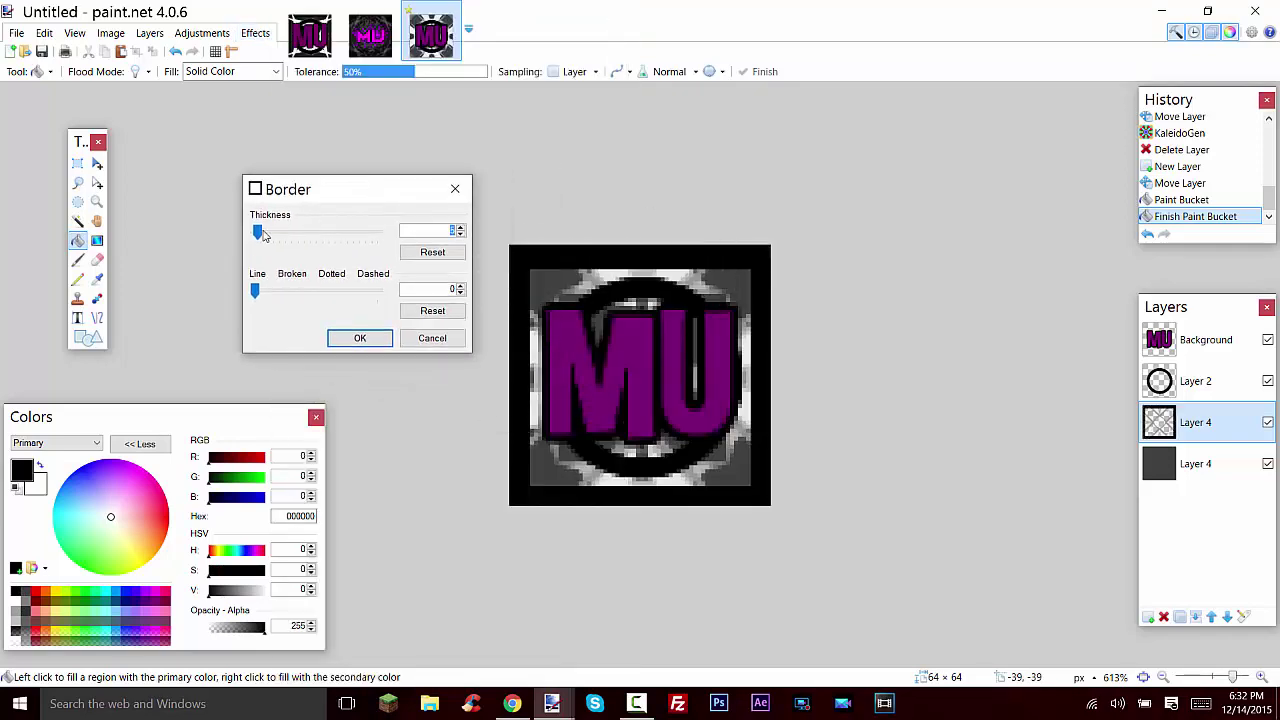
# - Compare border thicknesses 1 and 2, and set the thickness to 1
pyautogui.moveTo(262, 234); pyautogui.dragTo(255, 233)
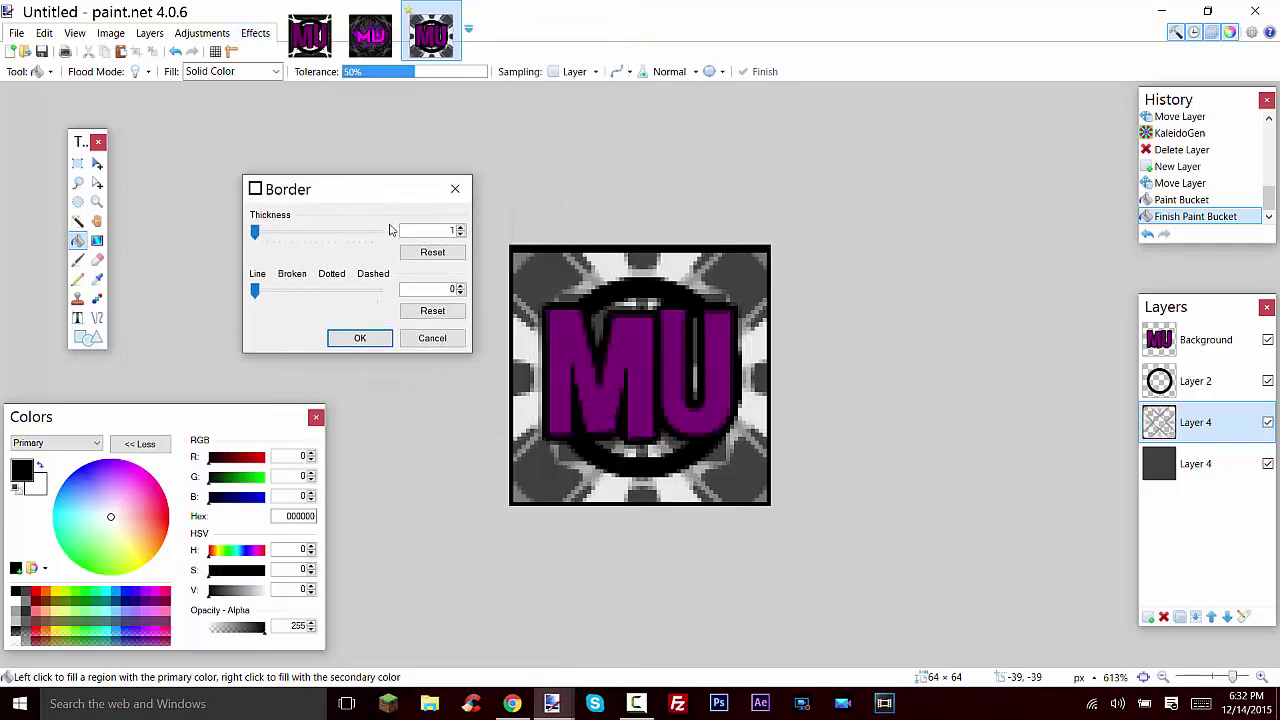
pyautogui.click(461, 231)
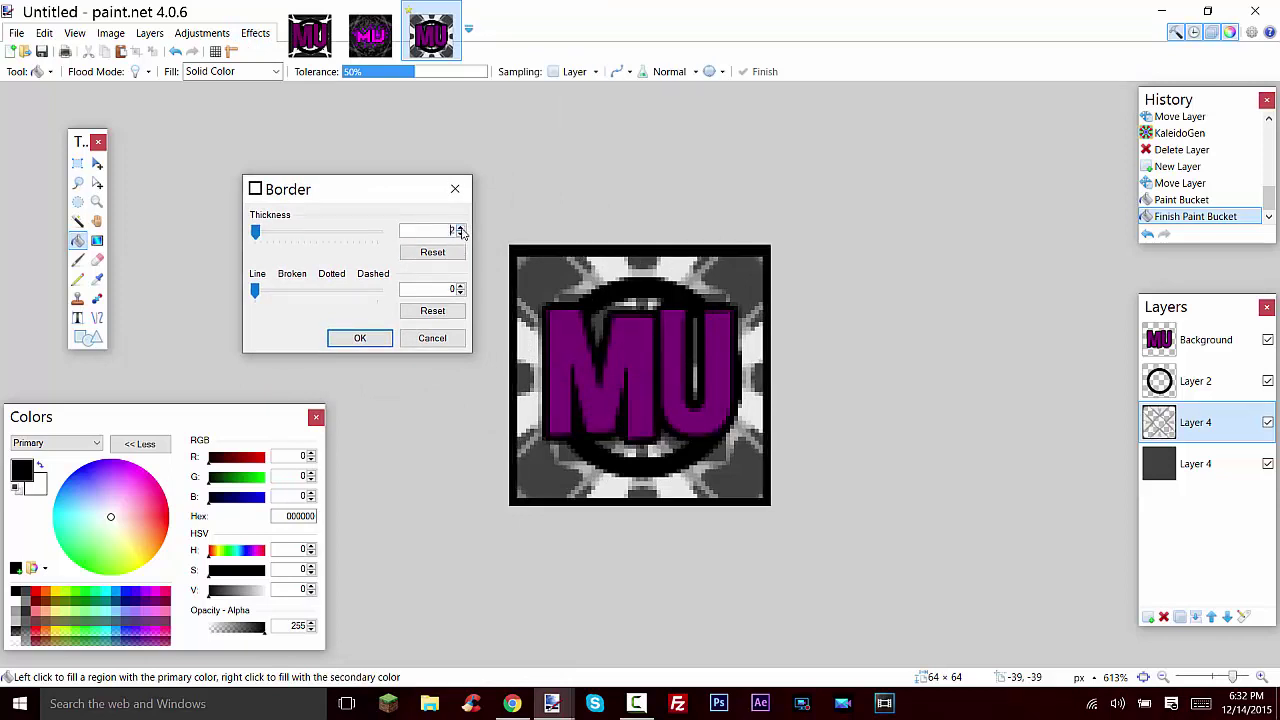
pyautogui.click(462, 238)
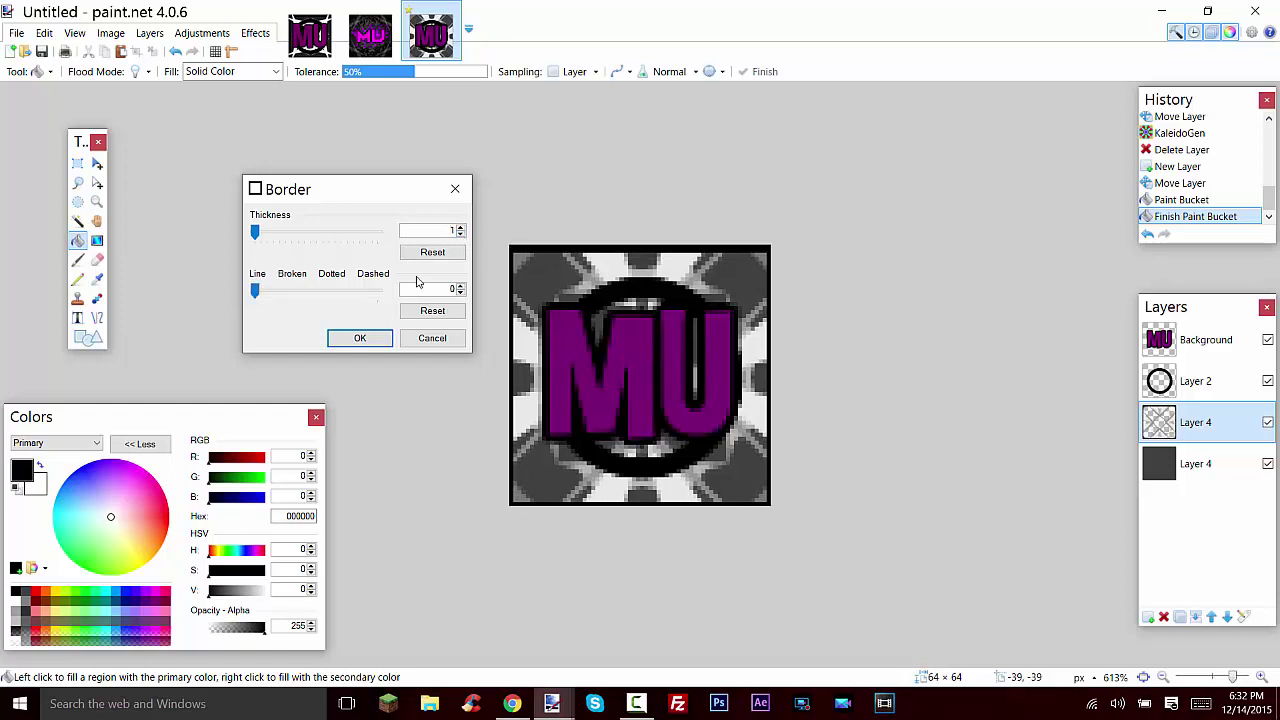
# - Try the broken and dotted line styles for the black border, and cancel the Border effect
pyautogui.click(459, 286)
pyautogui.click(461, 293)
pyautogui.click(459, 286)
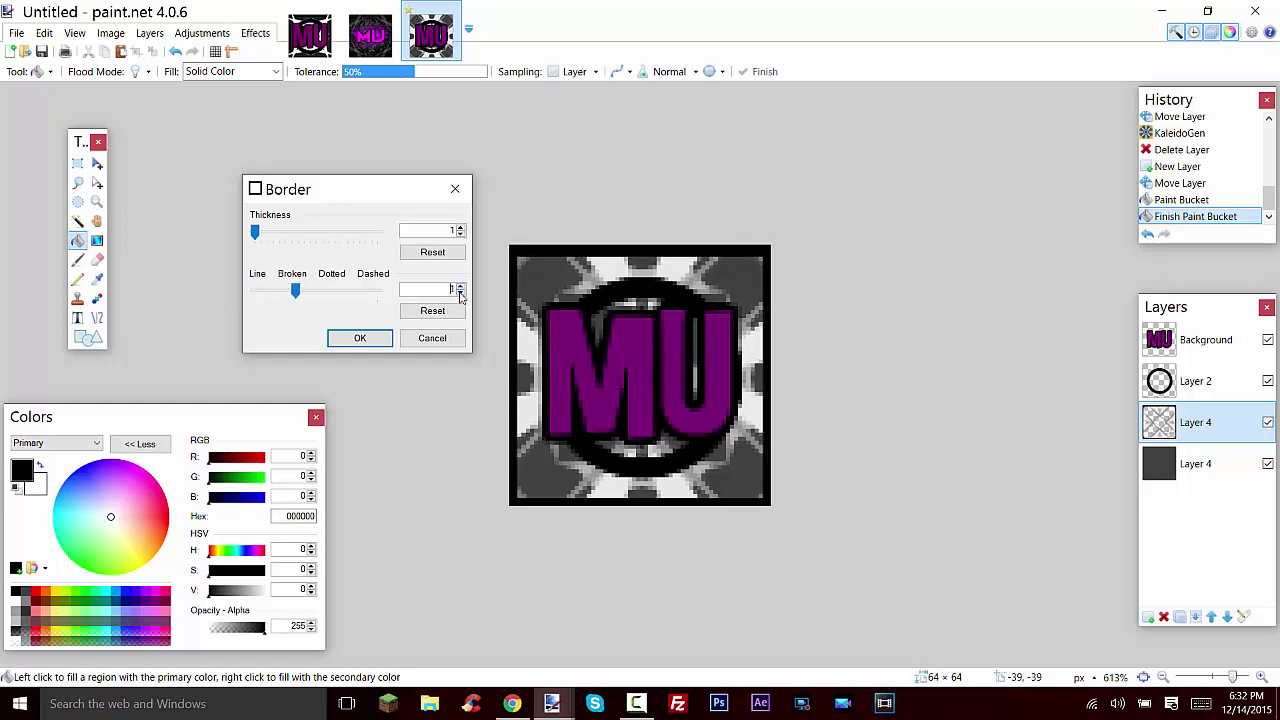
pyautogui.click(461, 294)
pyautogui.click(460, 286)
pyautogui.click(460, 286)
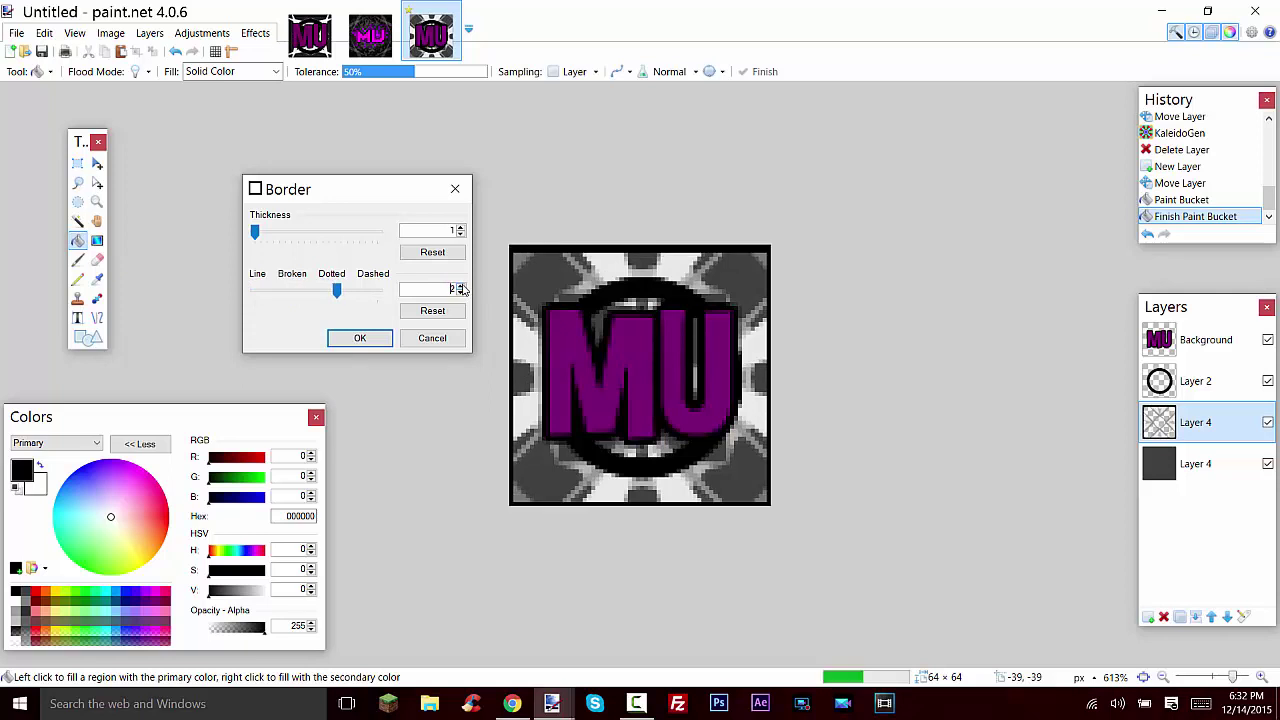
pyautogui.click(460, 286)
pyautogui.click(461, 293)
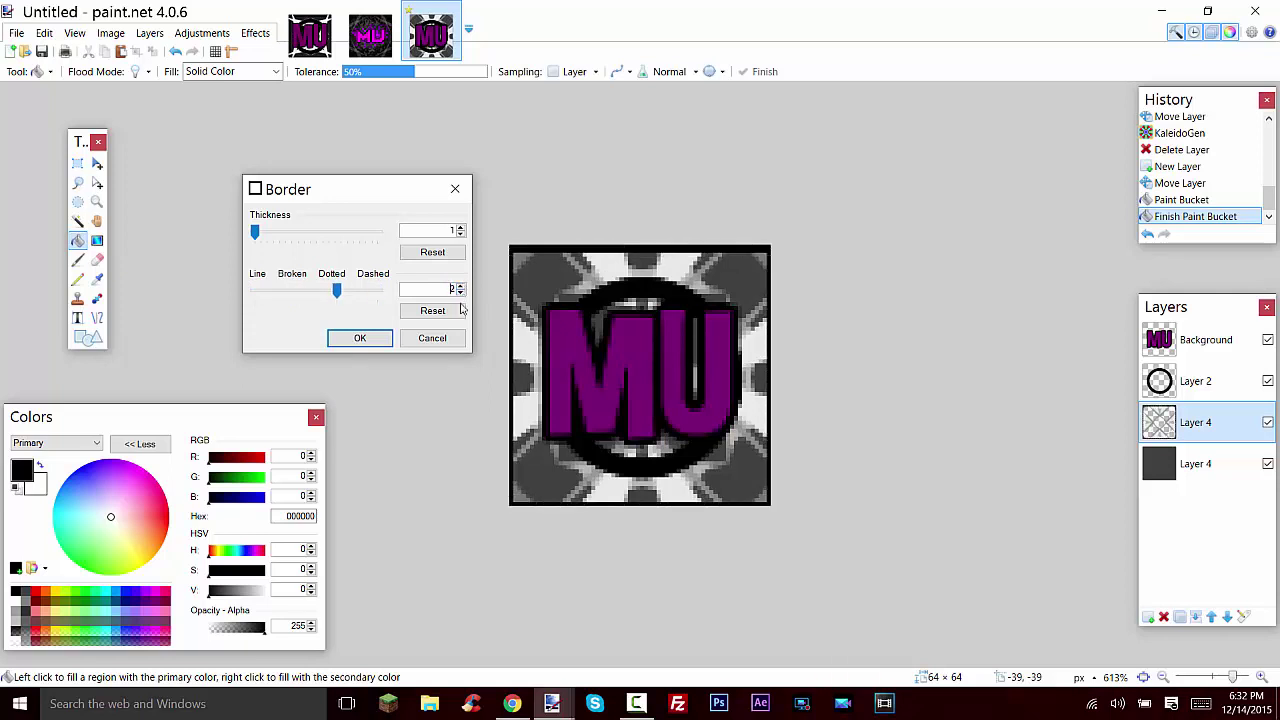
pyautogui.click(432, 338)
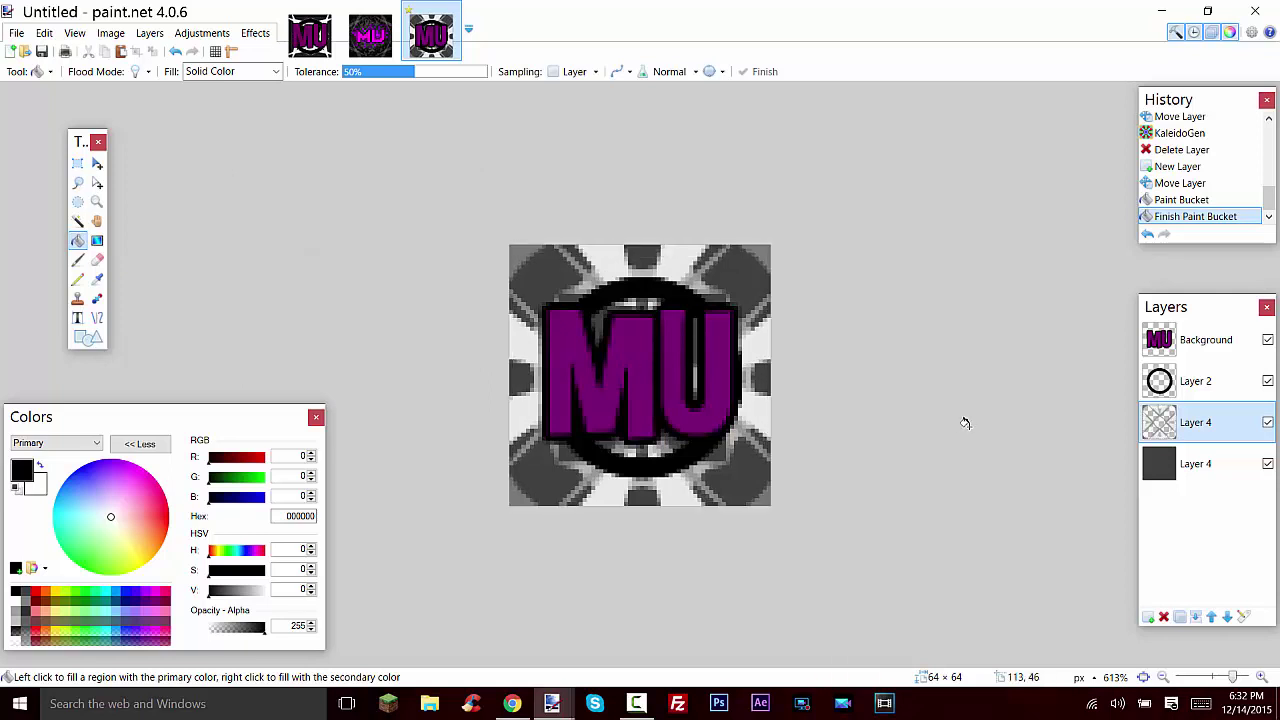
# - Add a new layer directly above the kaleidoscope pattern layer
pyautogui.click(1148, 617)
pyautogui.click(264, 36)
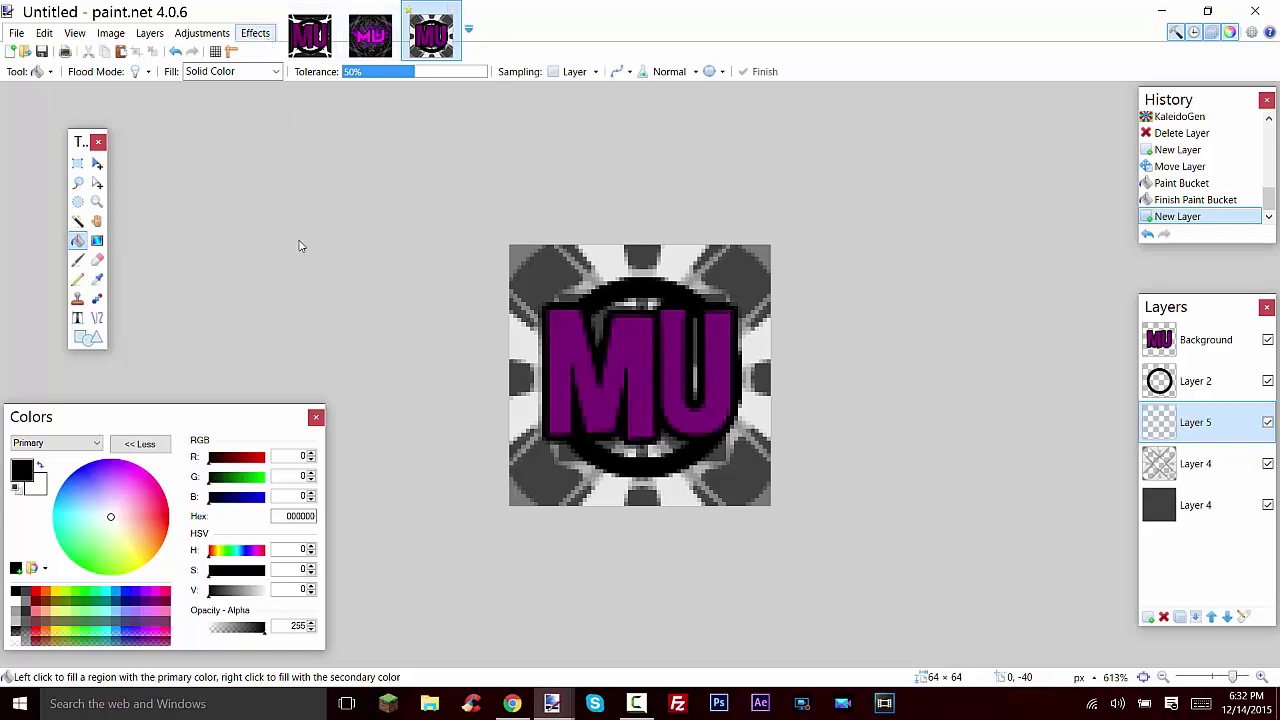
pyautogui.moveTo(343, 370)
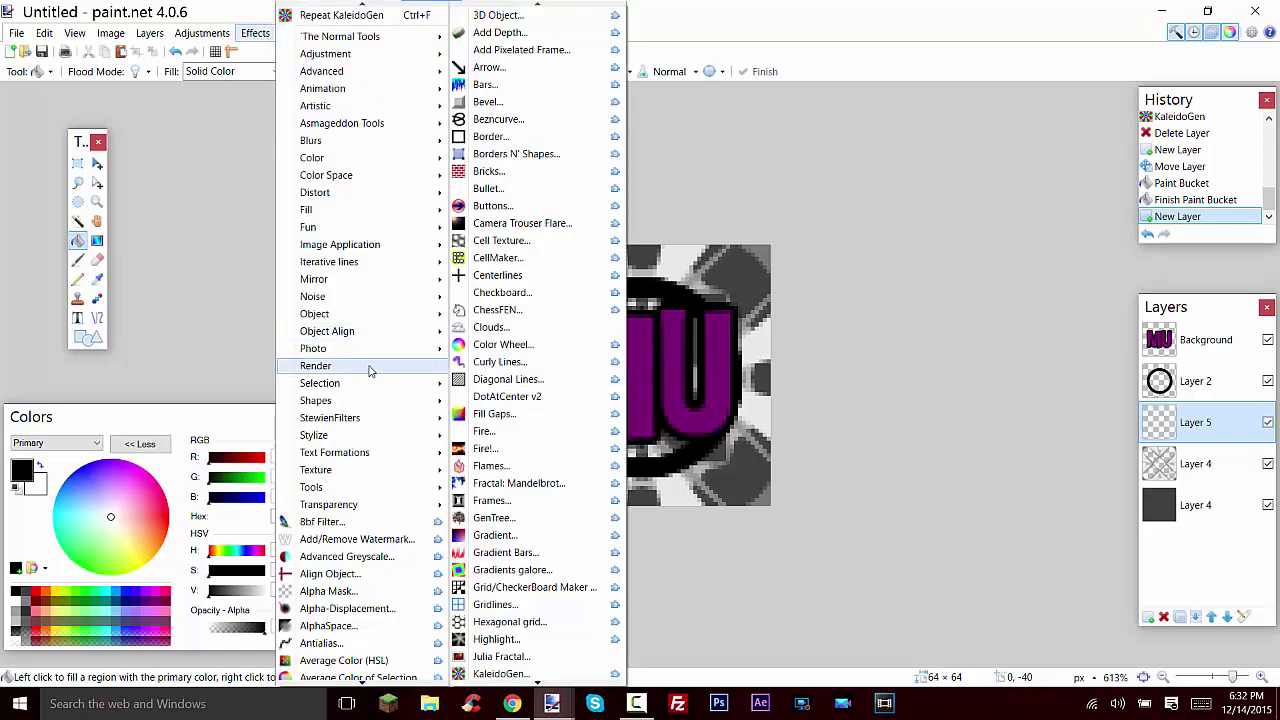
pyautogui.click(575, 151)
pyautogui.moveTo(603, 263); pyautogui.dragTo(305, 215)
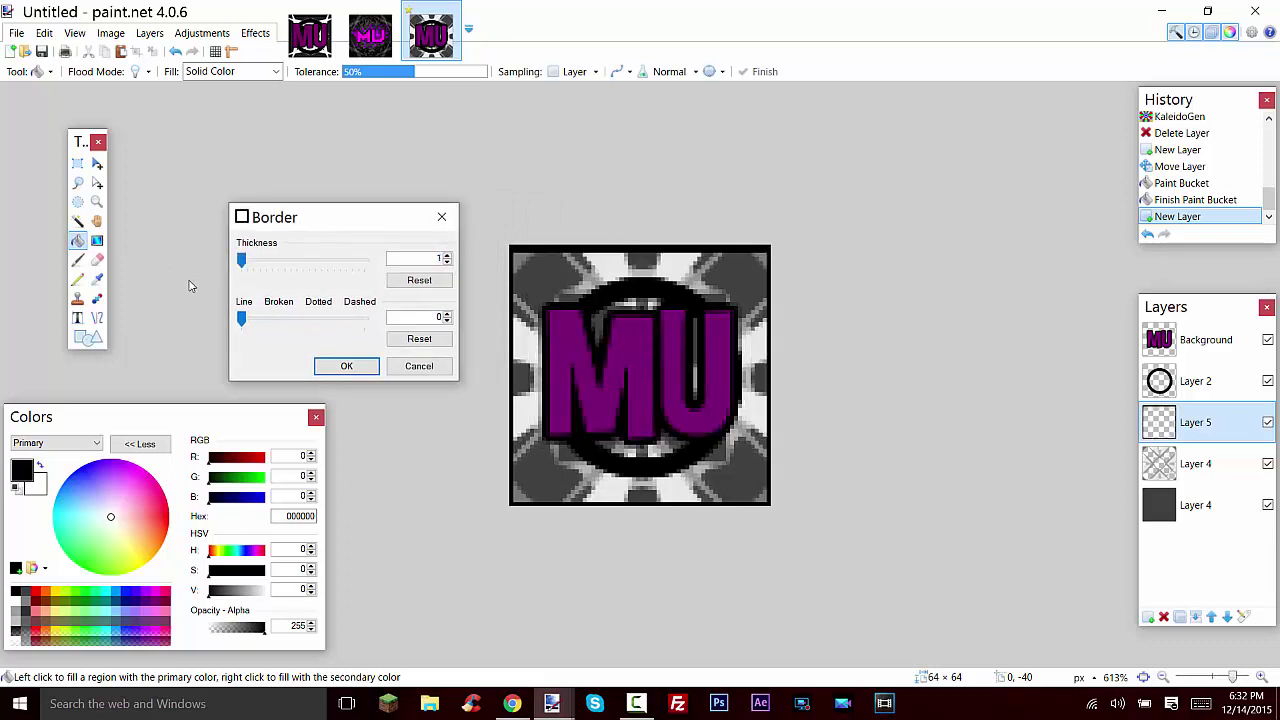
pyautogui.click(418, 366)
# - Render a solid black rectangular border of width 2 on the new layer with Borders N' Shapes and x2 anti-aliasing
pyautogui.click(255, 33)
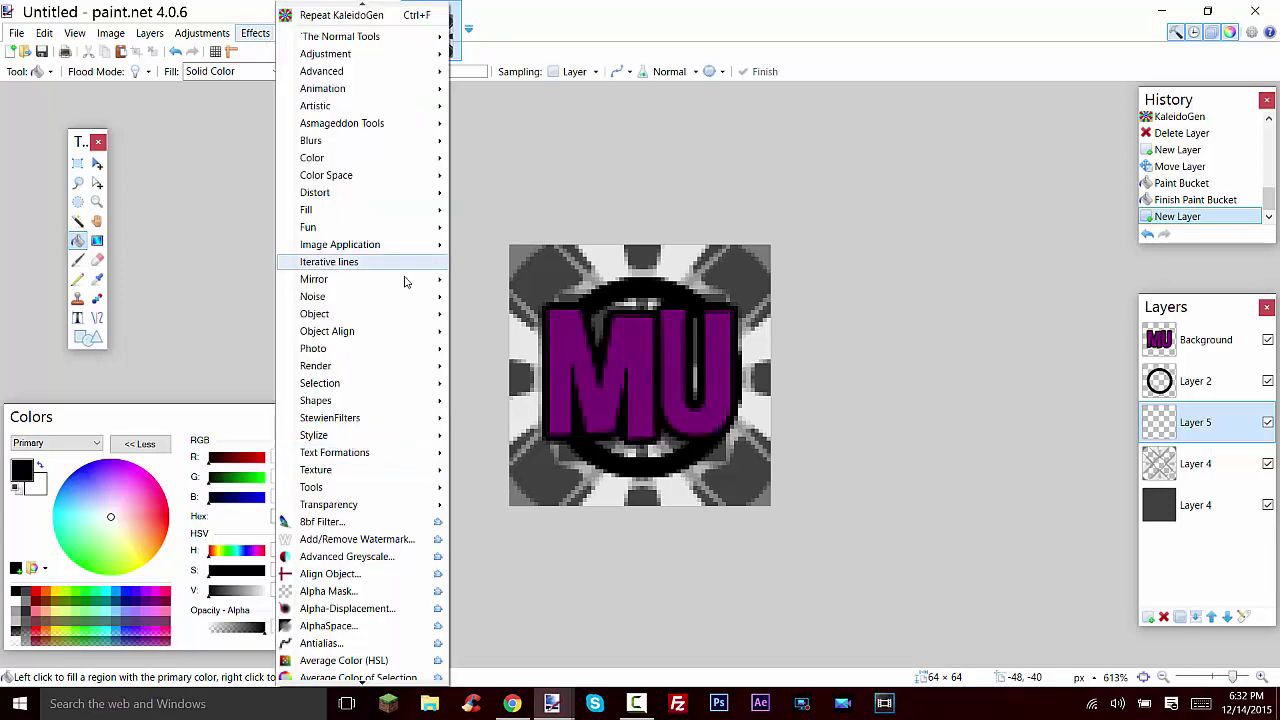
pyautogui.moveTo(329, 372)
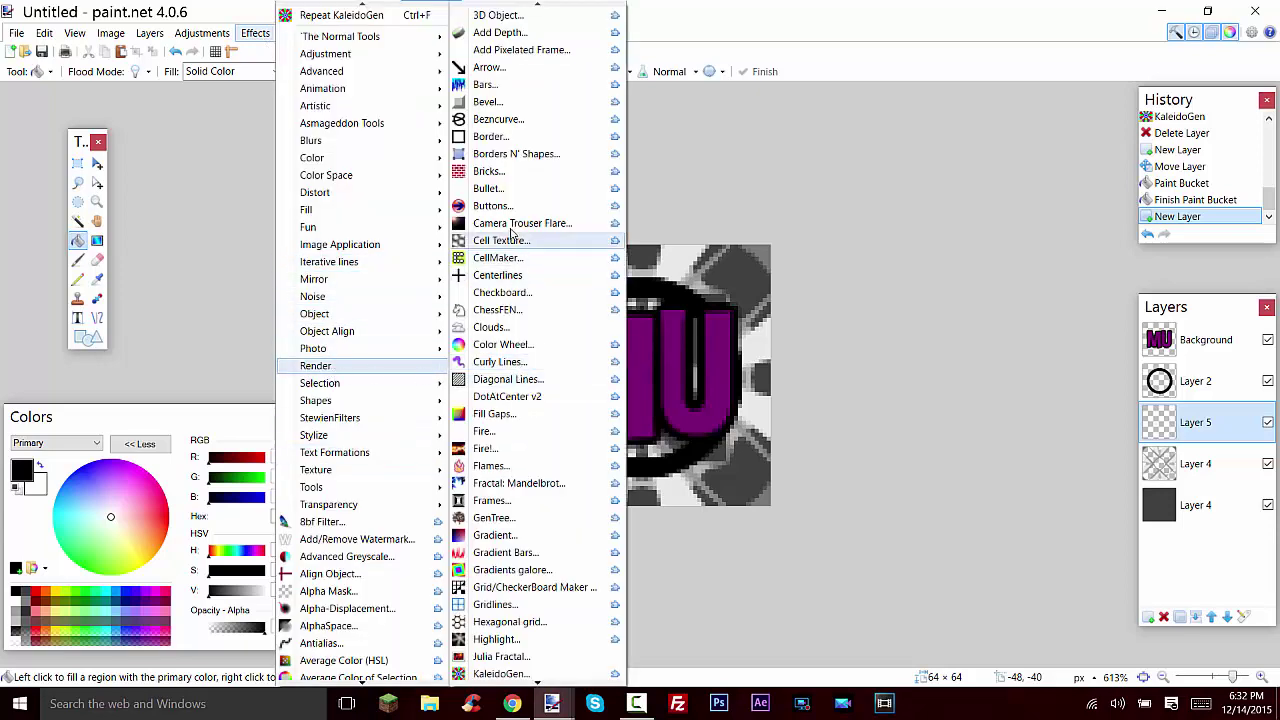
pyautogui.click(516, 154)
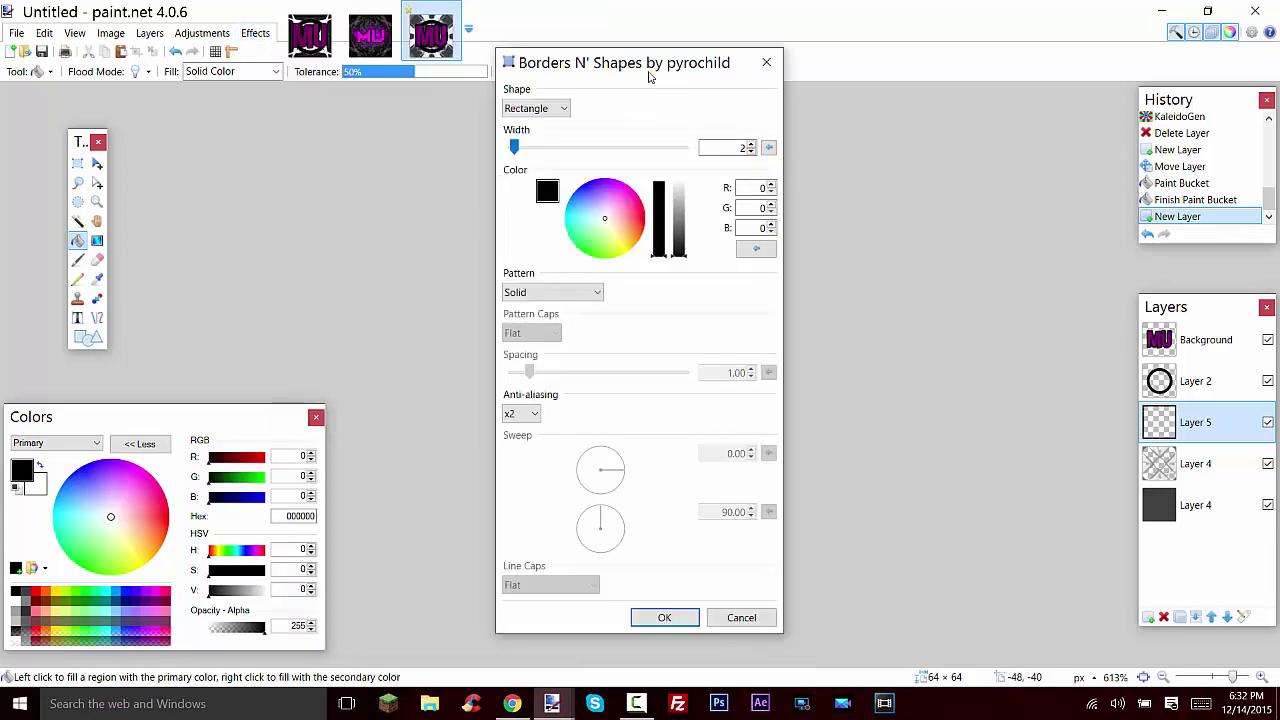
pyautogui.moveTo(651, 68); pyautogui.dragTo(302, 99)
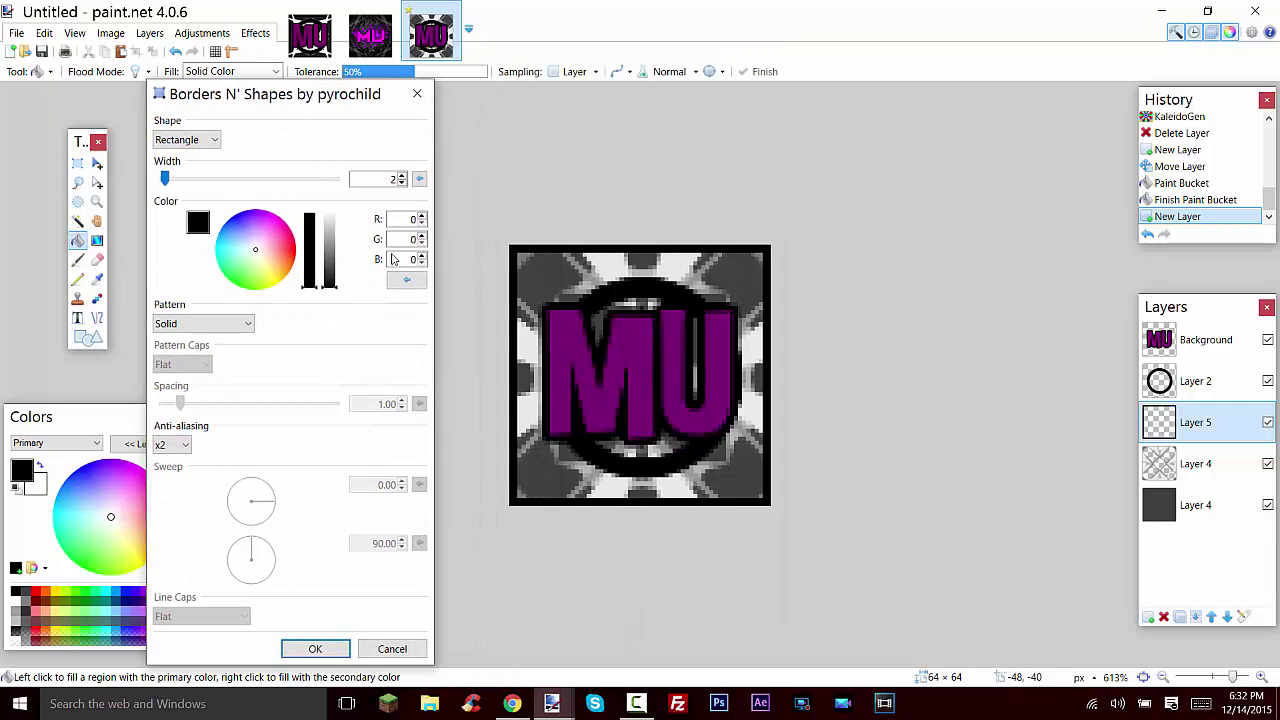
pyautogui.click(401, 175)
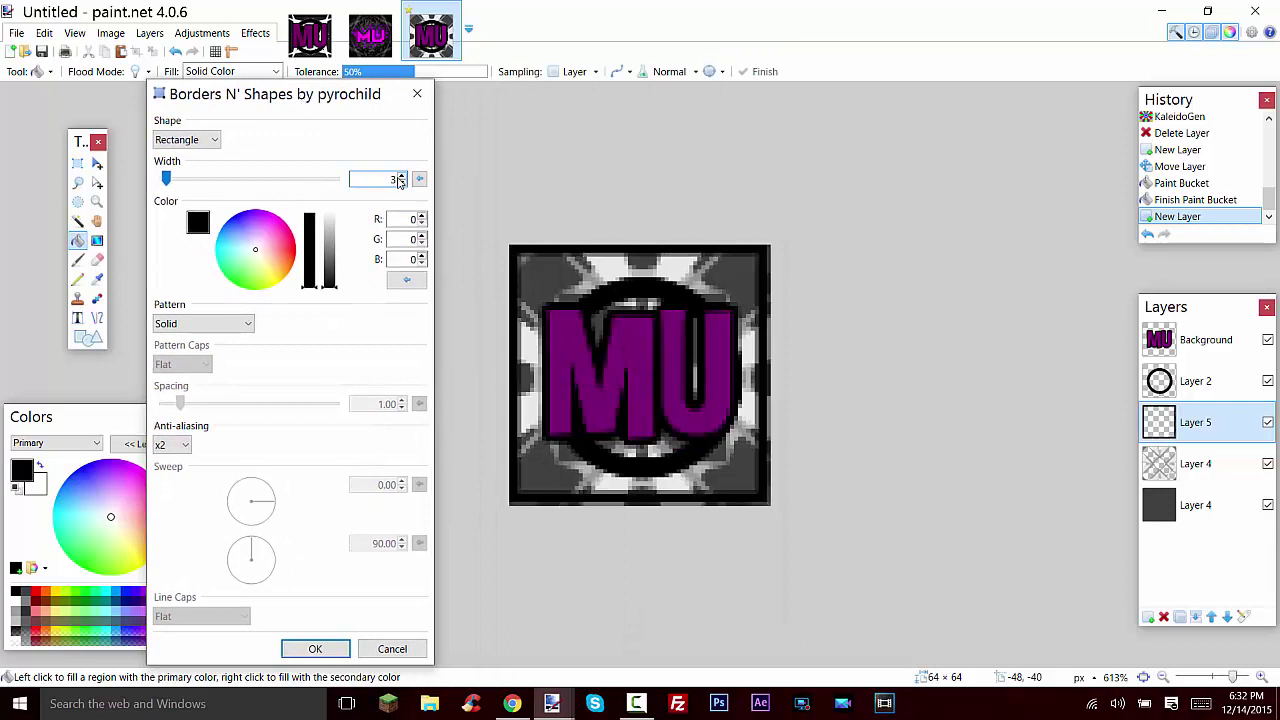
pyautogui.click(401, 183)
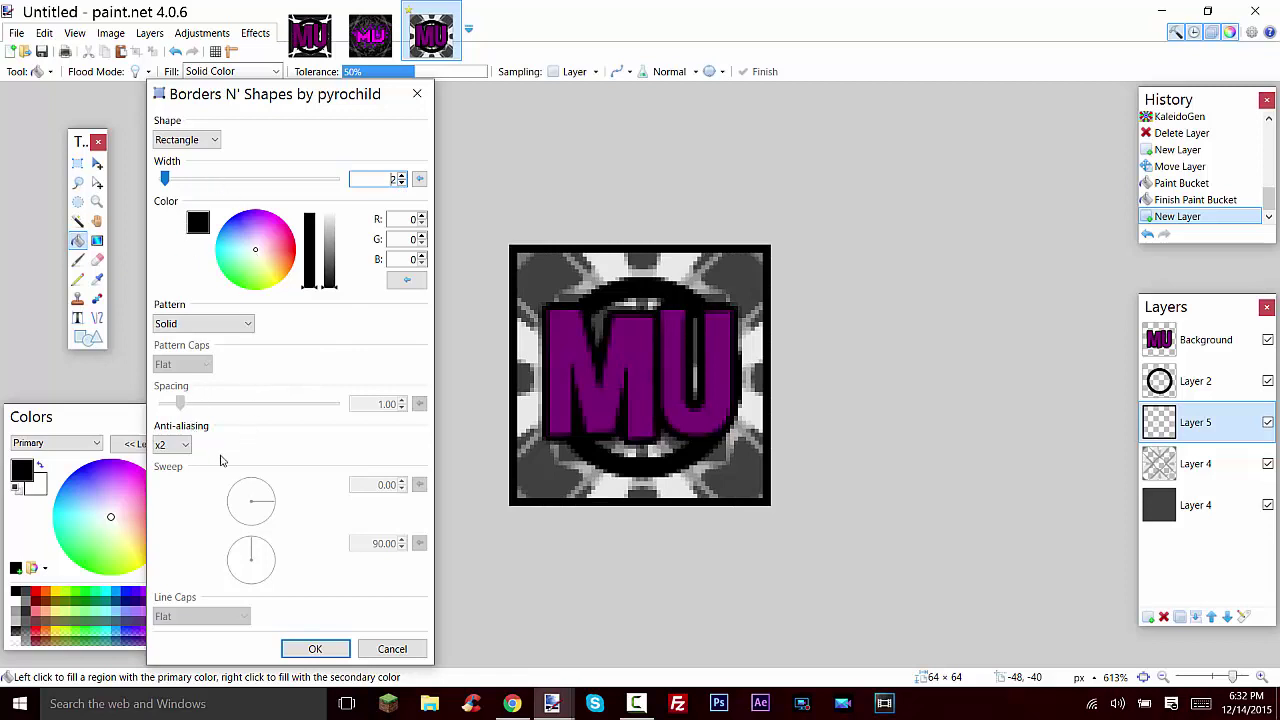
pyautogui.click(315, 649)
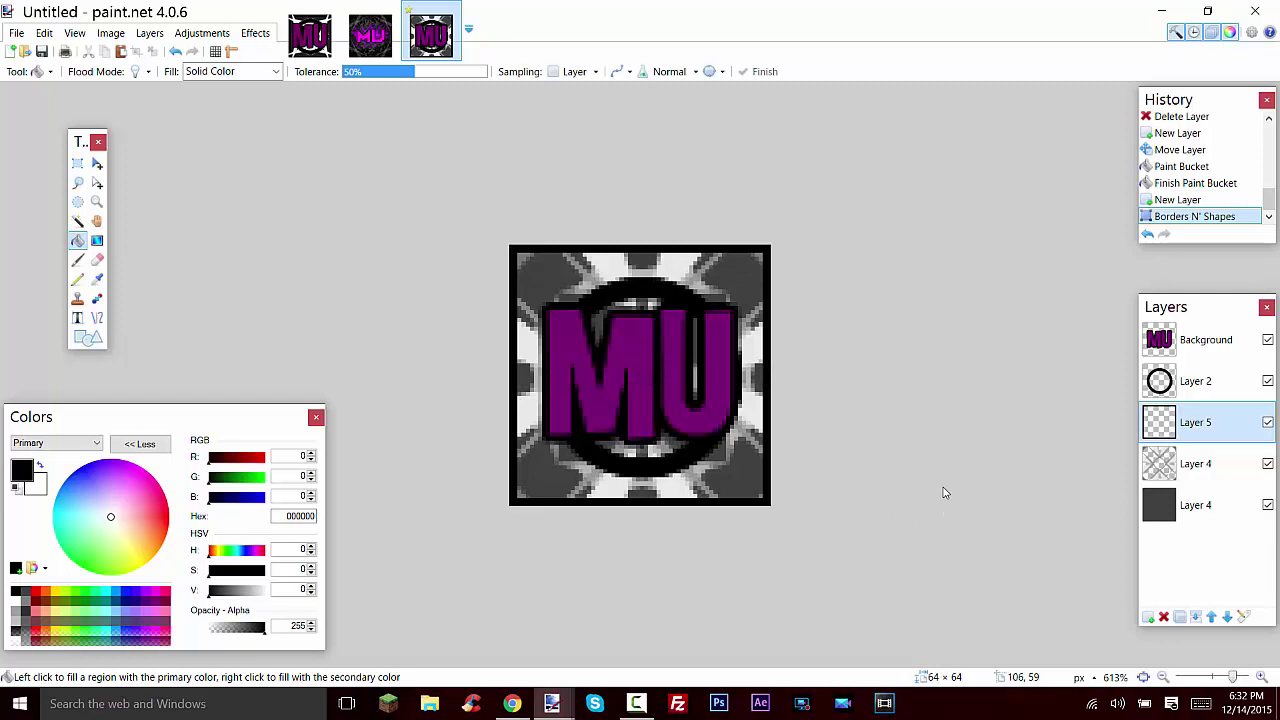
# - Hide the MU lettering and circle layers to inspect the bordered background, and show both layers again
pyautogui.click(1268, 340)
pyautogui.click(1268, 381)
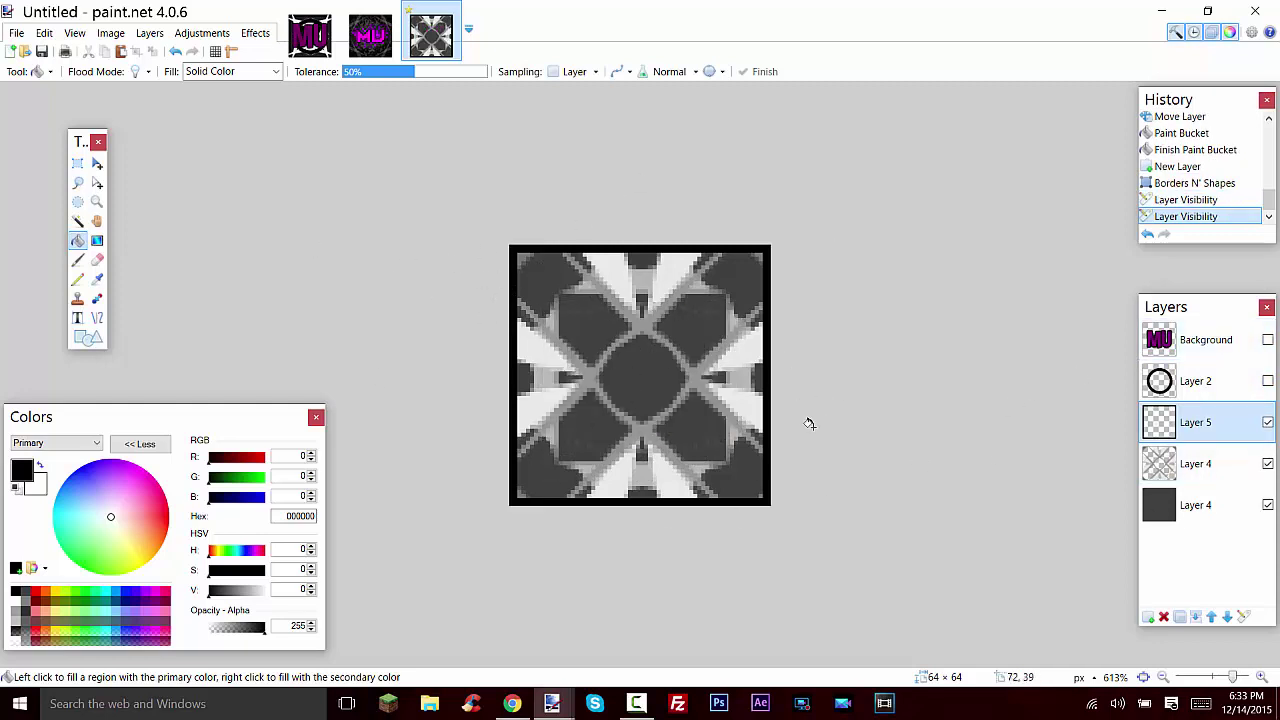
pyautogui.click(1268, 381)
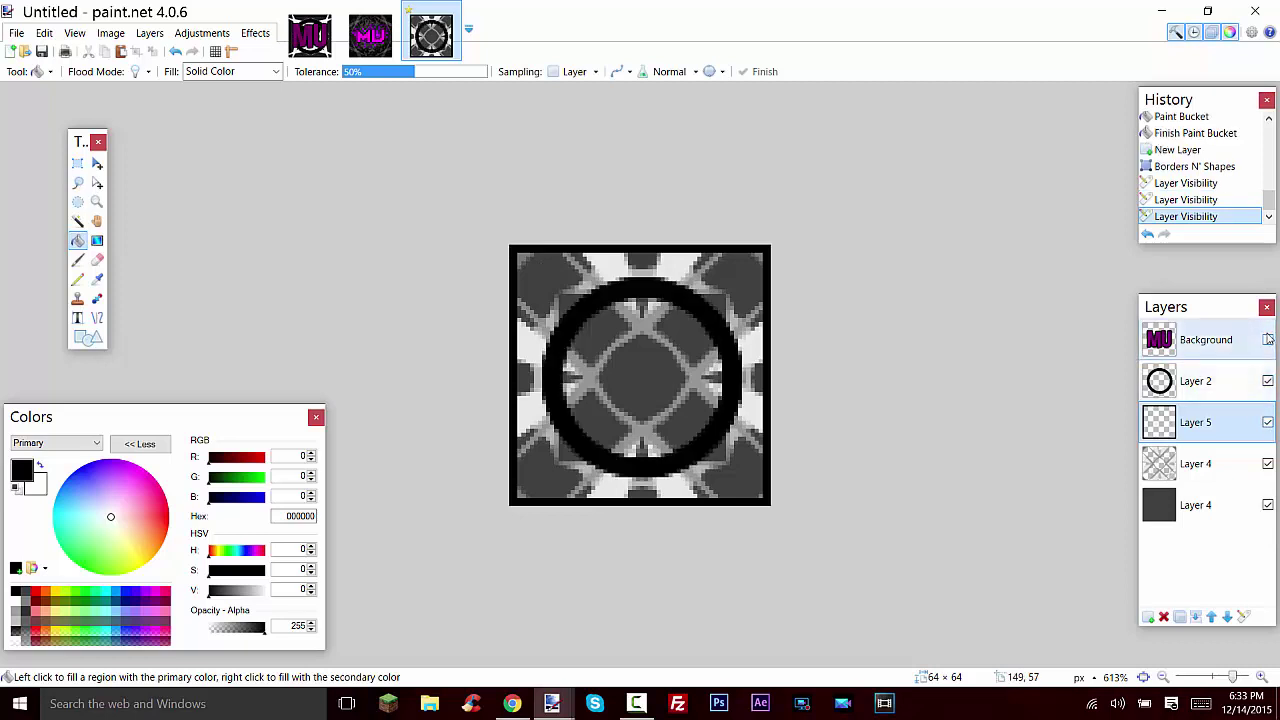
pyautogui.click(1266, 340)
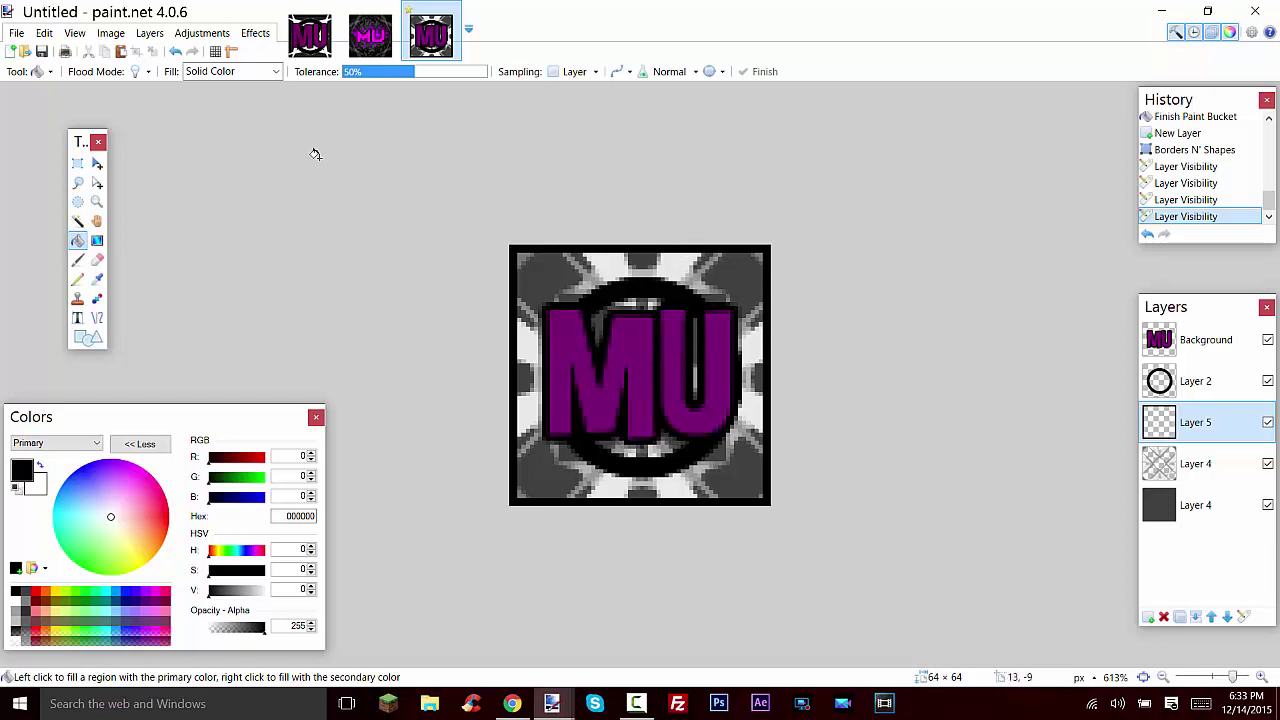
# - Compare the new icon with the other open icons, Server-Icon.png and MUV9000Png.png
pyautogui.click(309, 35)
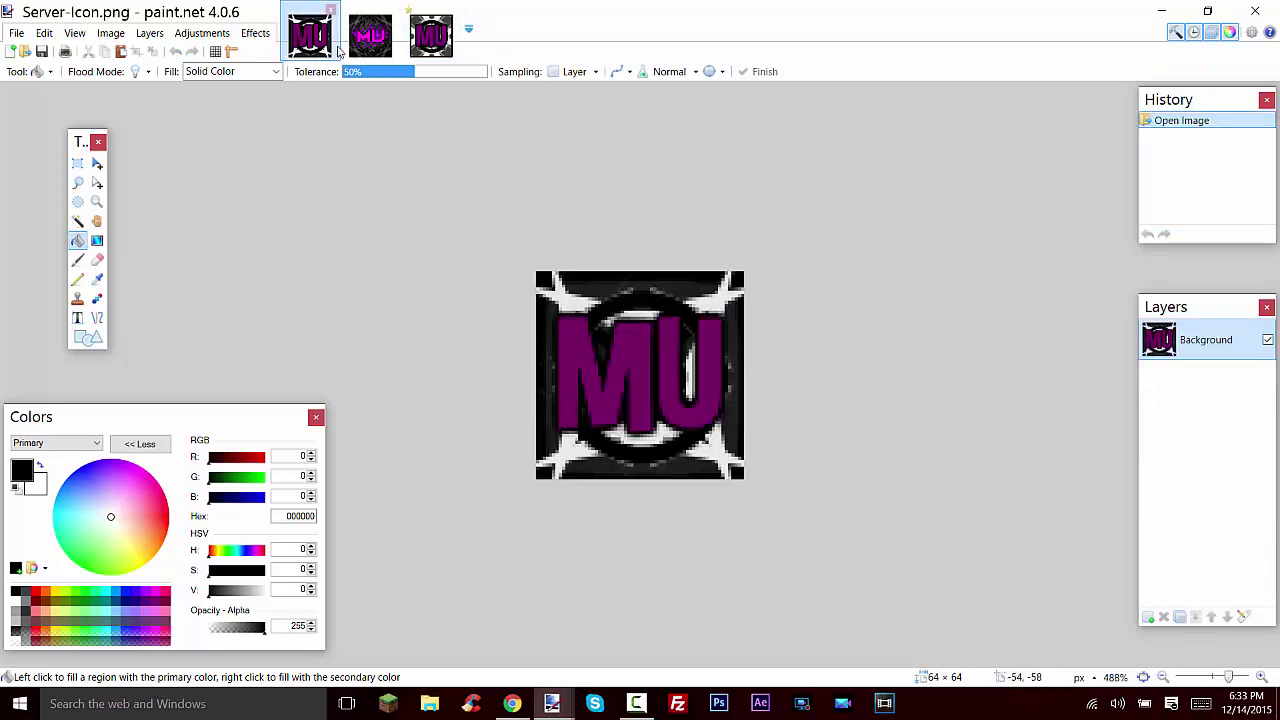
pyautogui.click(414, 30)
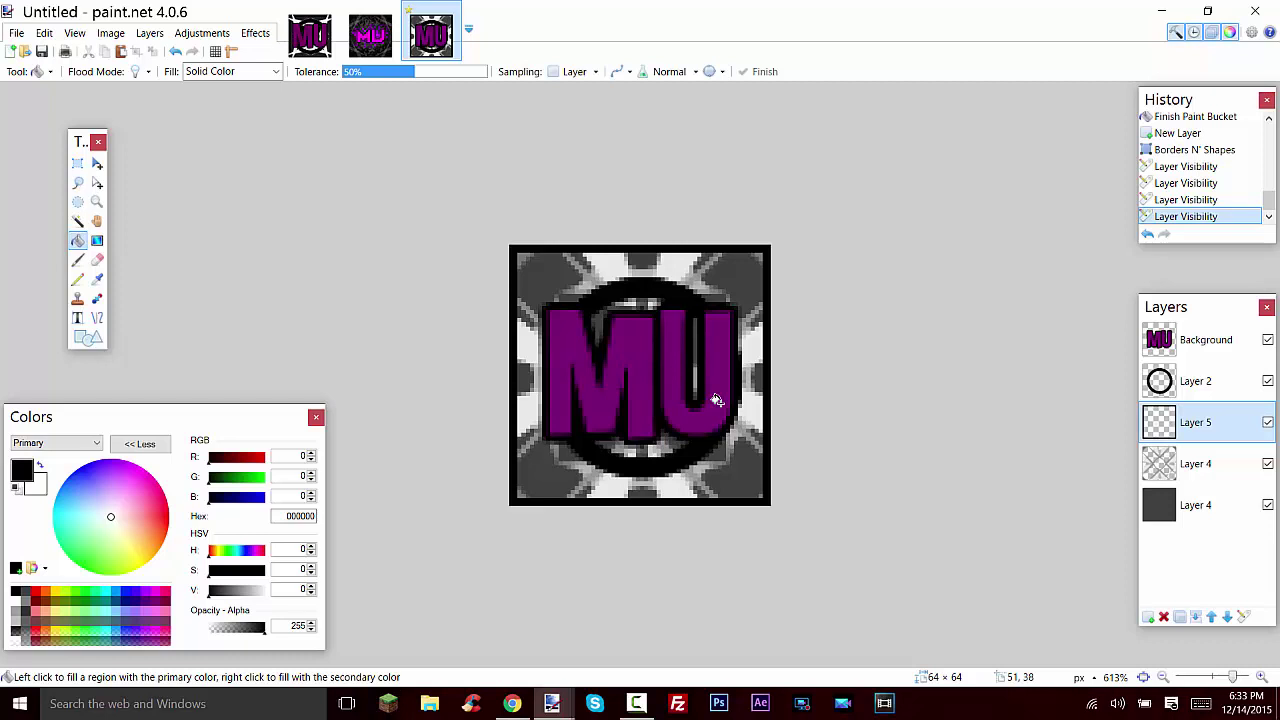
pyautogui.click(311, 38)
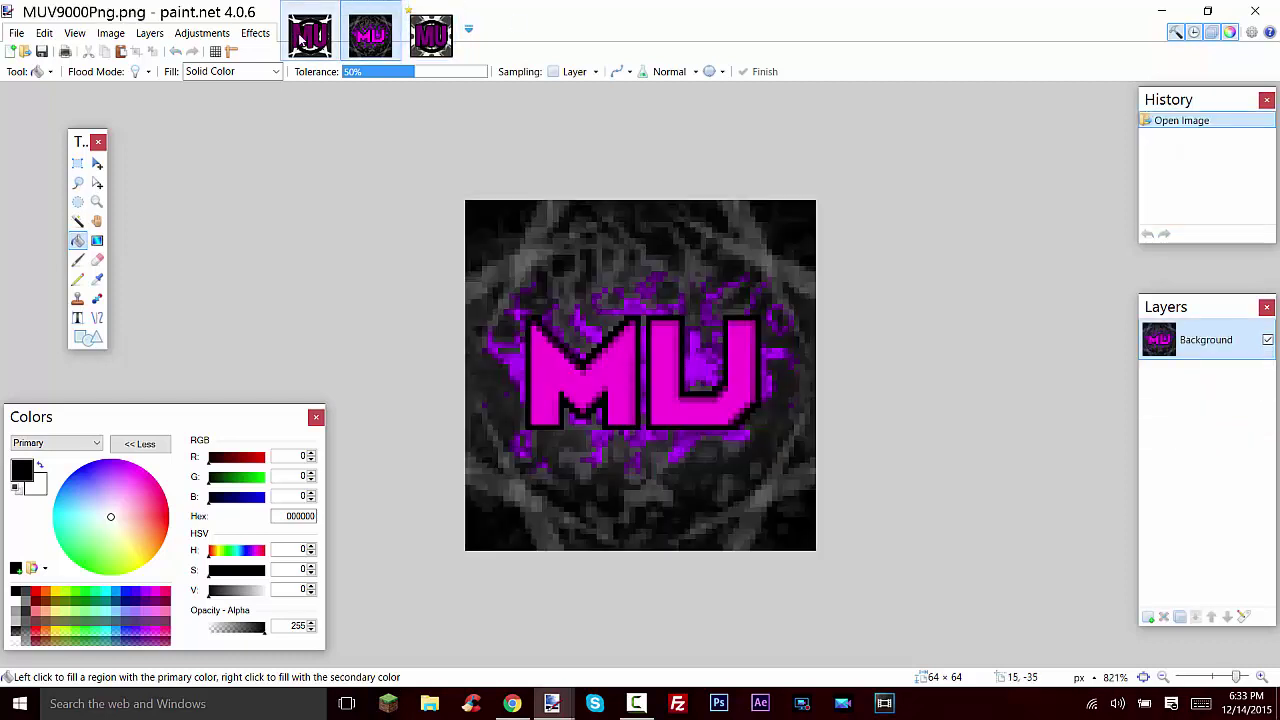
pyautogui.click(378, 48)
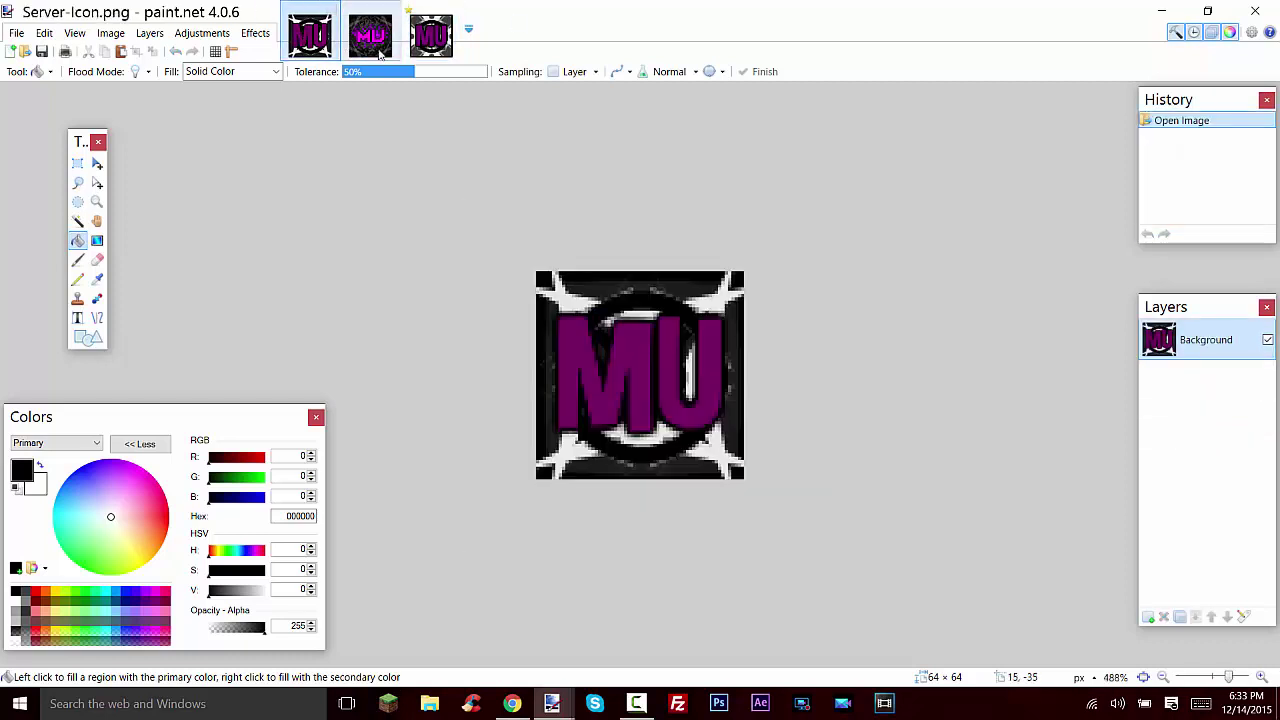